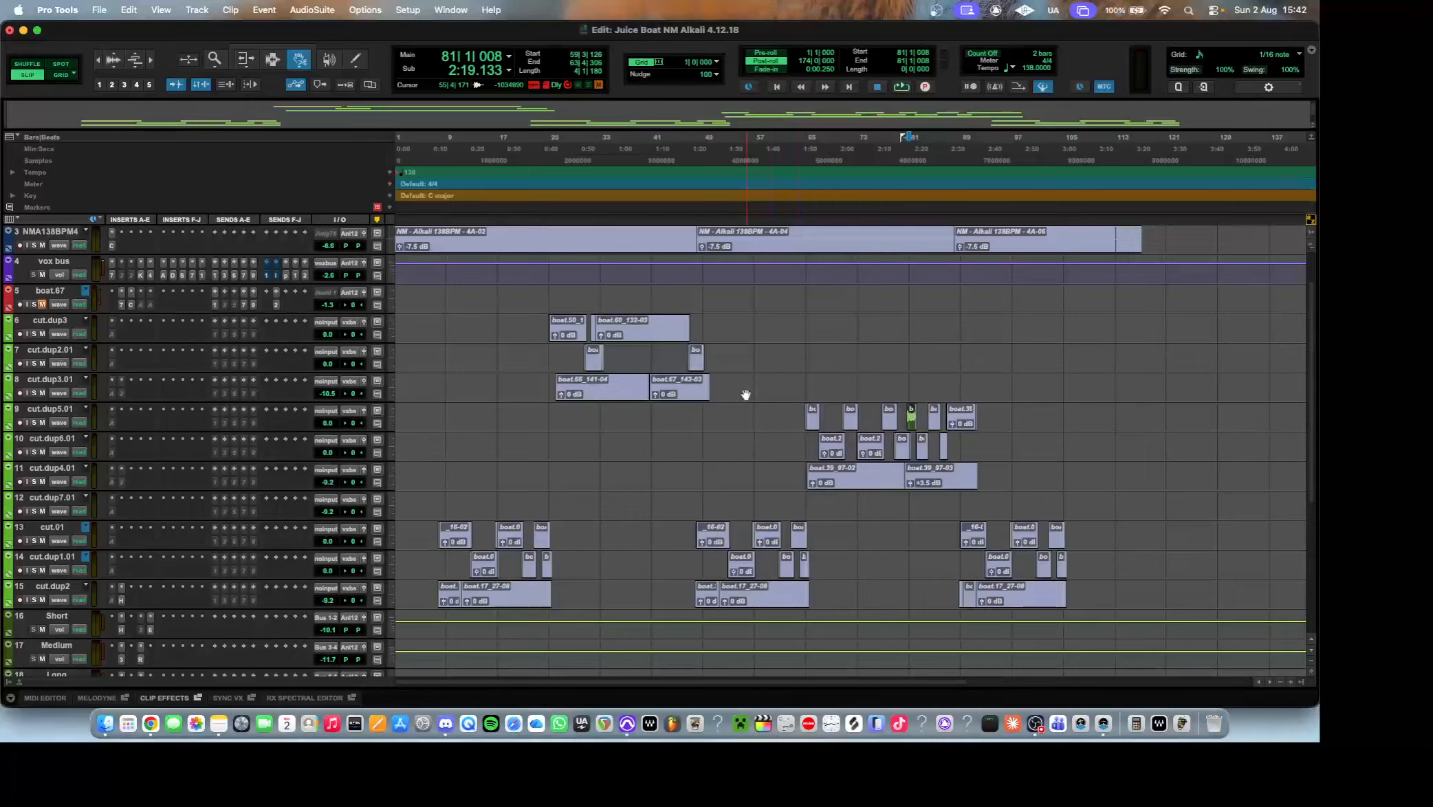
Look over the session's track list and clips, from the click track down to the Master 1 track.
click(810, 220)
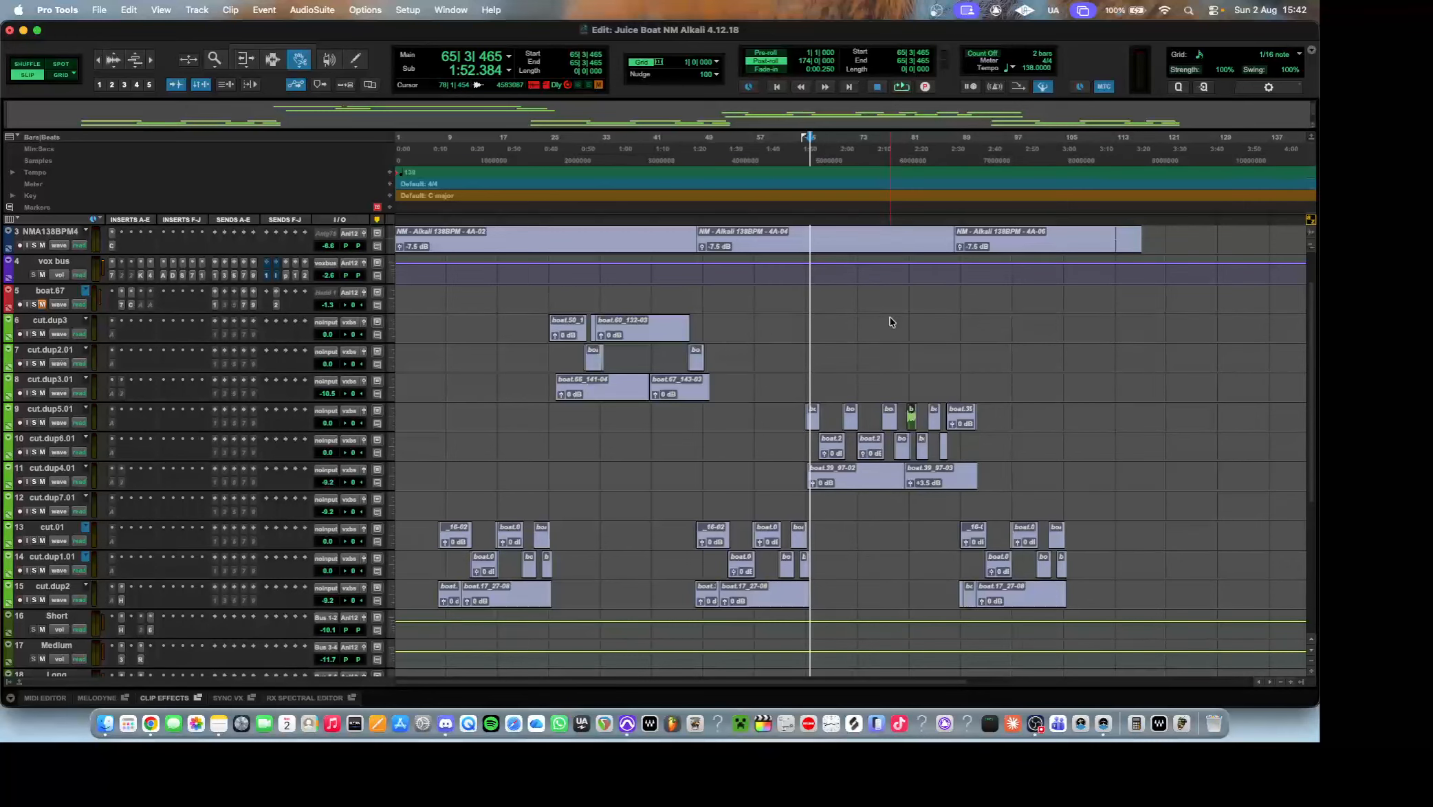
scroll(889, 321, down, 8)
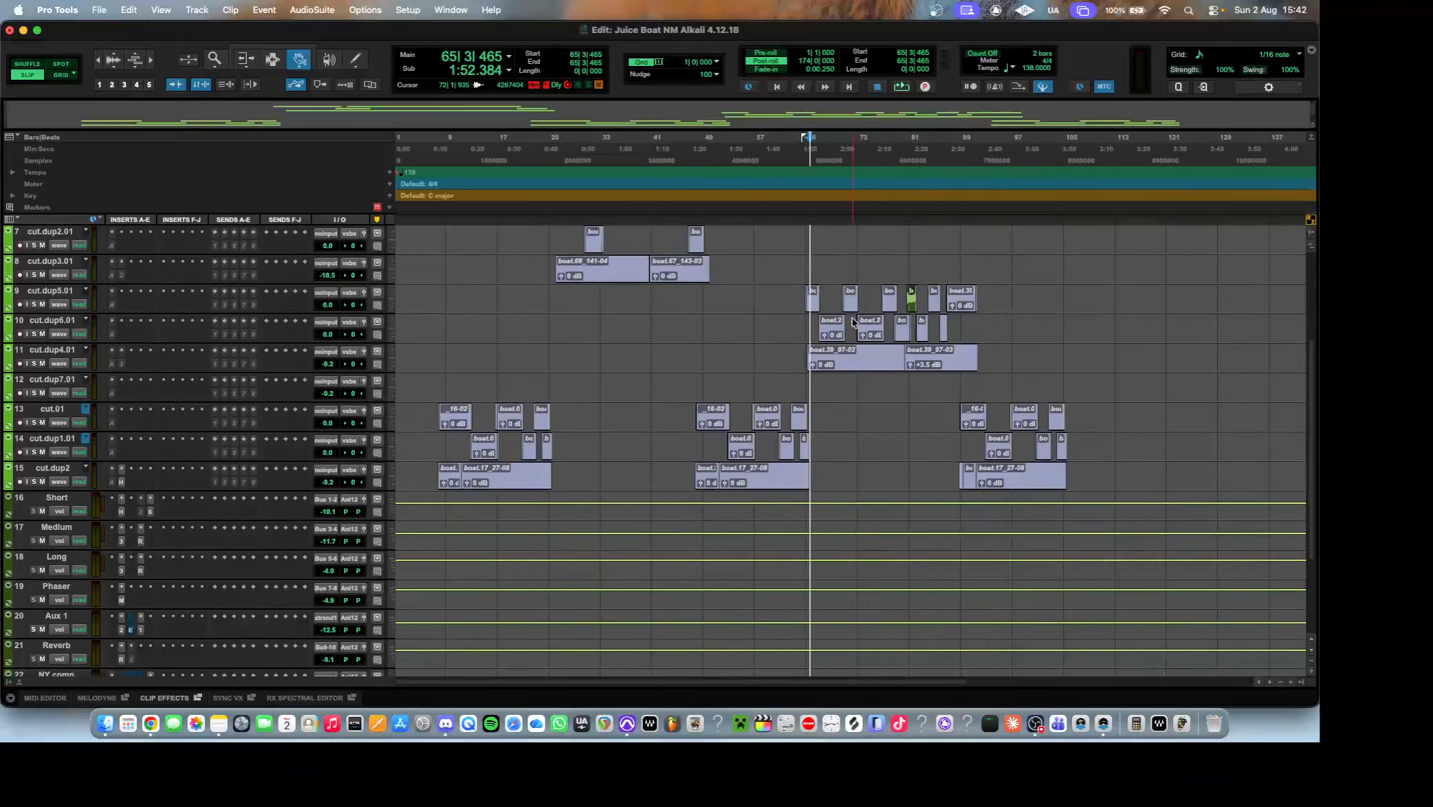
scroll(856, 321, up, 8)
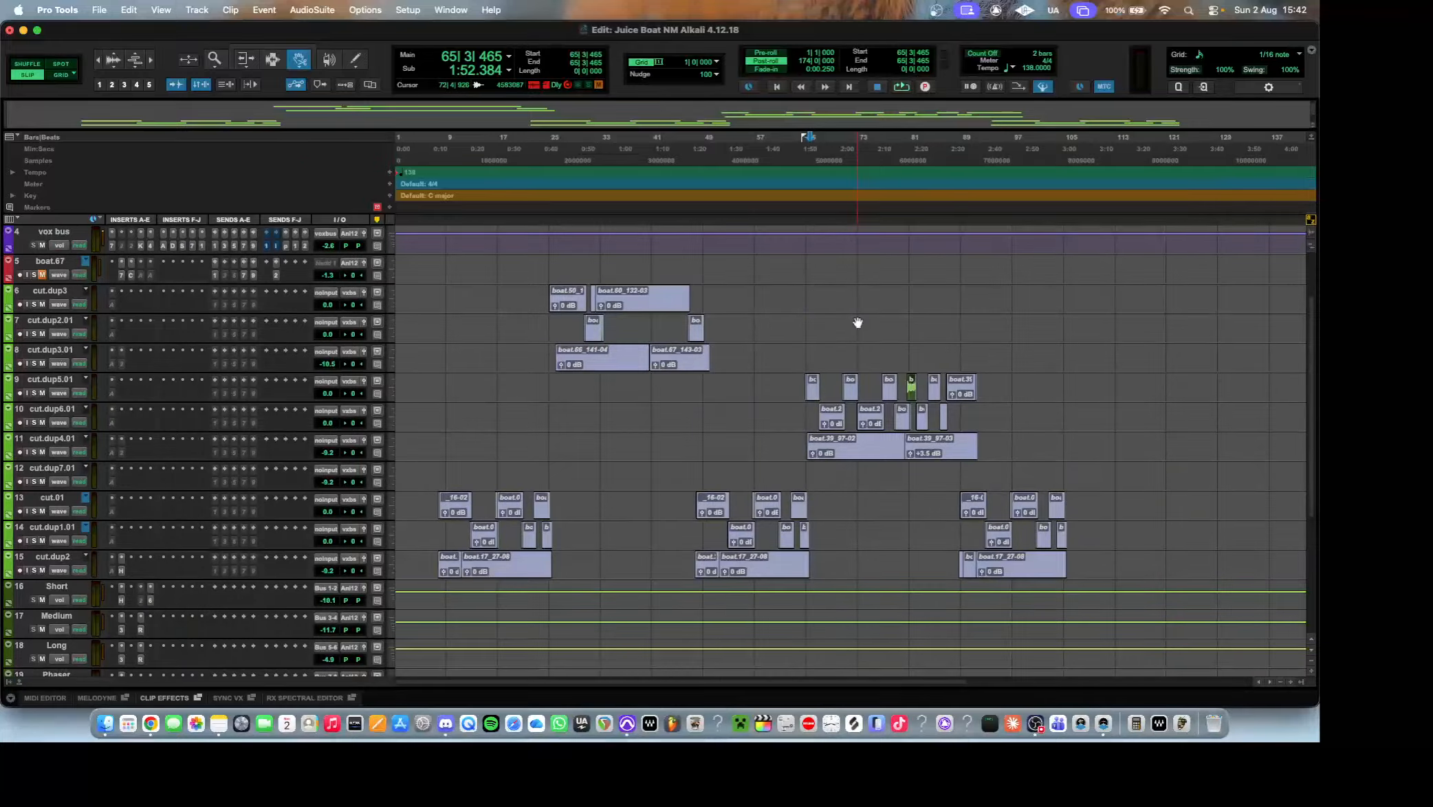
scroll(859, 323, up, 3)
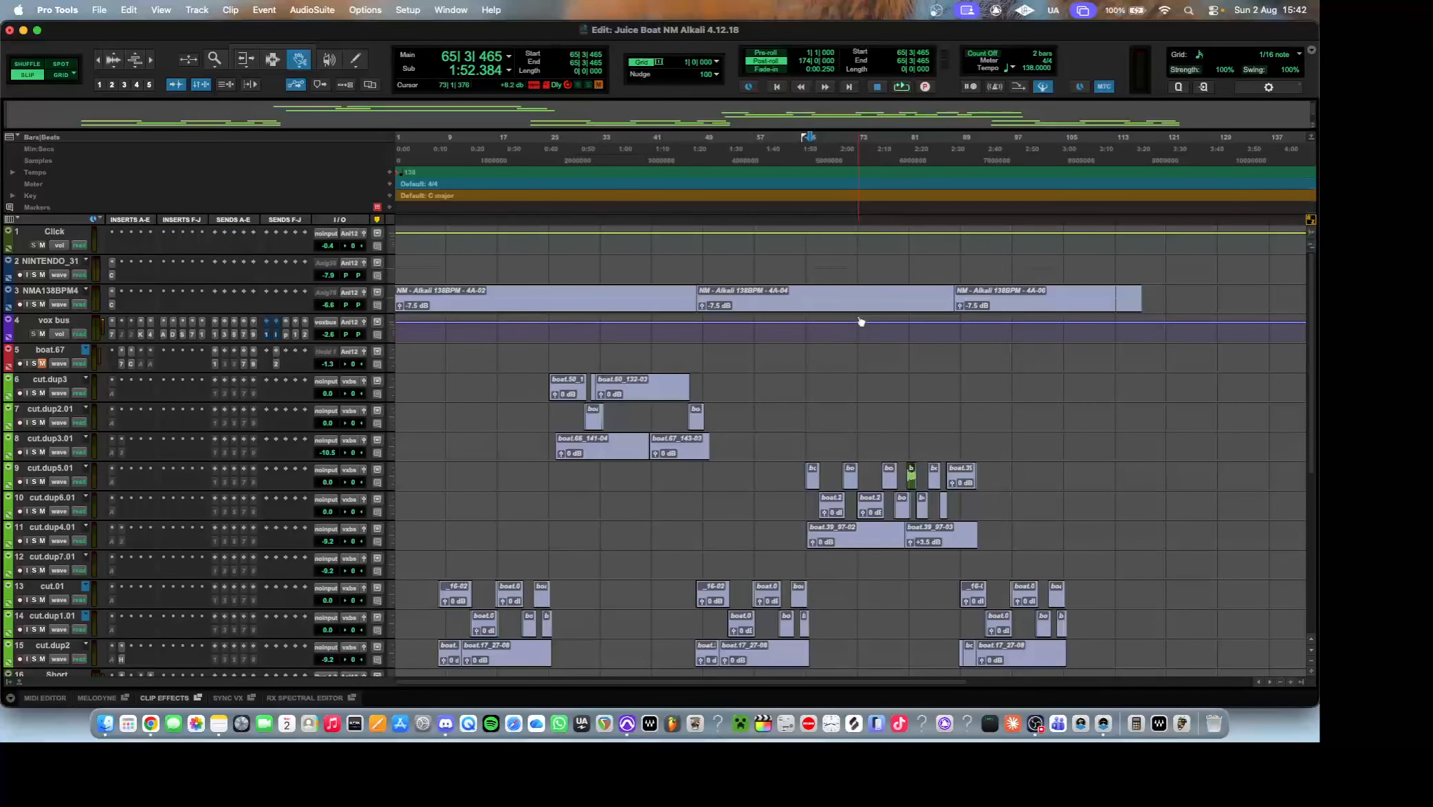
scroll(373, 487, down, 8)
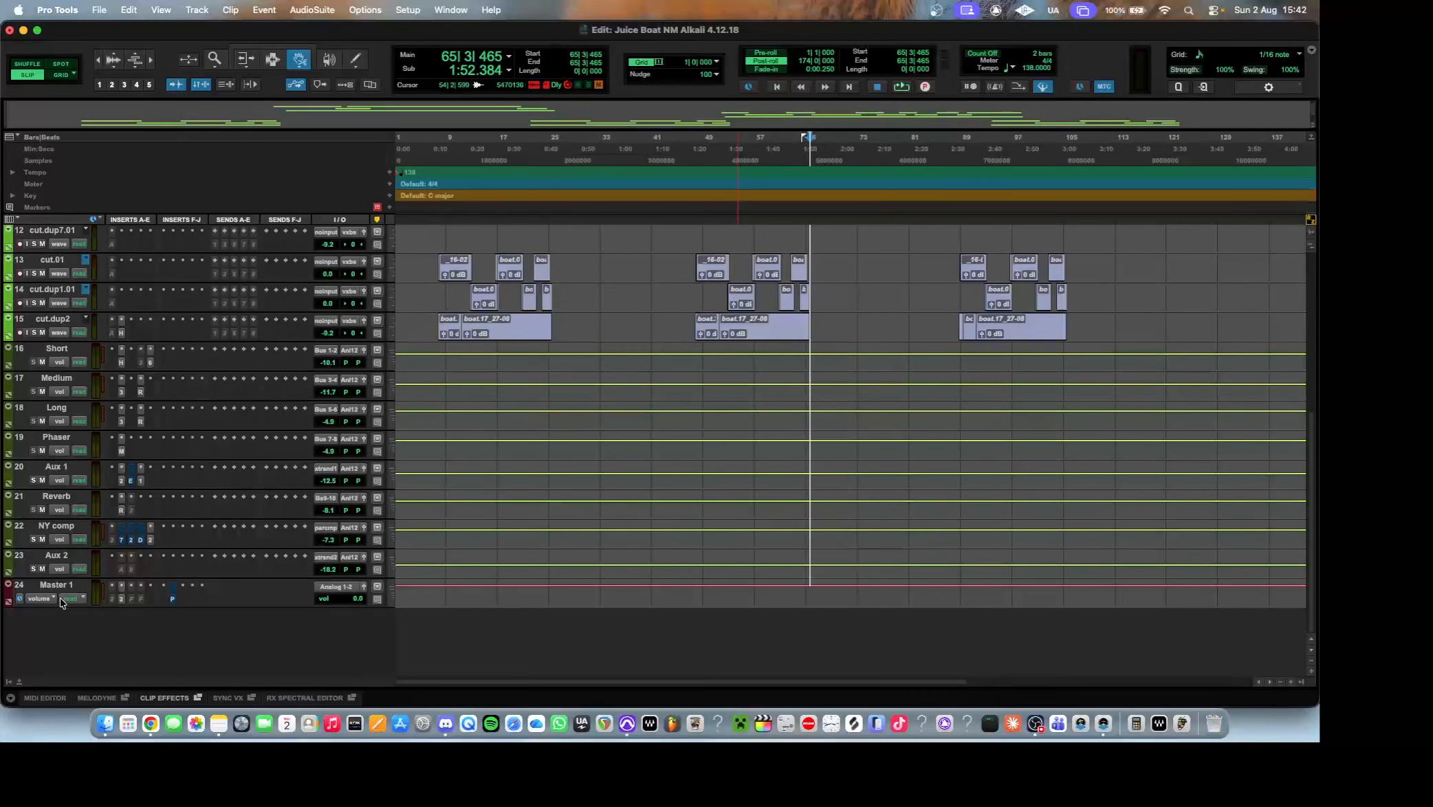
scroll(739, 400, up, 6)
scroll(831, 321, up, 1)
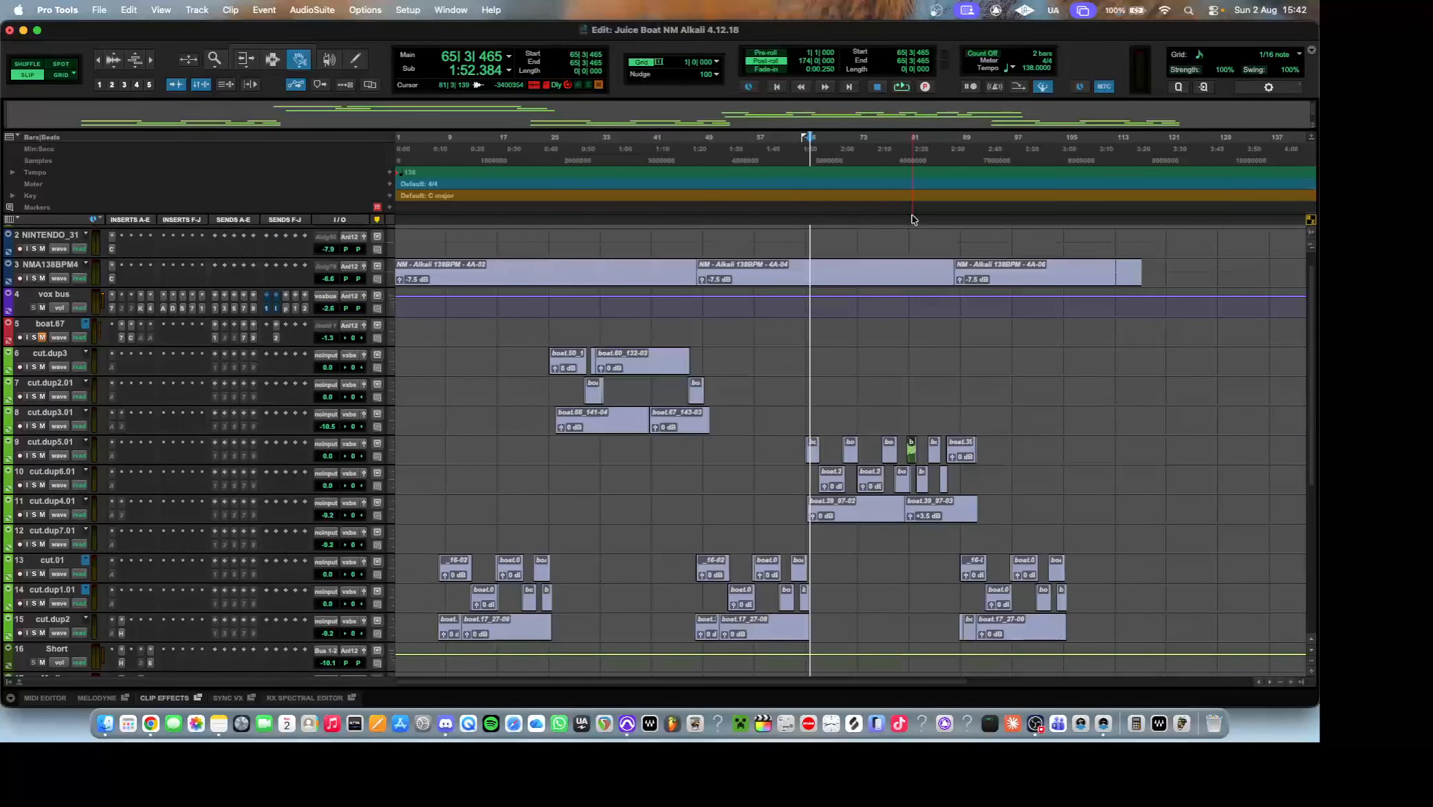
Play back the short green vocal clip on cut.dup5.01 from just before bar 81, viewed up close.
click(904, 217)
key(super+bracketright)
key(super+bracketright)
key(super+bracketright)
key(super+bracketright)
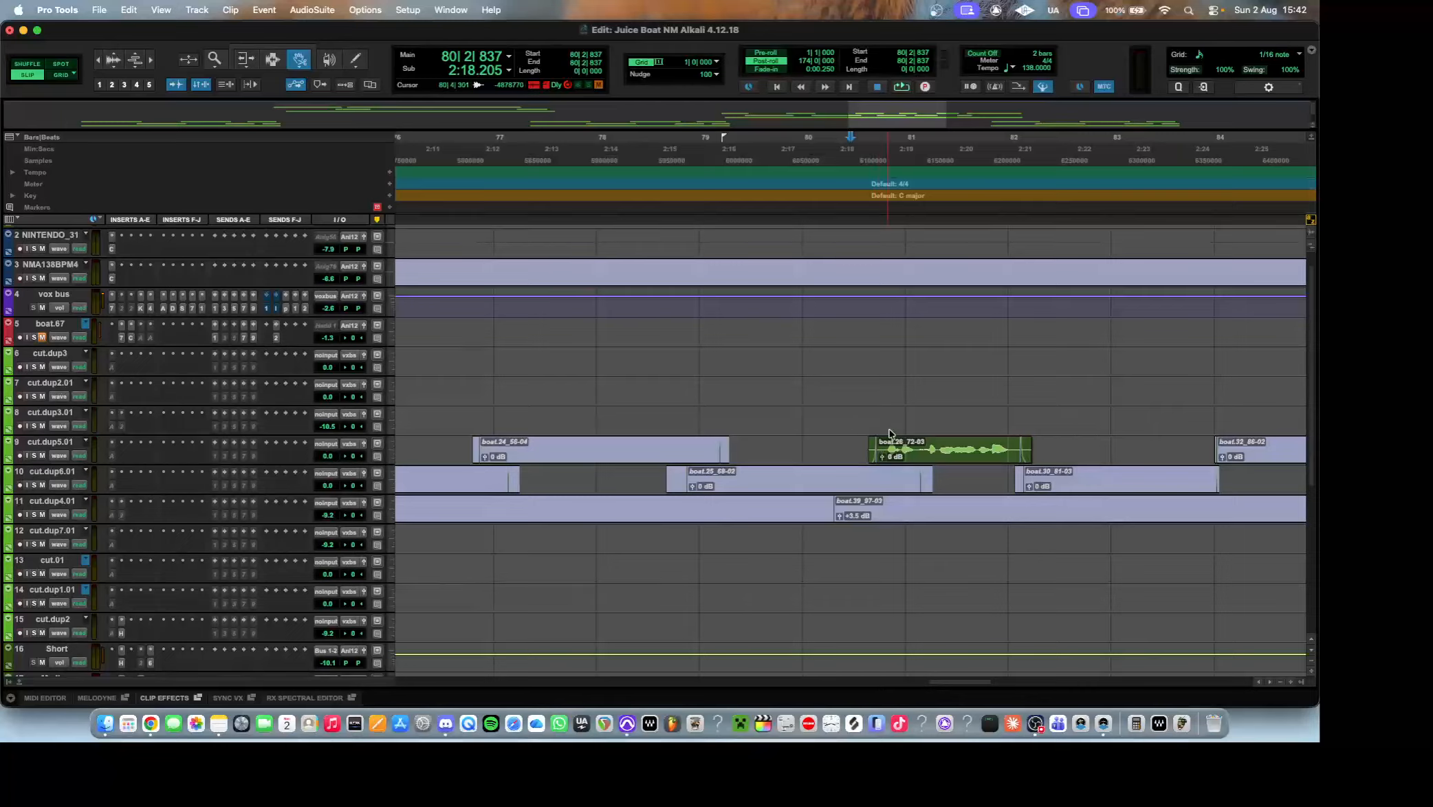
key(space)
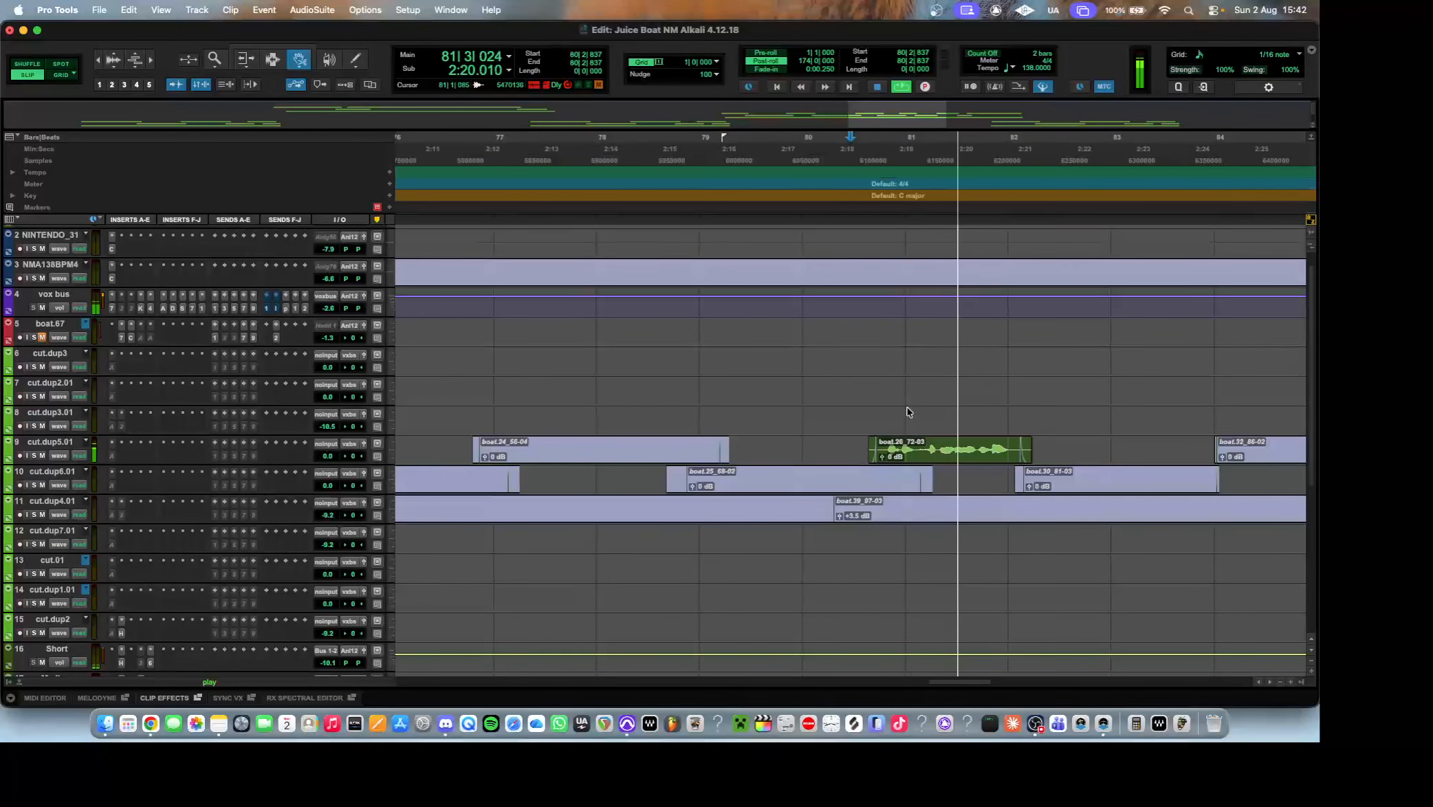
key(super+bracketleft)
key(super+bracketleft)
key(super+bracketleft)
key(super+bracketleft)
key(space)
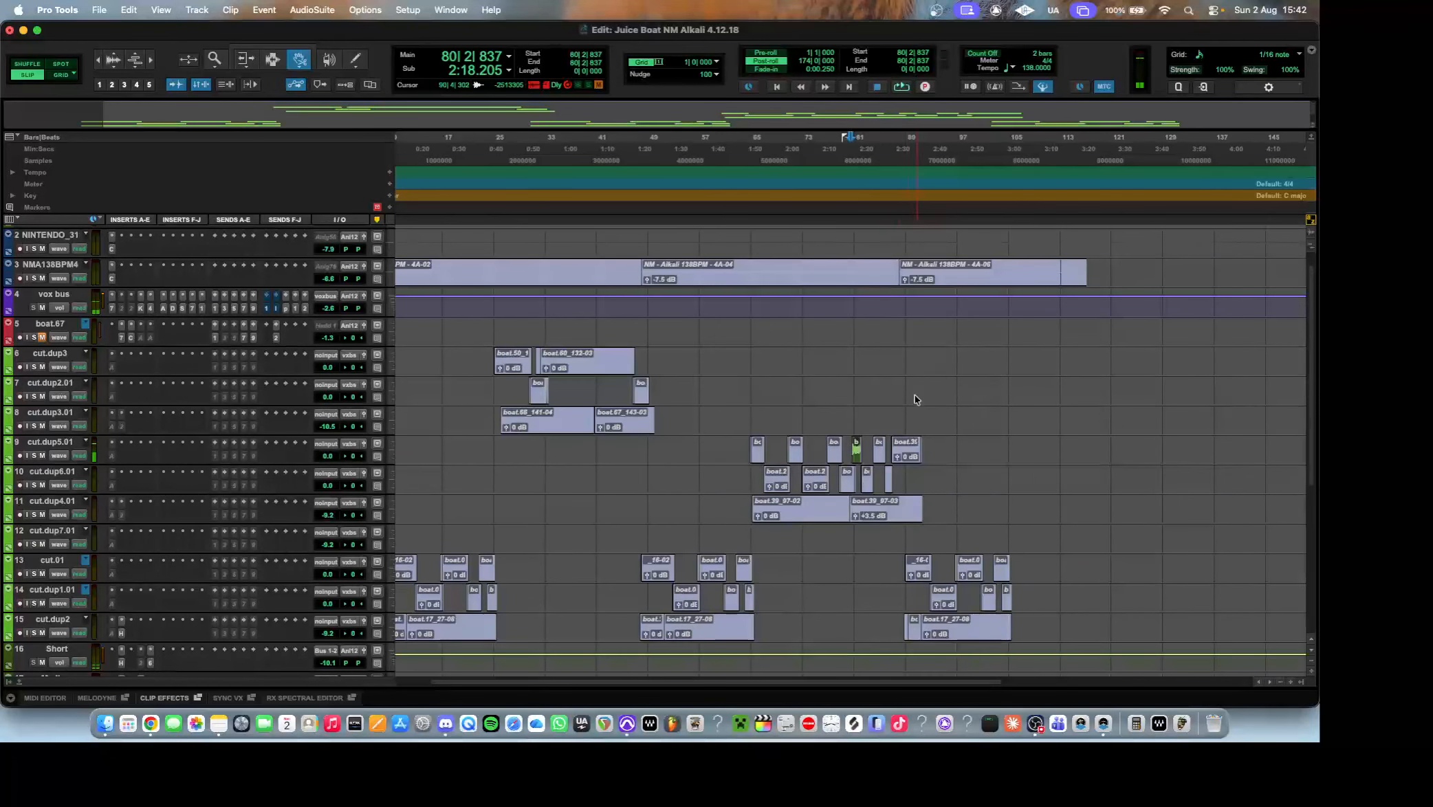
scroll(844, 339, down, 1)
scroll(844, 339, down, 2)
scroll(866, 667, down, 2)
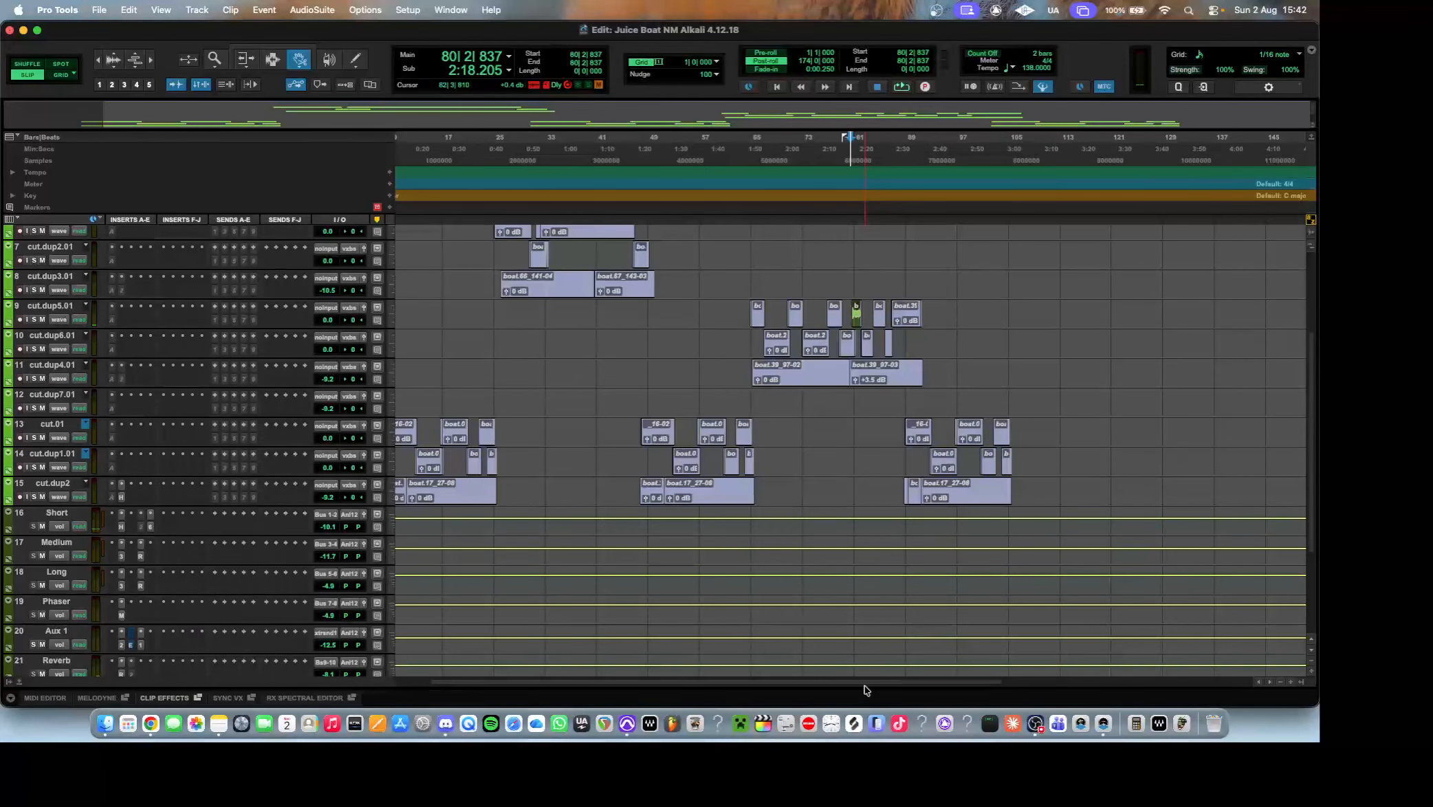
drag(864, 682, 772, 690)
scroll(565, 397, up, 5)
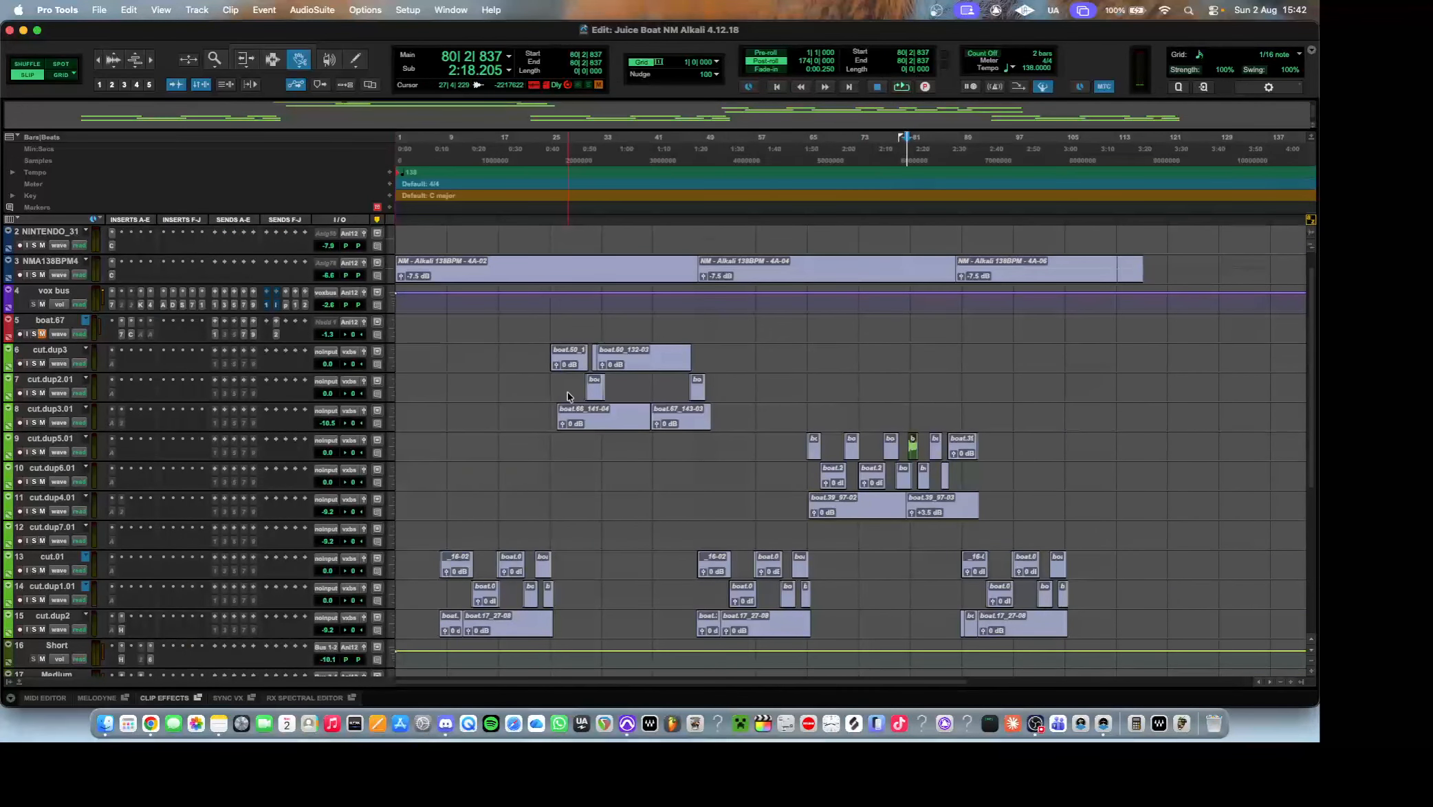
right_click(237, 221)
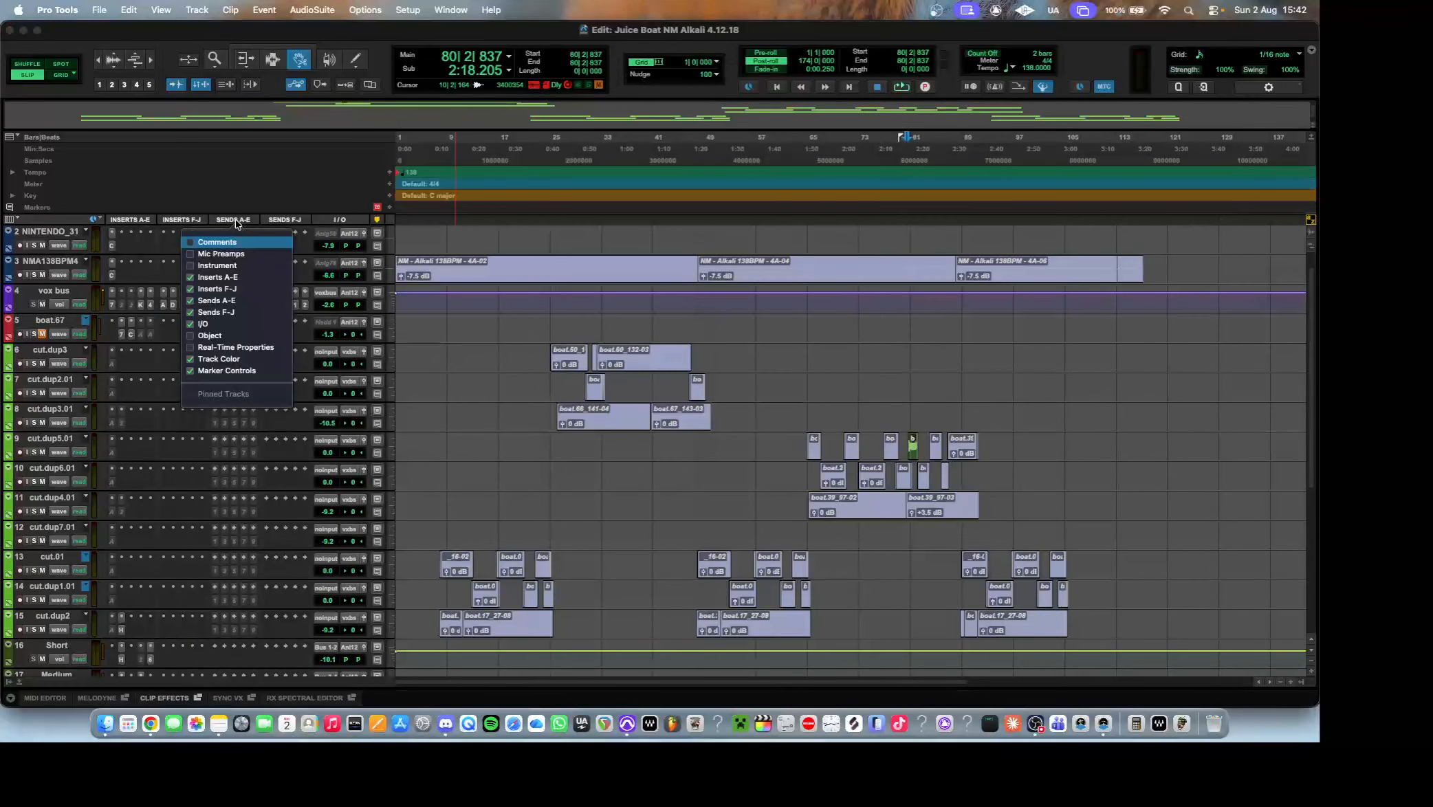
click(461, 346)
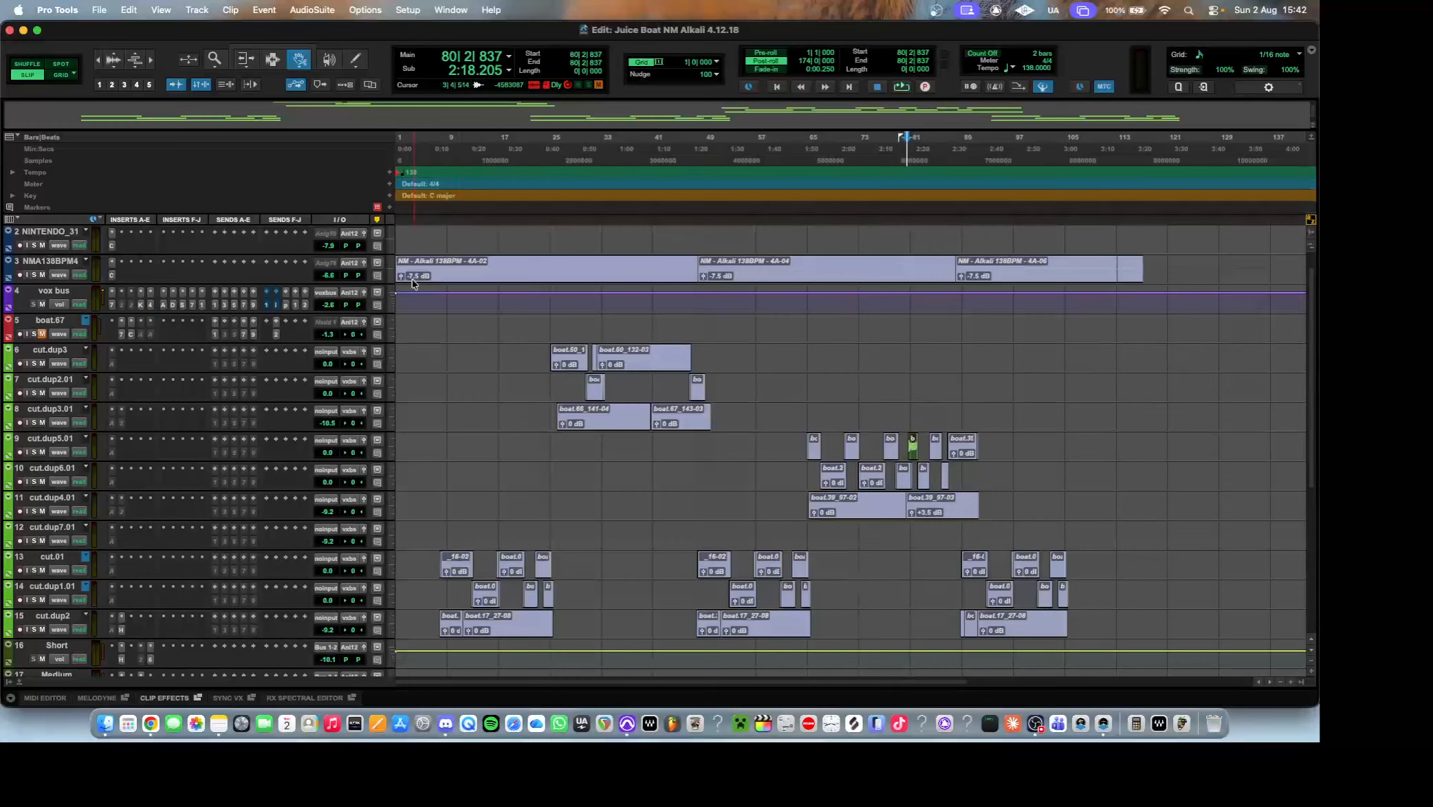
Examine the EQ3 7-Band and Compressor/Limiter inserts and the sends on the boat.67 track.
click(122, 334)
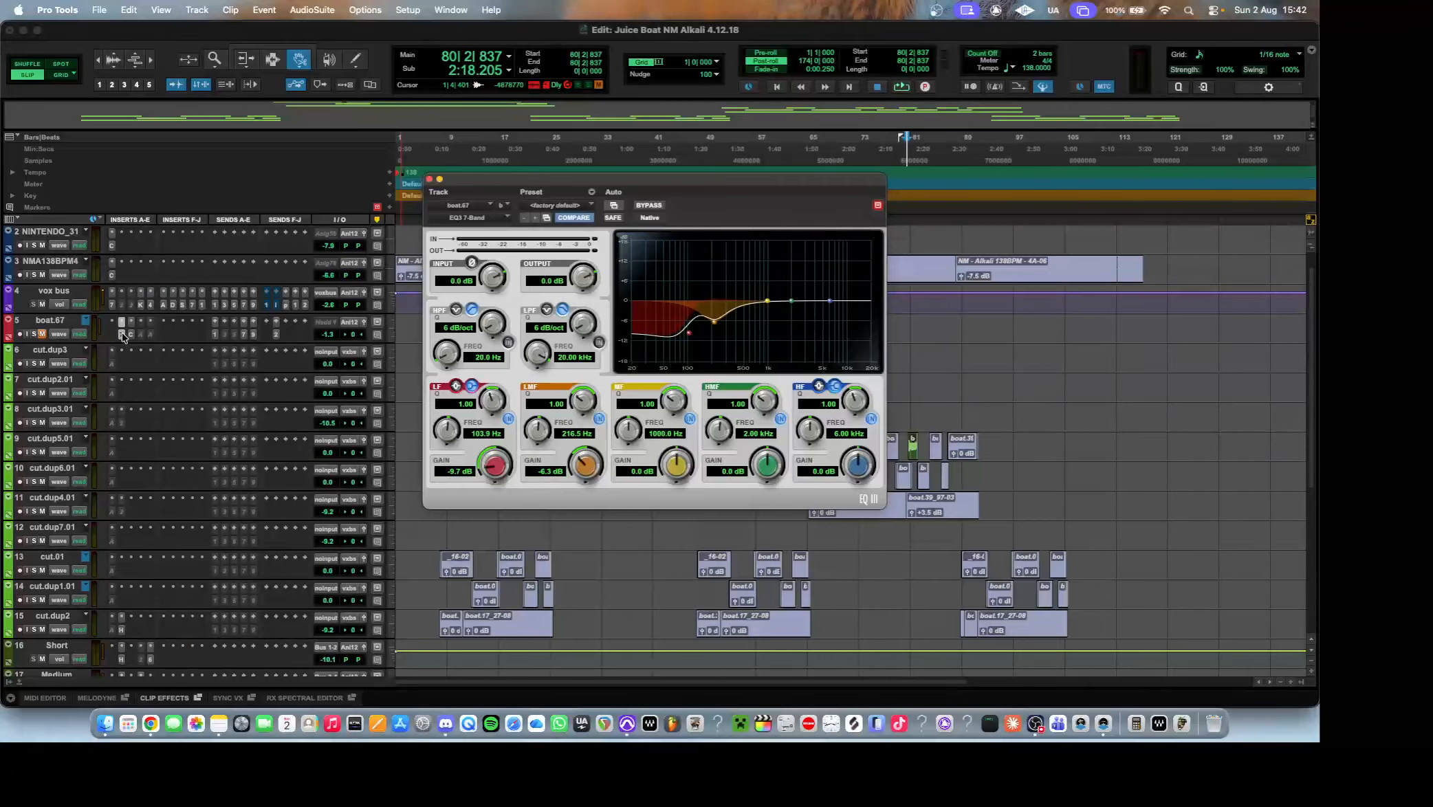
click(131, 334)
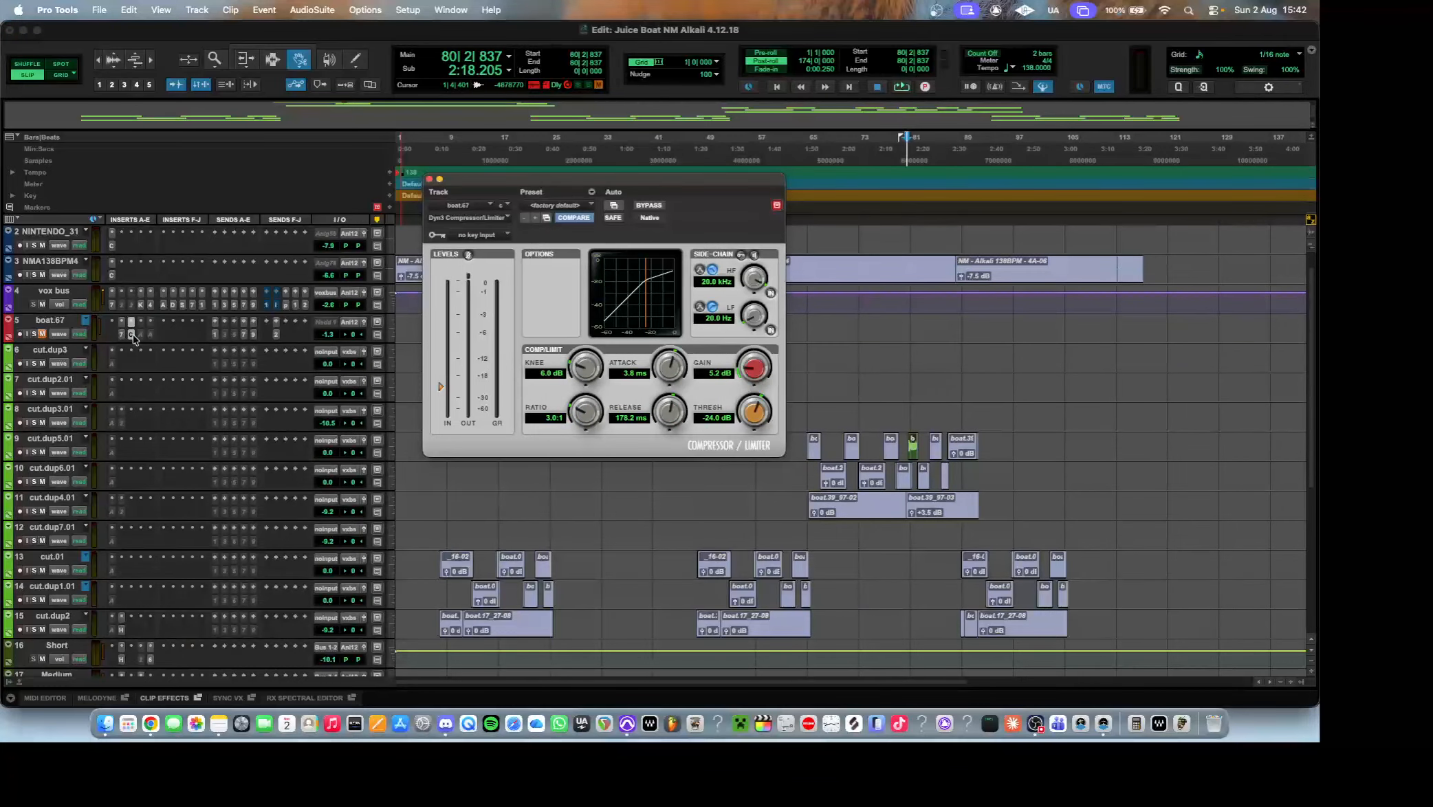
click(131, 335)
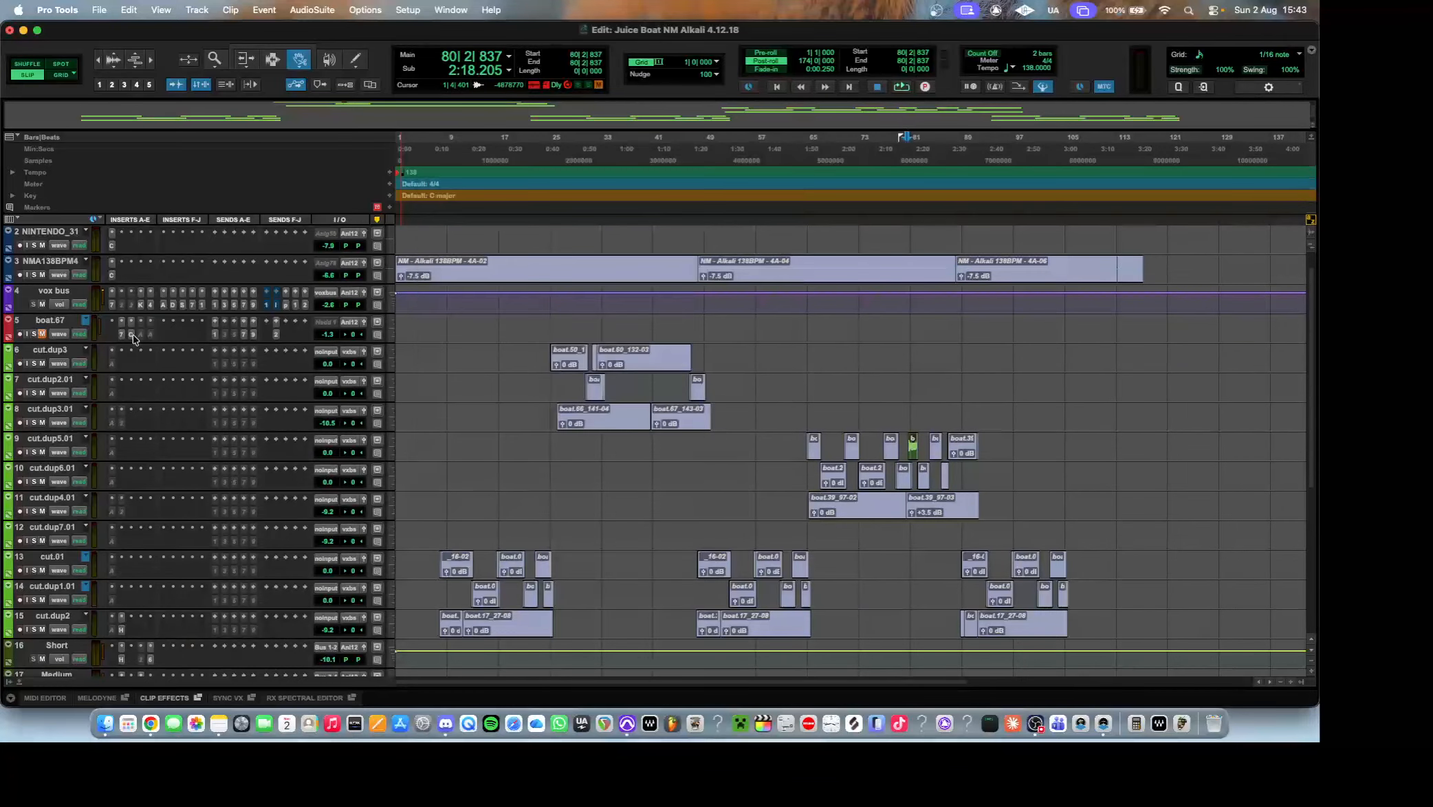
click(215, 336)
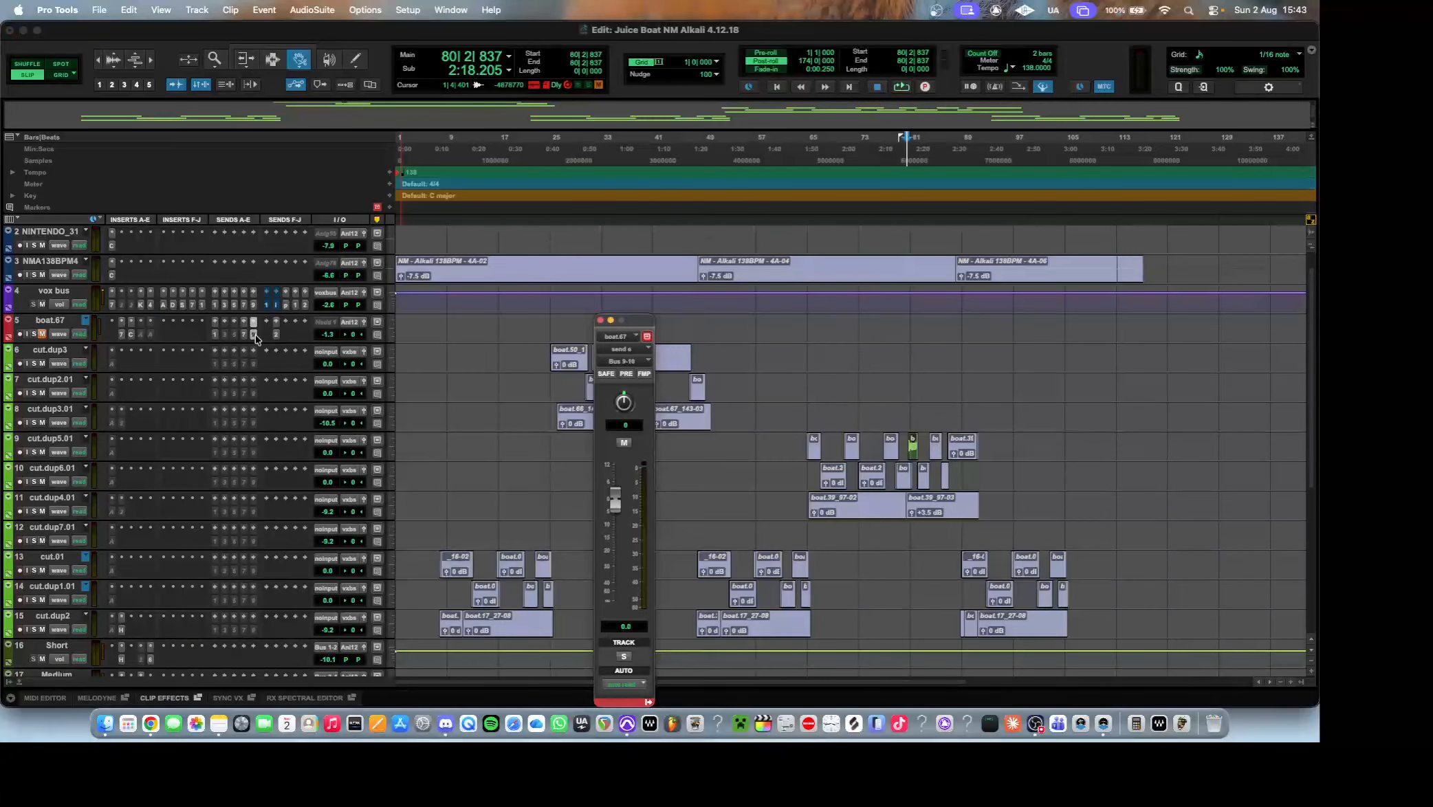
click(275, 334)
click(276, 334)
Examine the Master 1 inserts one by one: UAD Vertigo VSC-2, L2 Ultramaximizer, FabFilter Pro-L and POW-r Dither.
scroll(276, 335, down, 8)
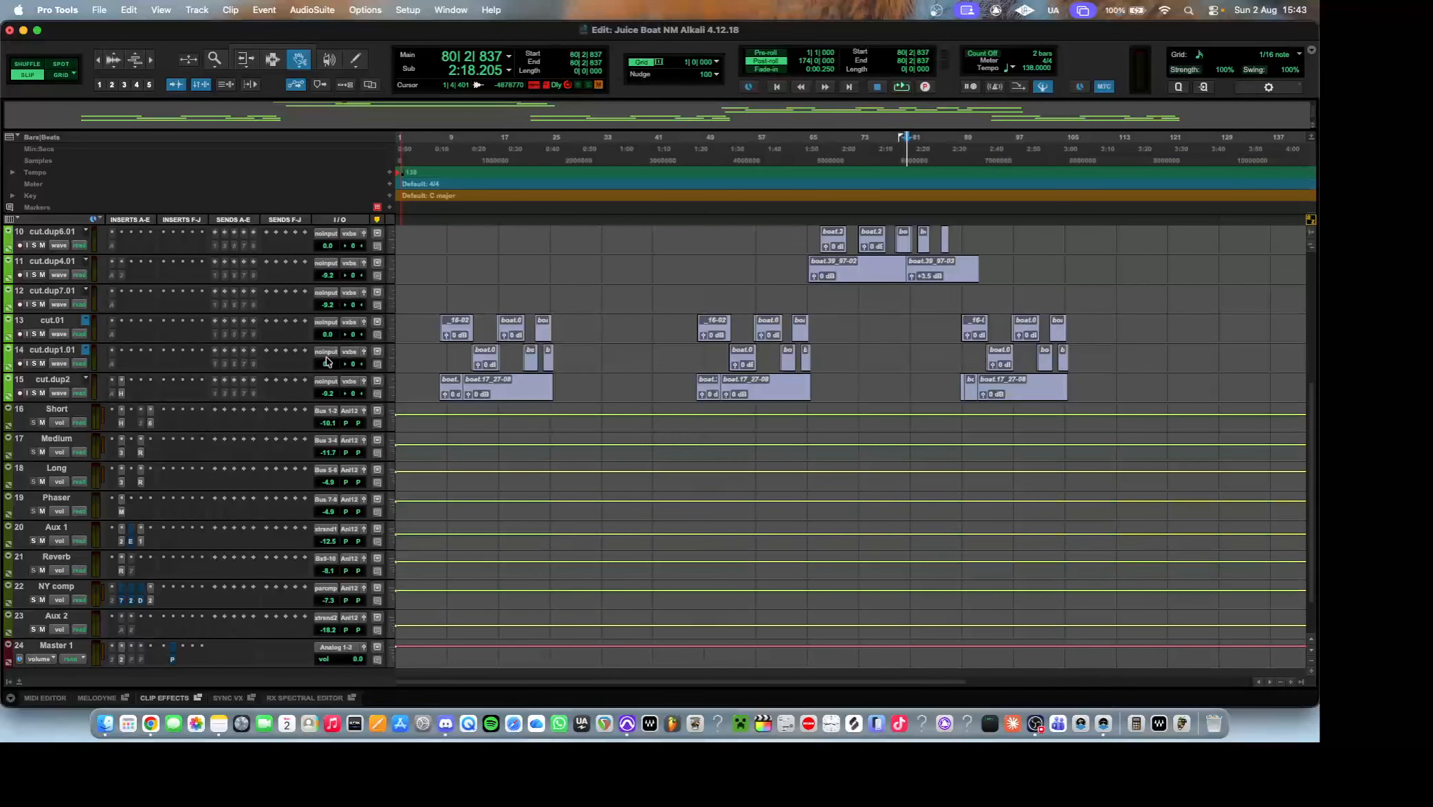
scroll(289, 424, down, 2)
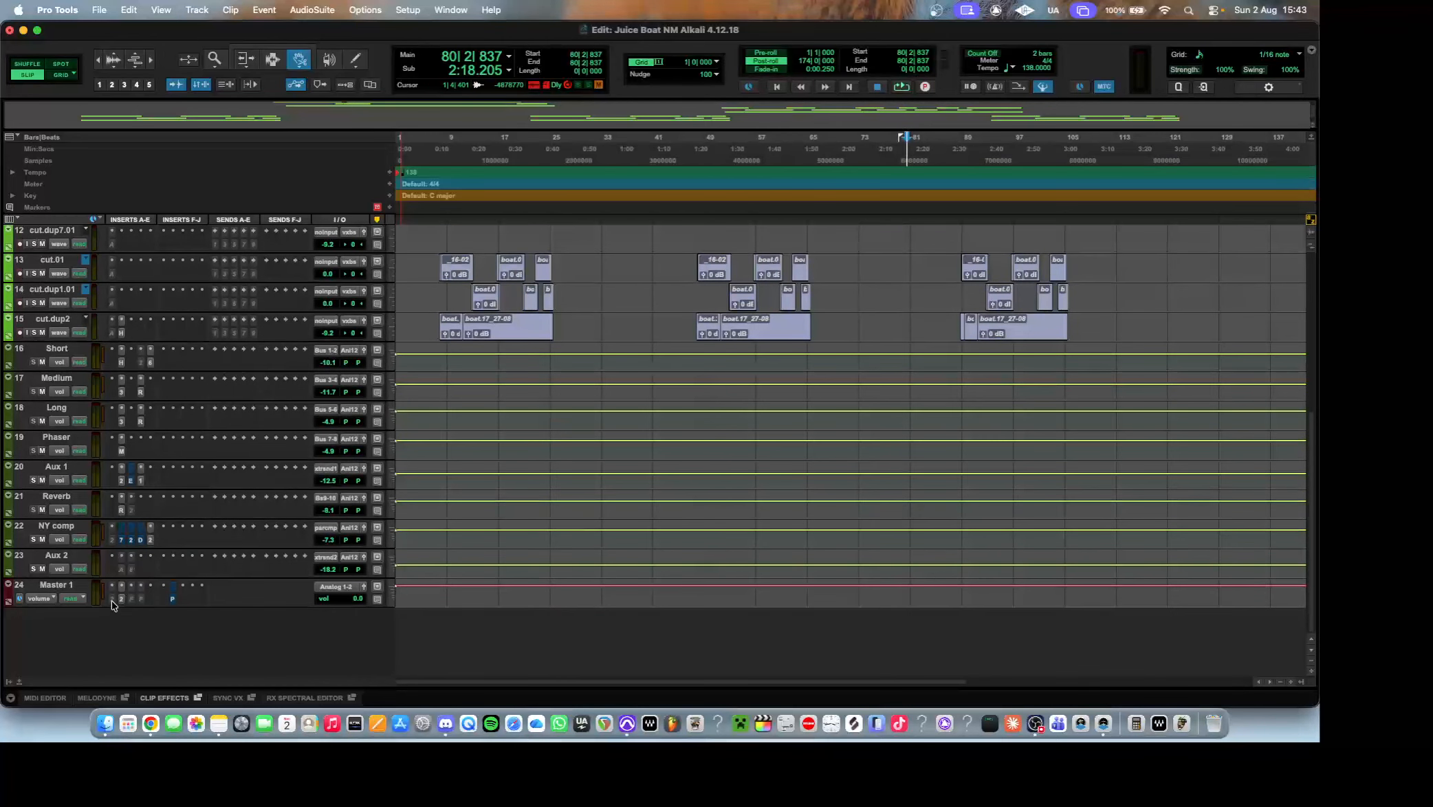
click(113, 600)
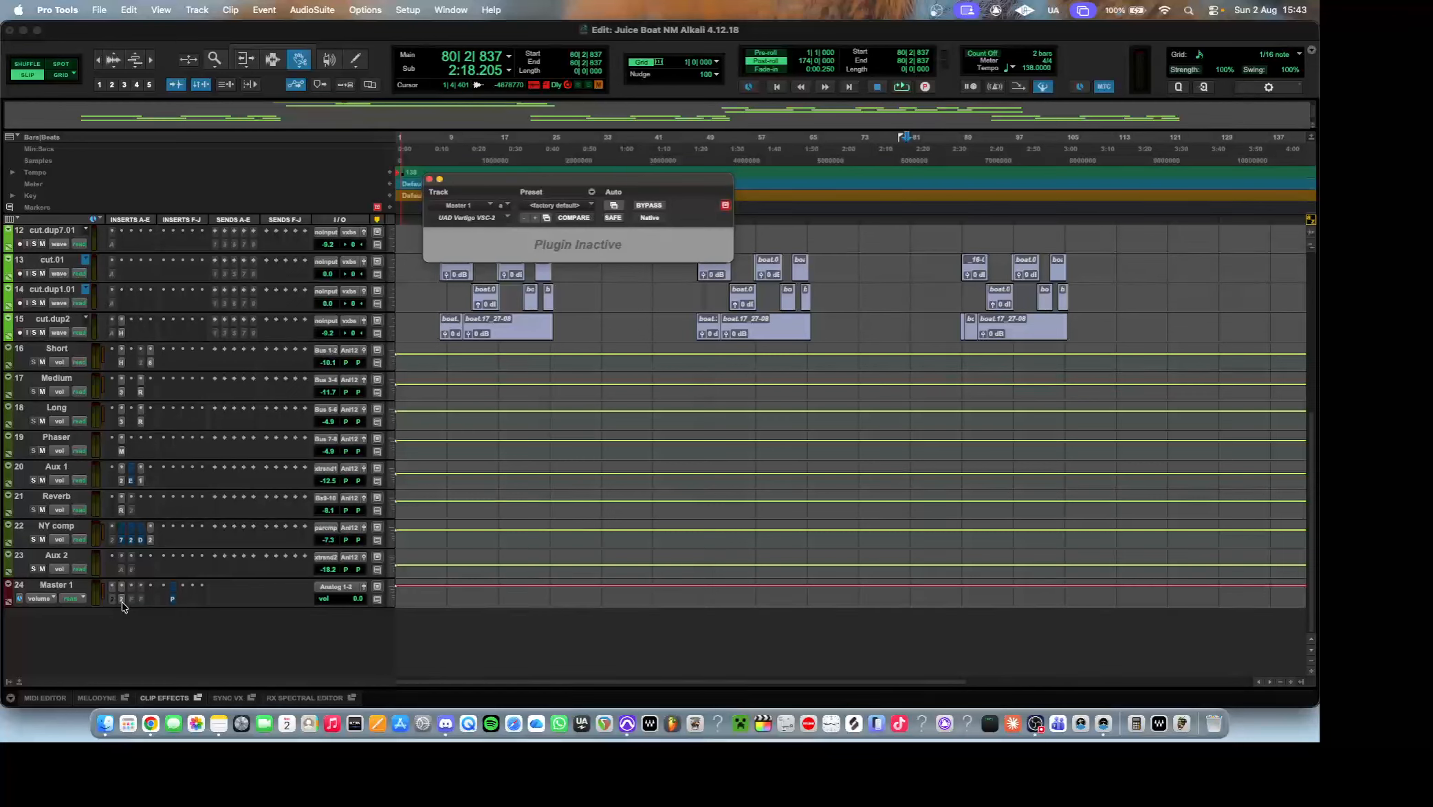
click(122, 600)
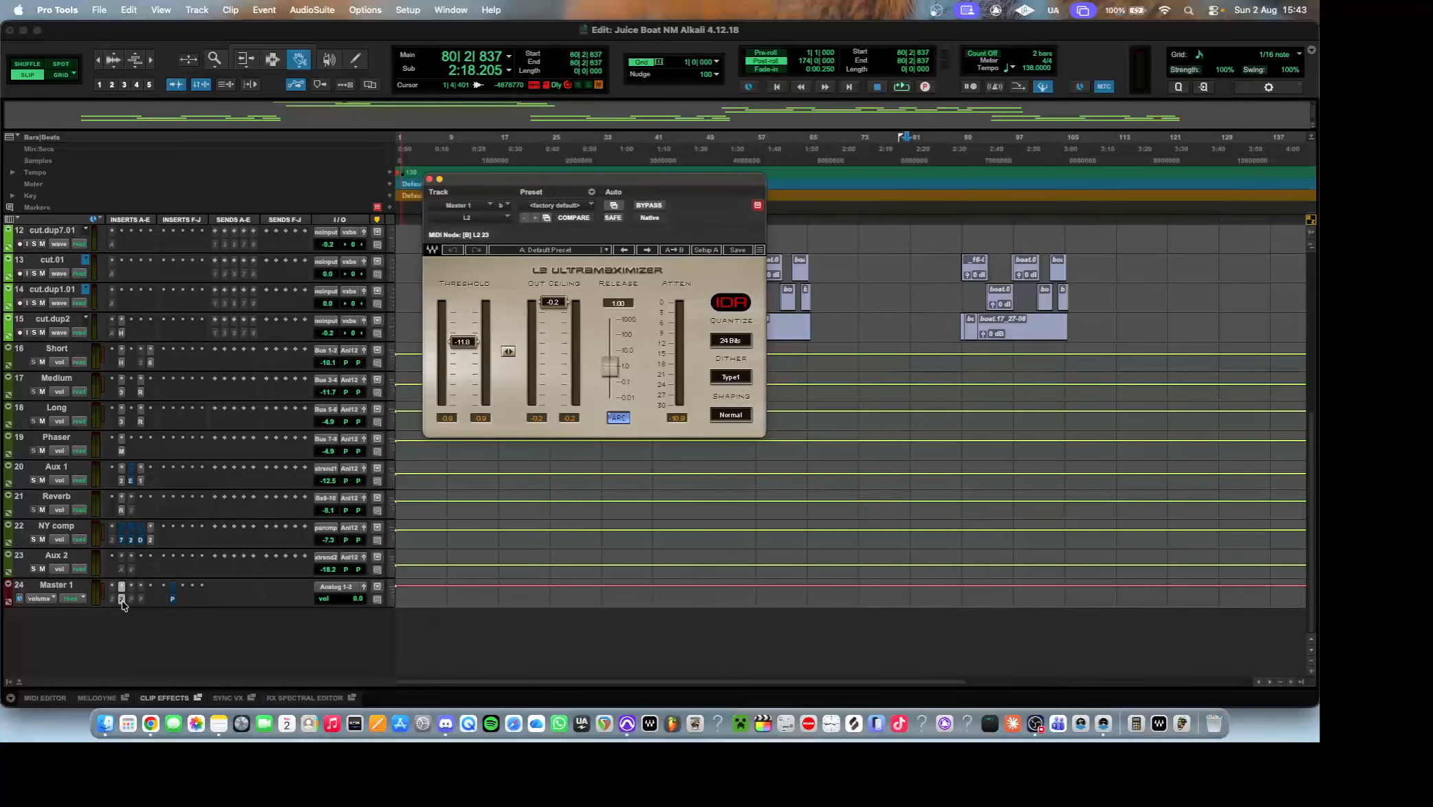
click(134, 600)
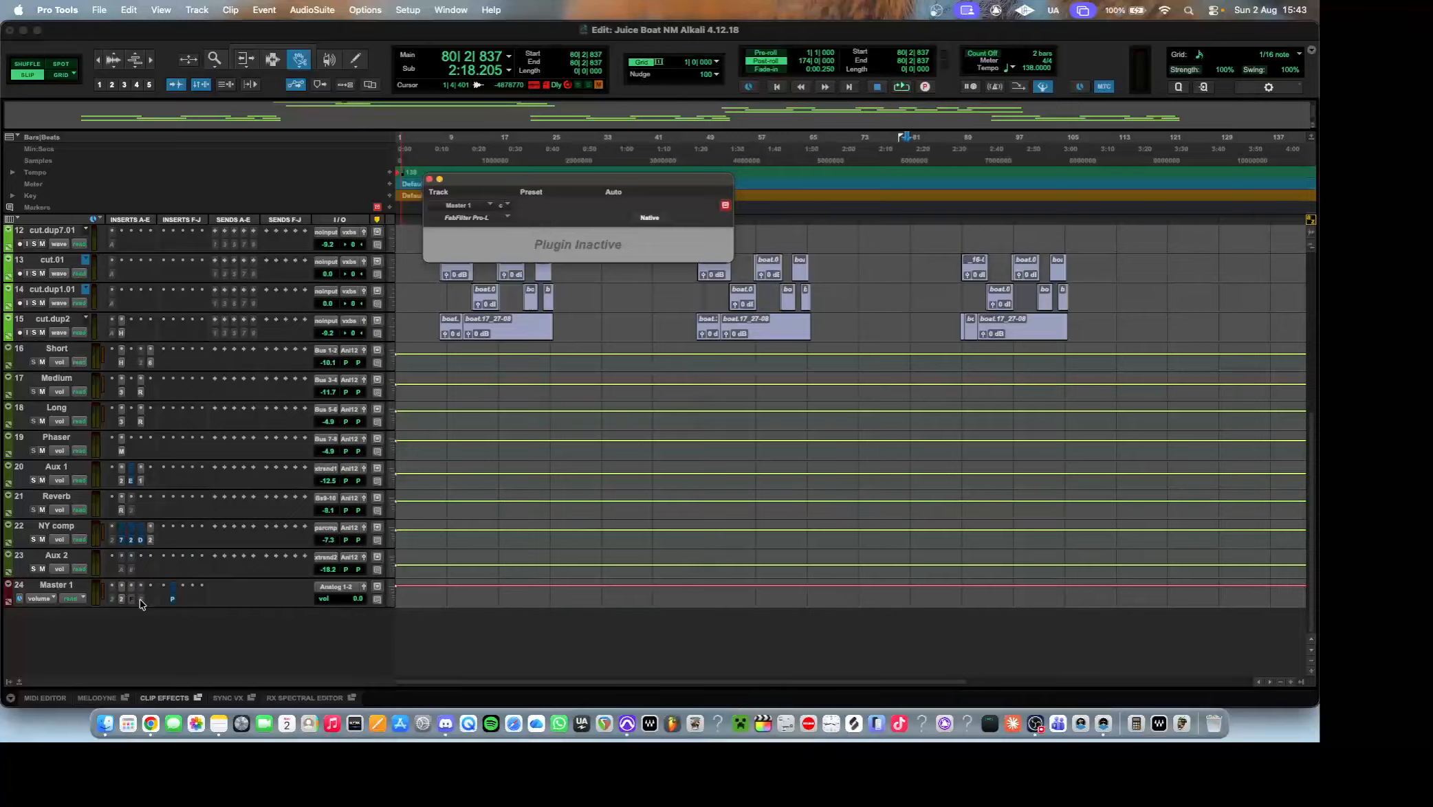
click(173, 602)
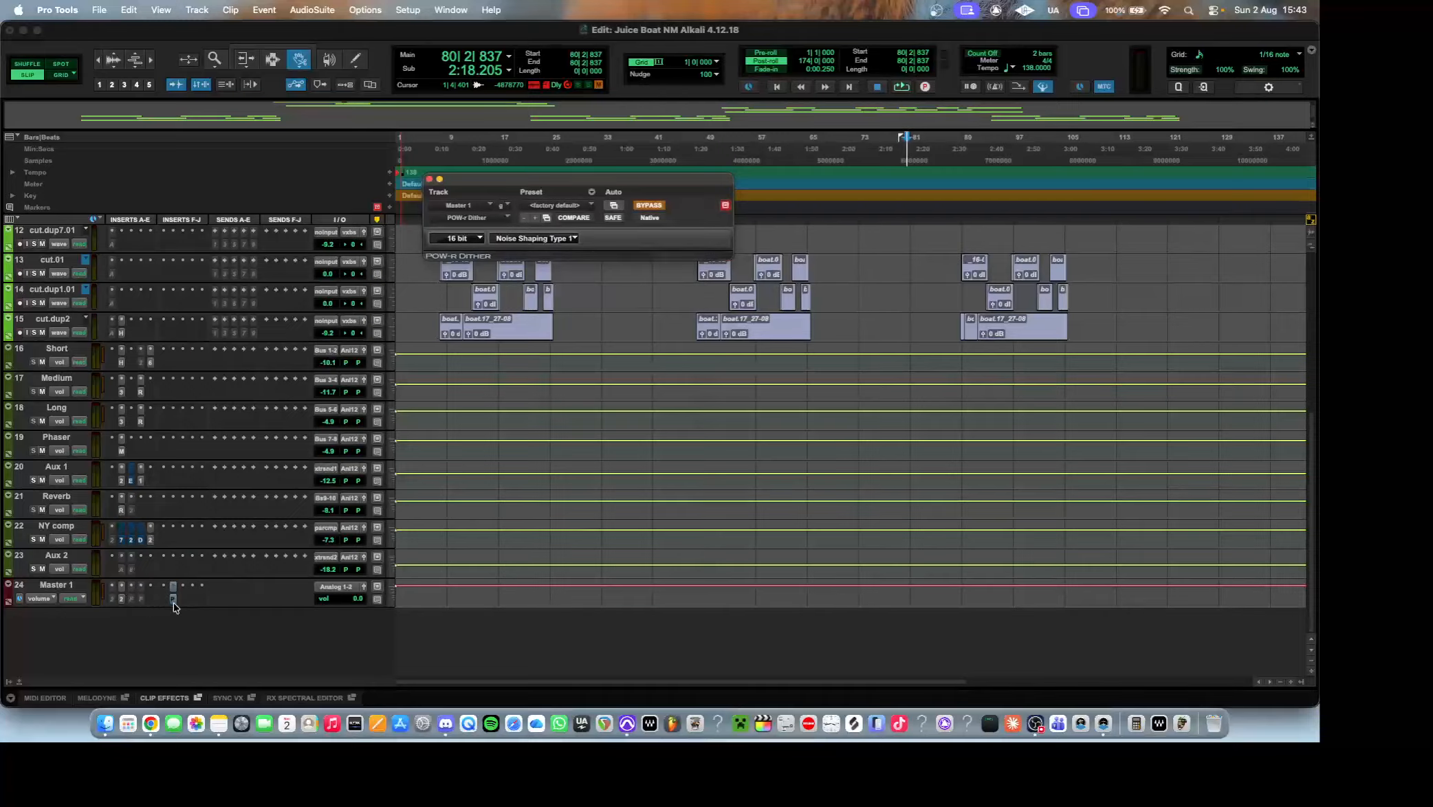
super+click(174, 603)
right_click(174, 605)
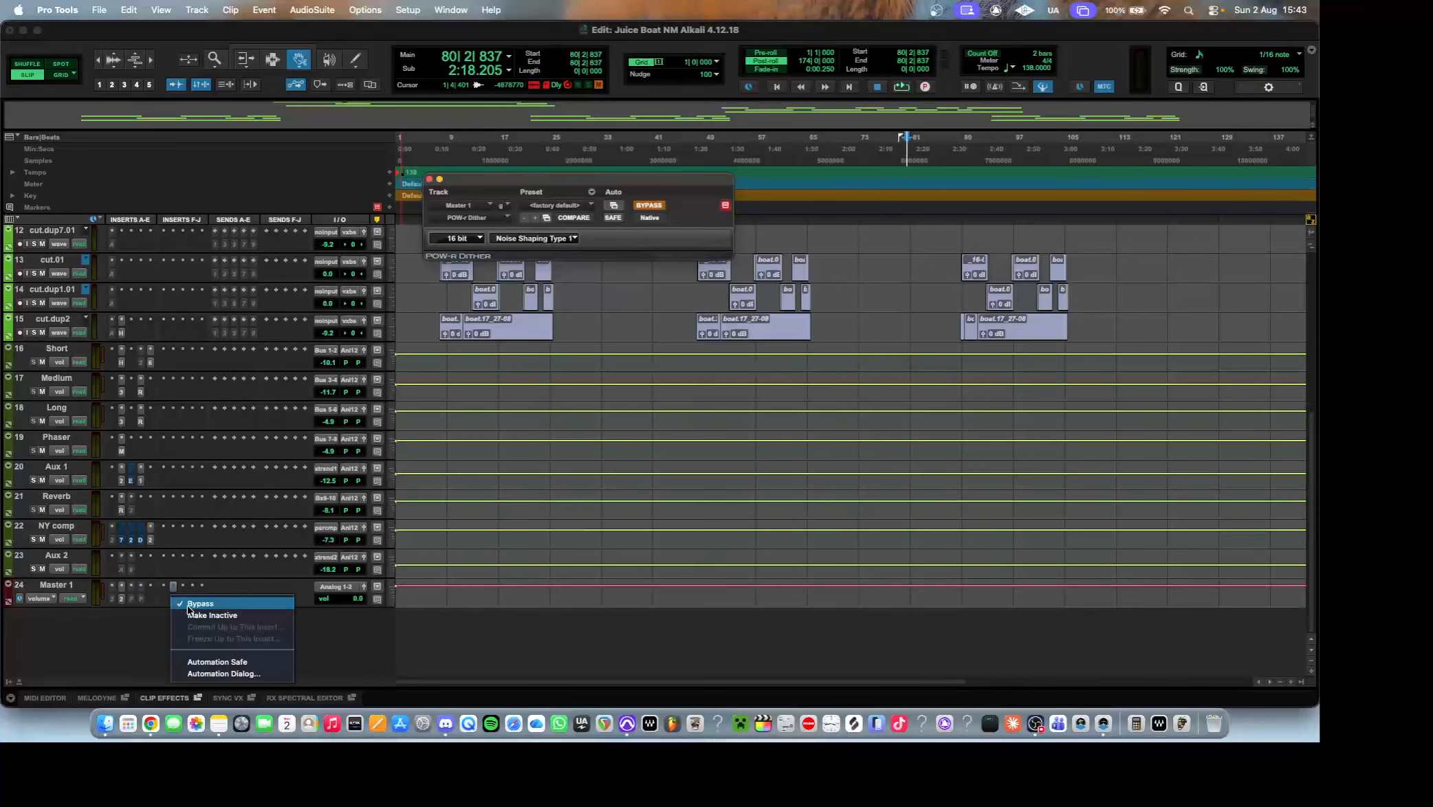
click(188, 614)
click(173, 599)
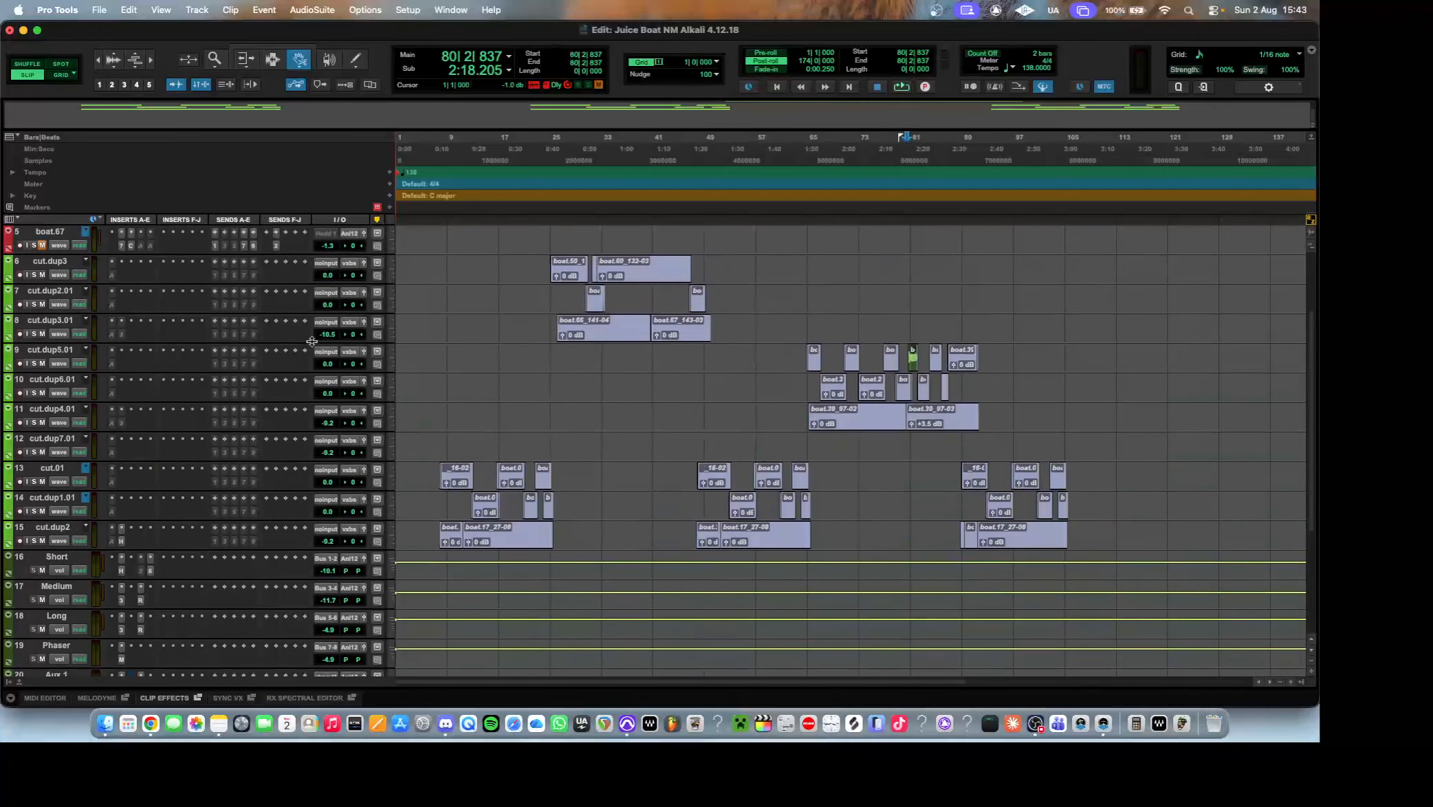
Compare the EQ3 7-Band settings on the vox bus with those on the boat.67 track.
scroll(443, 351, up, 10)
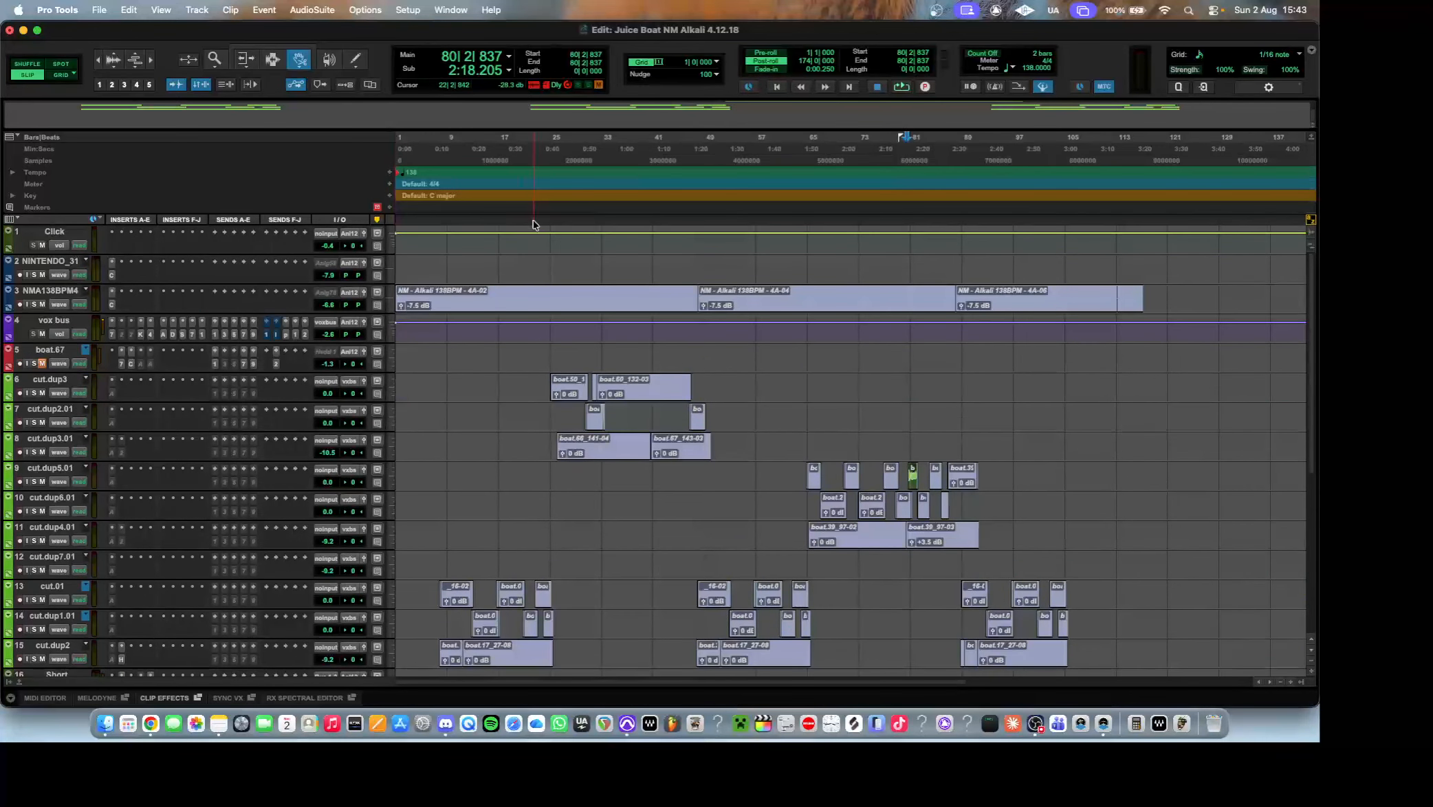
mouse_move(267, 342)
mouse_down()
mouse_move(280, 400)
mouse_move(287, 342)
mouse_up()
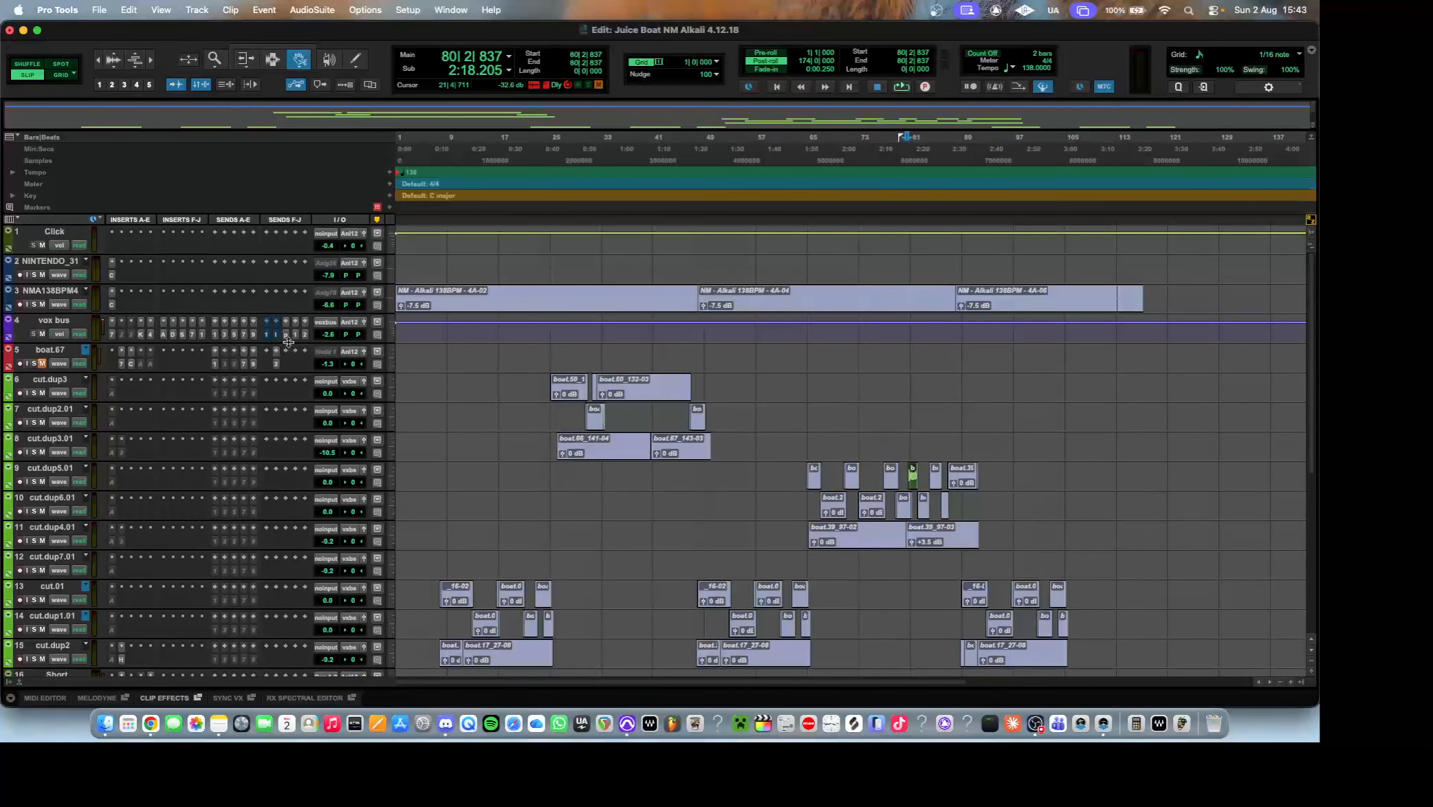
click(111, 335)
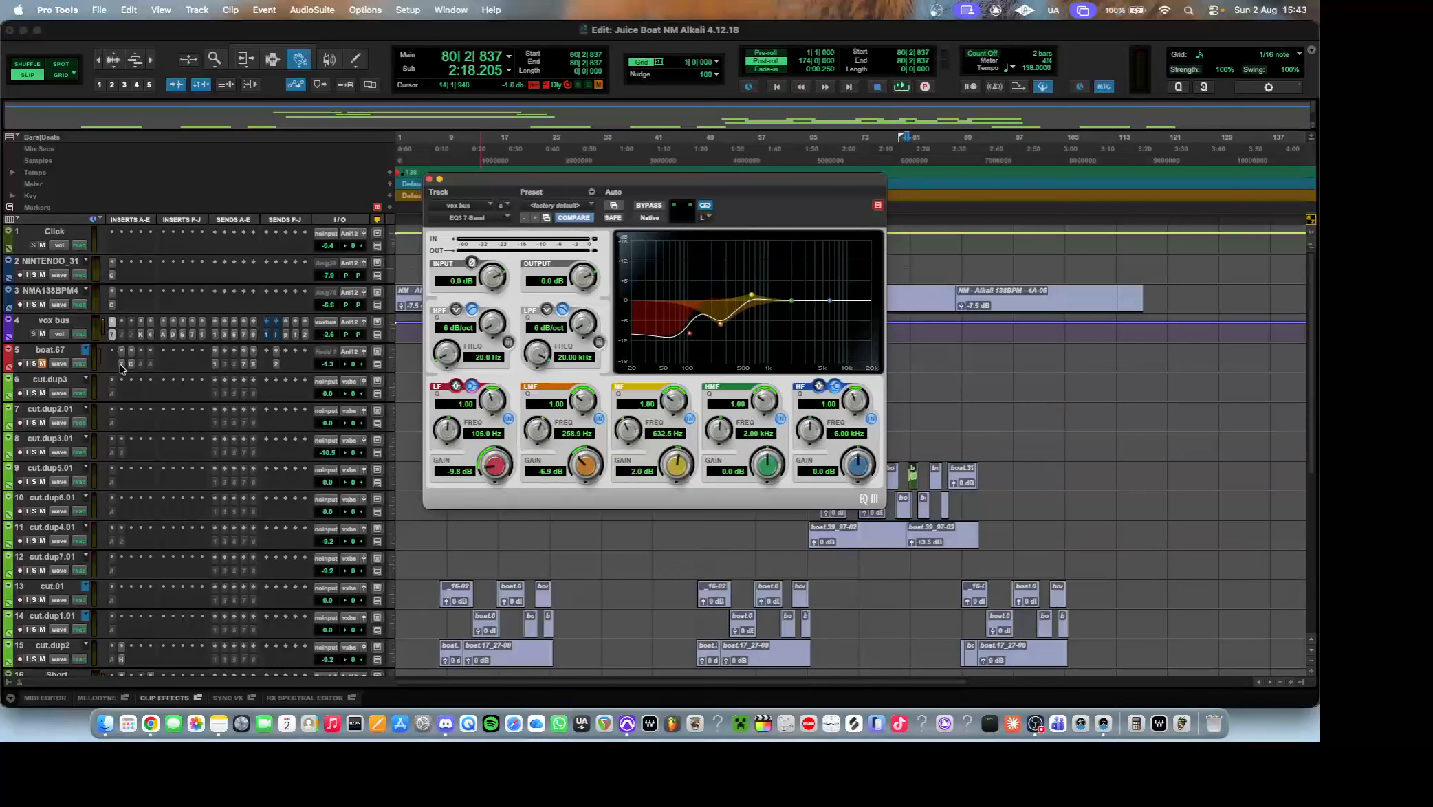
click(121, 351)
click(111, 336)
click(121, 351)
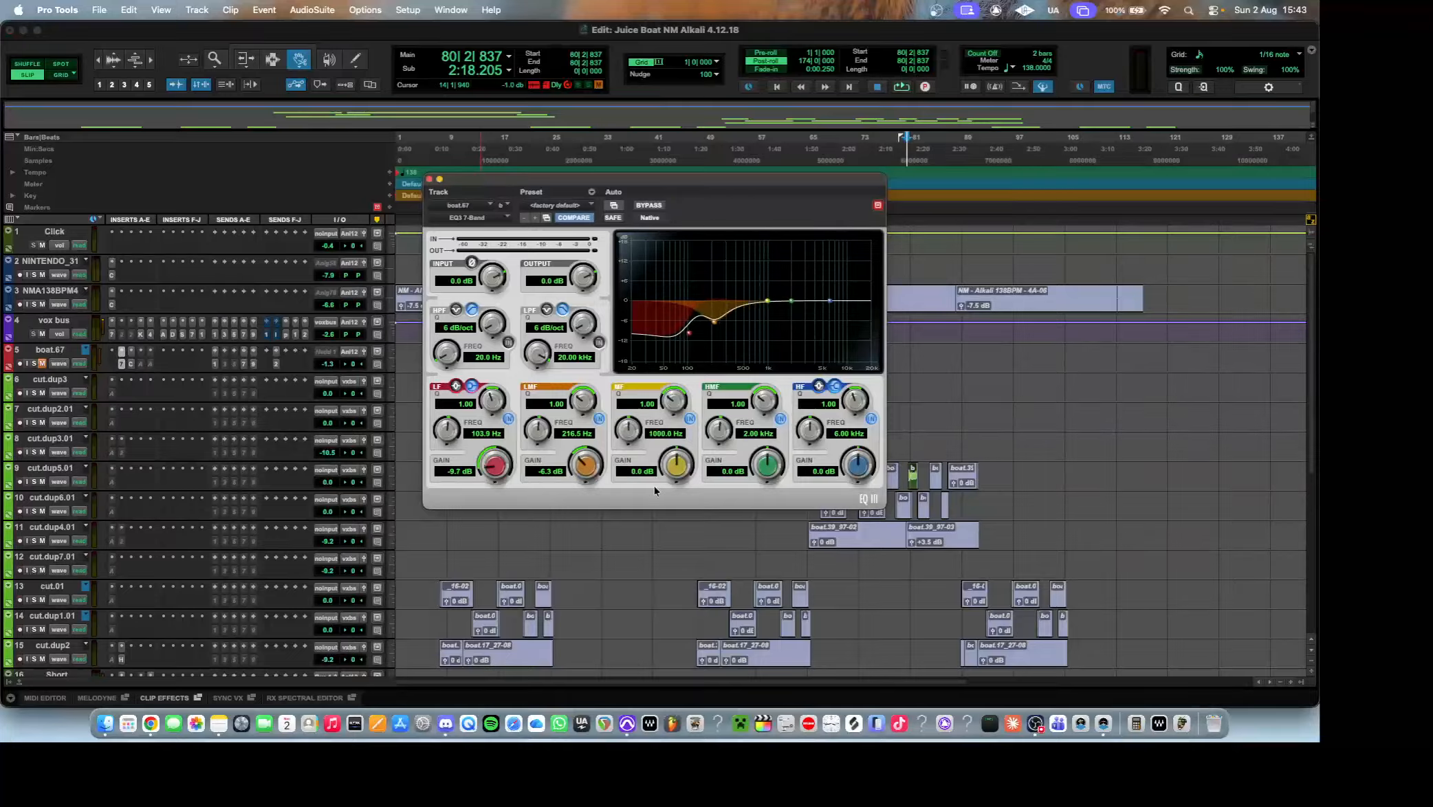
click(111, 335)
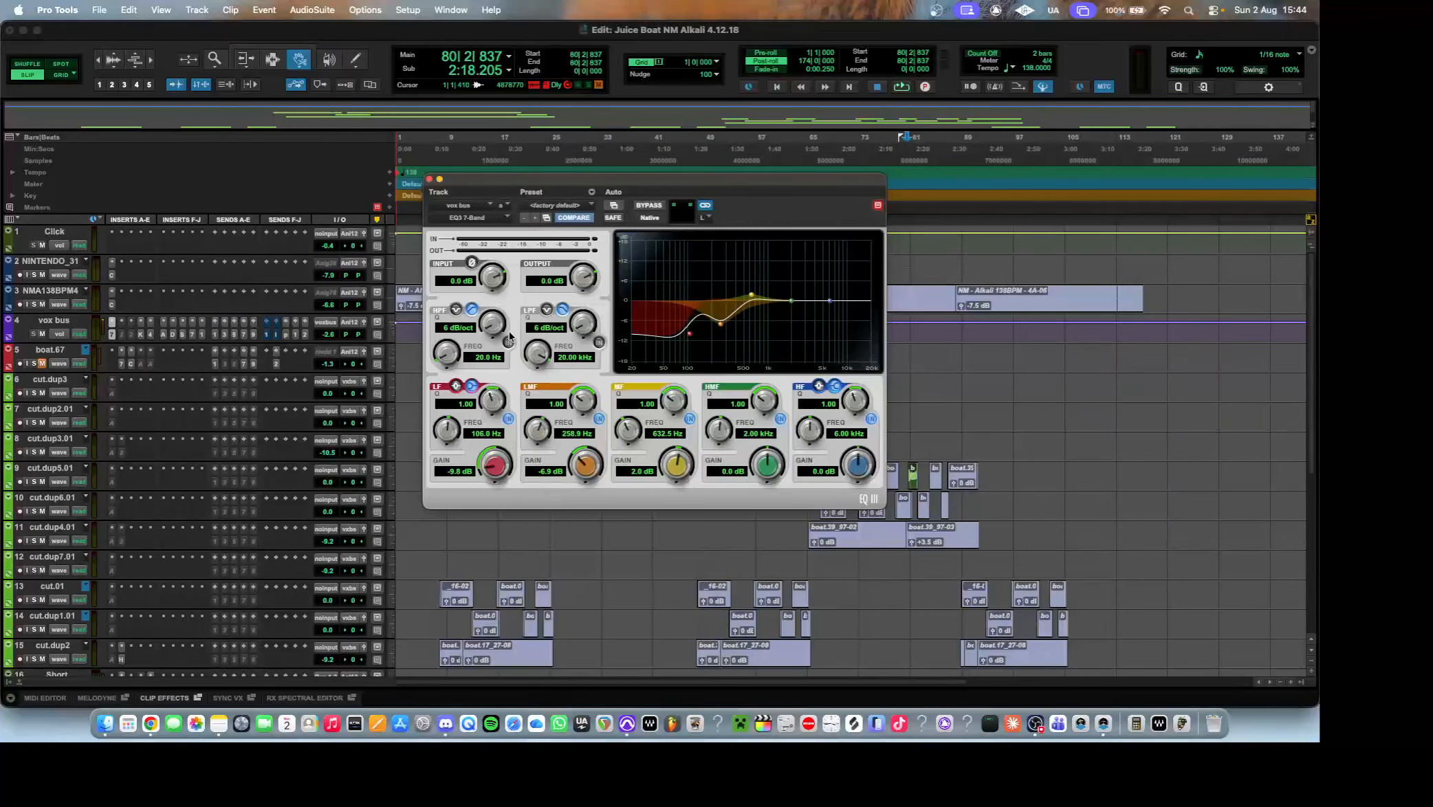
Try to make the FabFilter Pro-Q 2 insert on the vox bus active, and close its window.
click(129, 334)
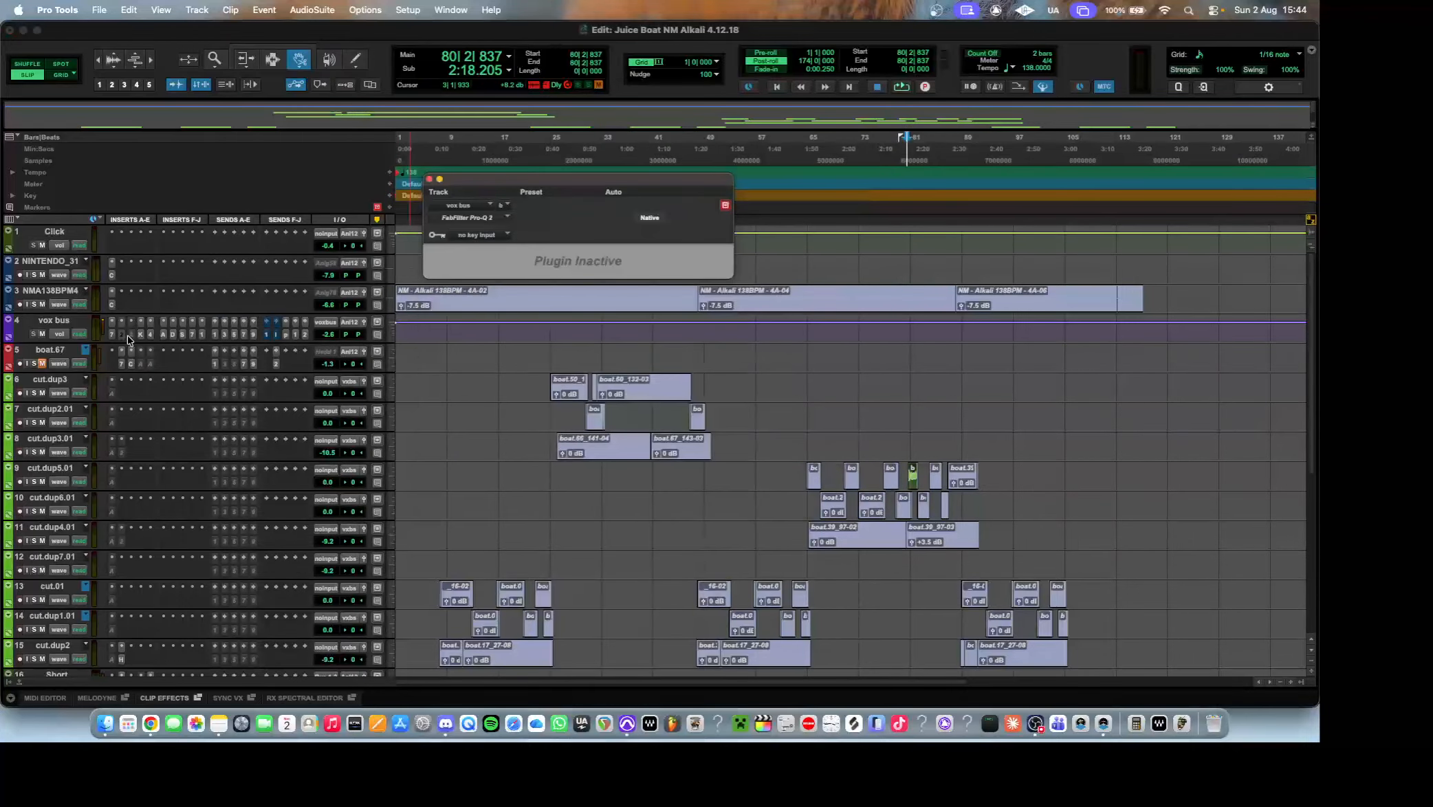
click(123, 336)
click(124, 337)
right_click(124, 338)
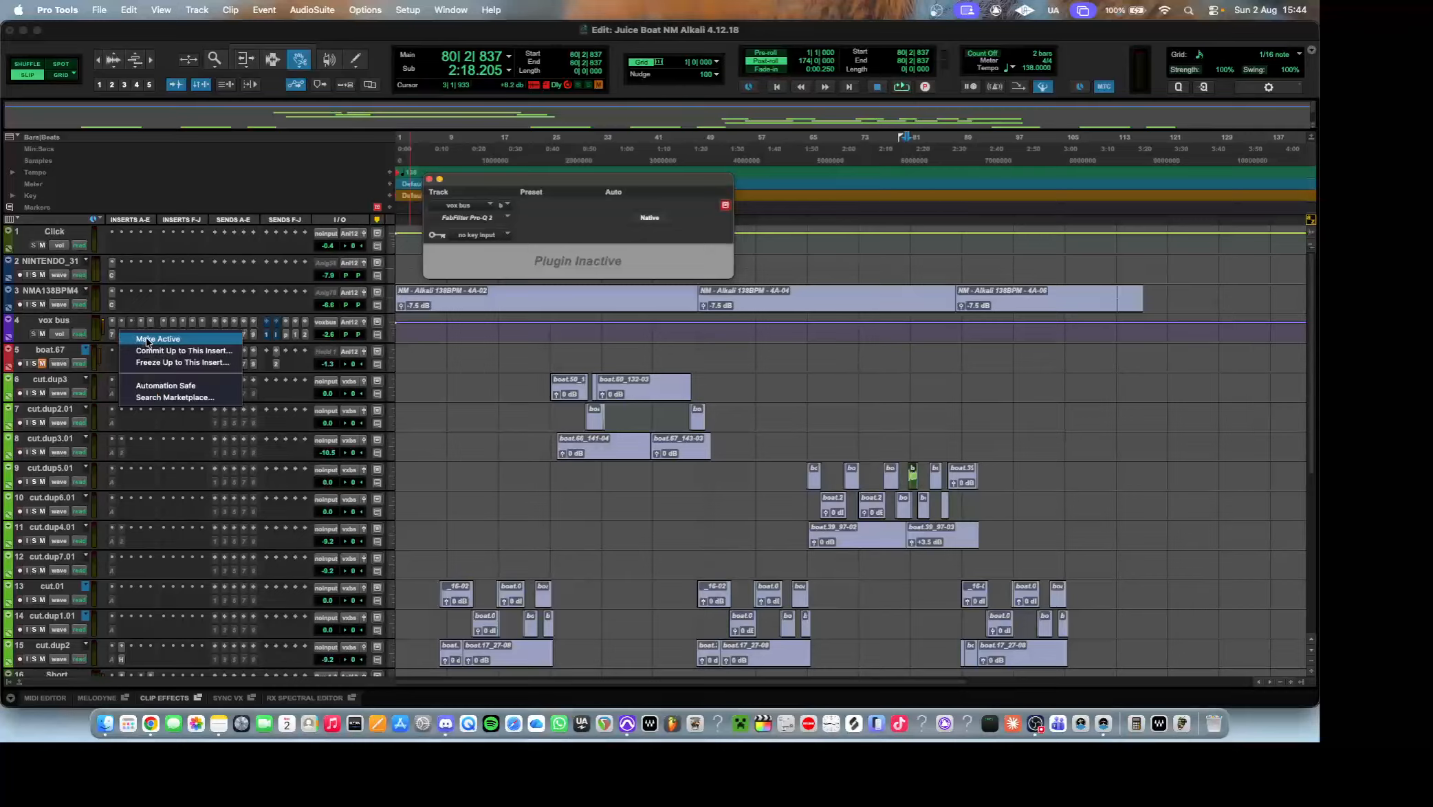
click(142, 339)
click(790, 310)
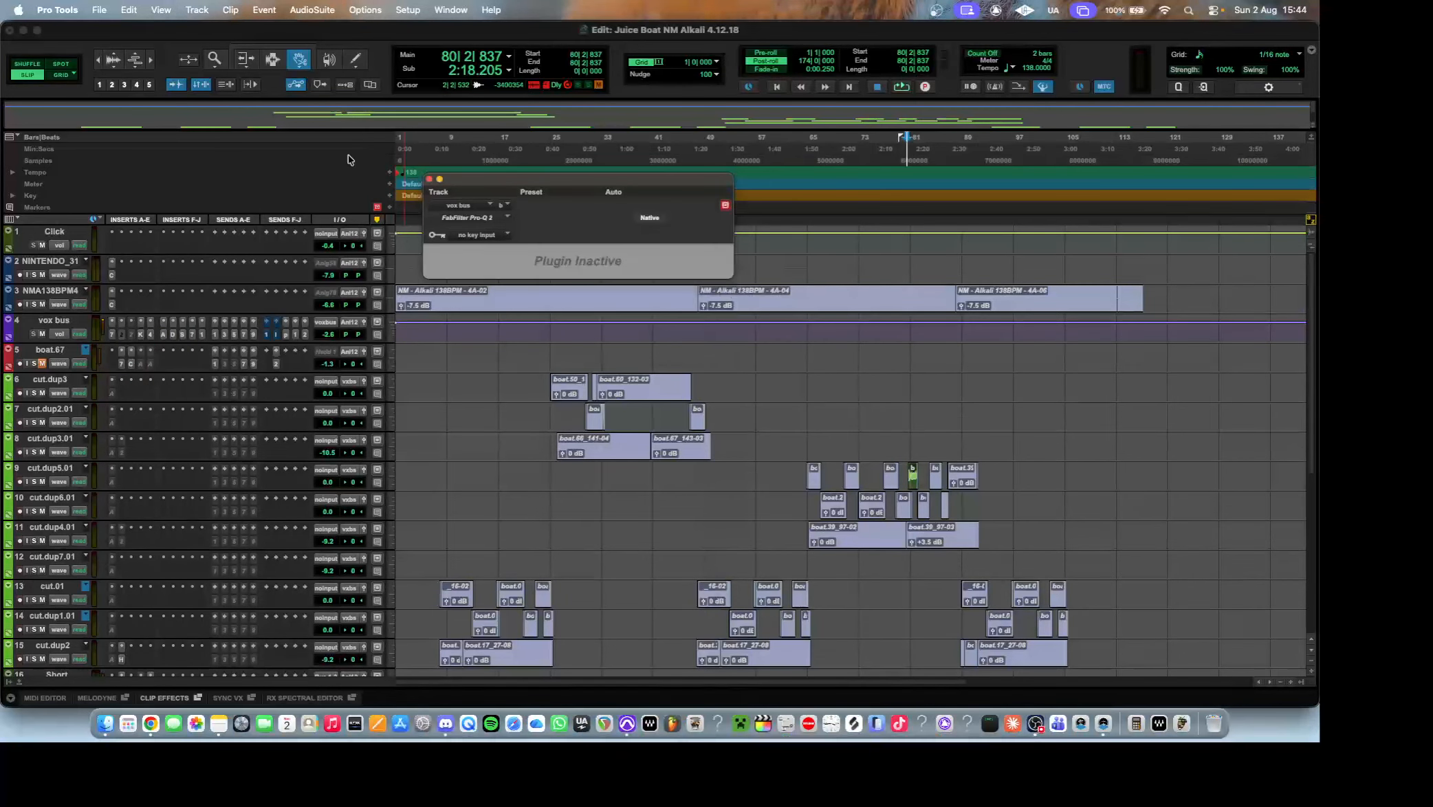
click(429, 179)
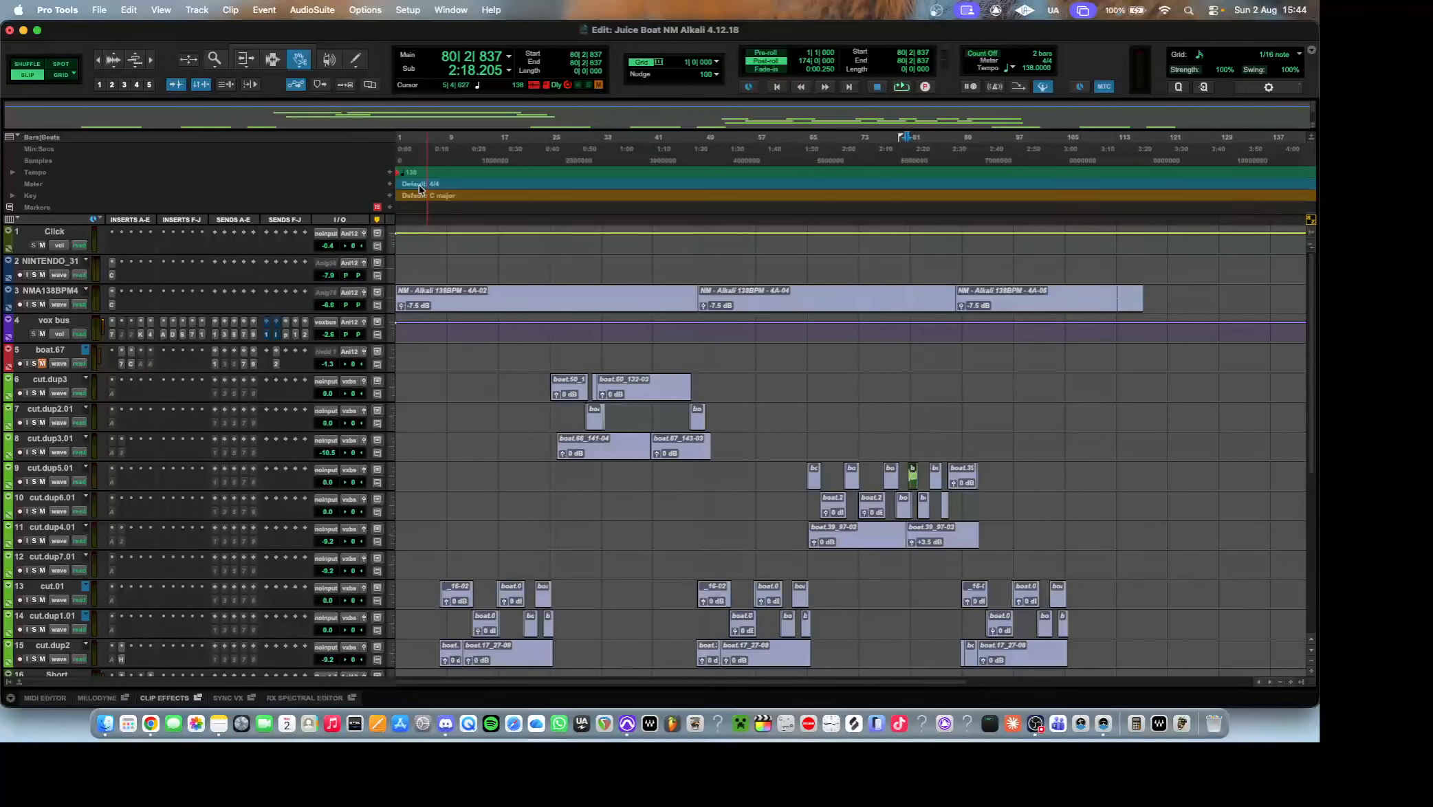
Open the Kramer PIE compressor on the vox bus and move its window up so all its controls can be examined.
click(139, 334)
drag(537, 181, 574, 136)
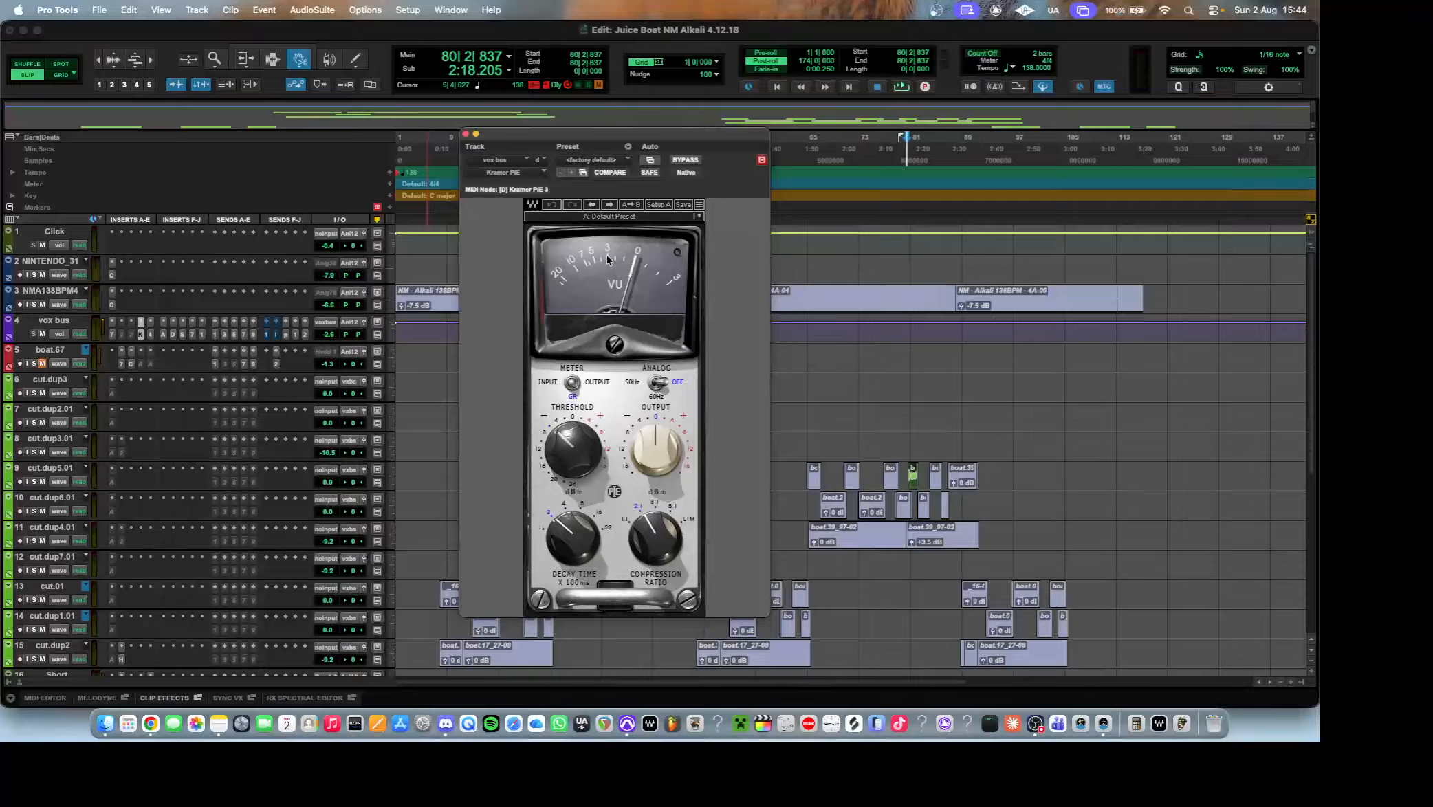
Place the playback start at bar 81 and audition the vocal through the Kramer PIE compressor.
click(909, 220)
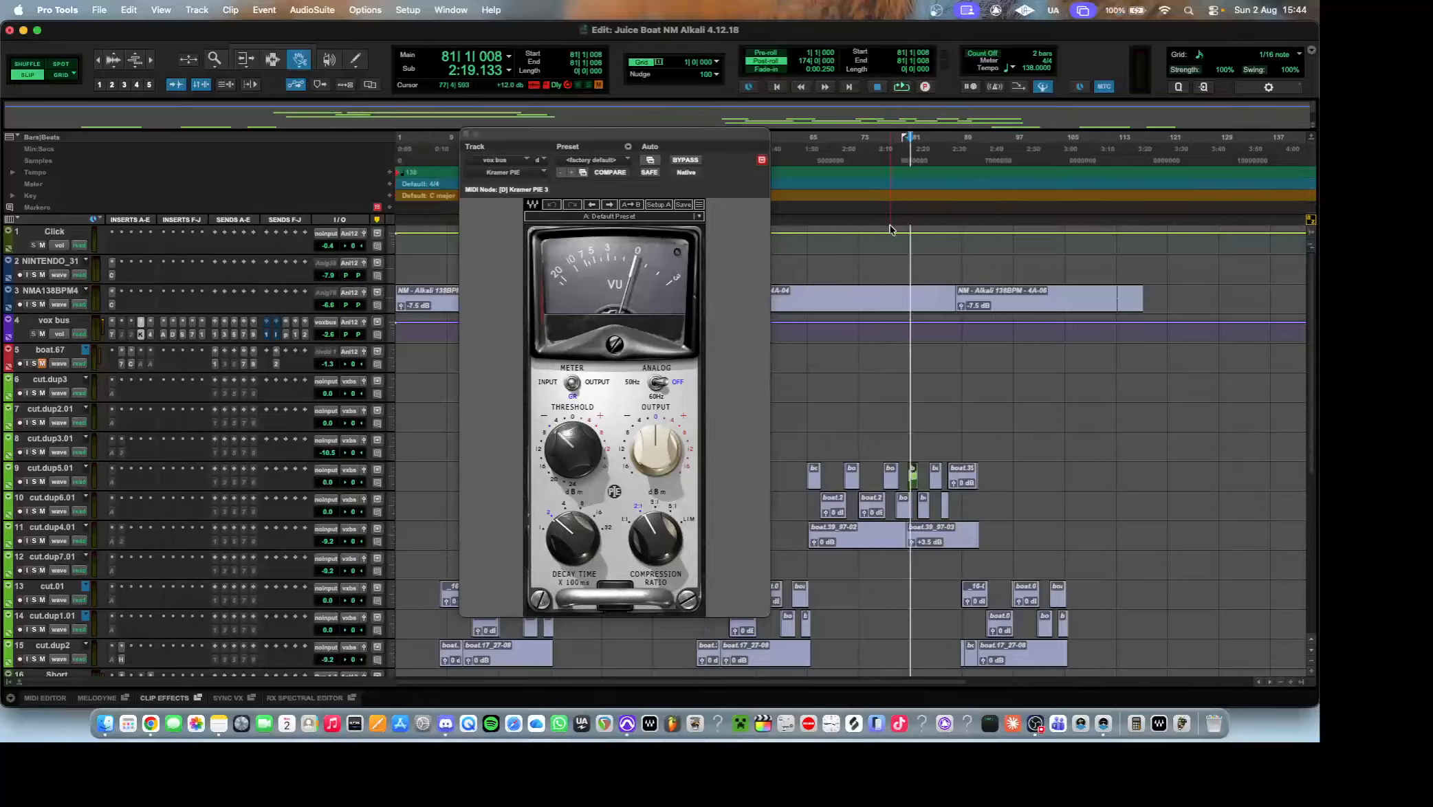
key(space)
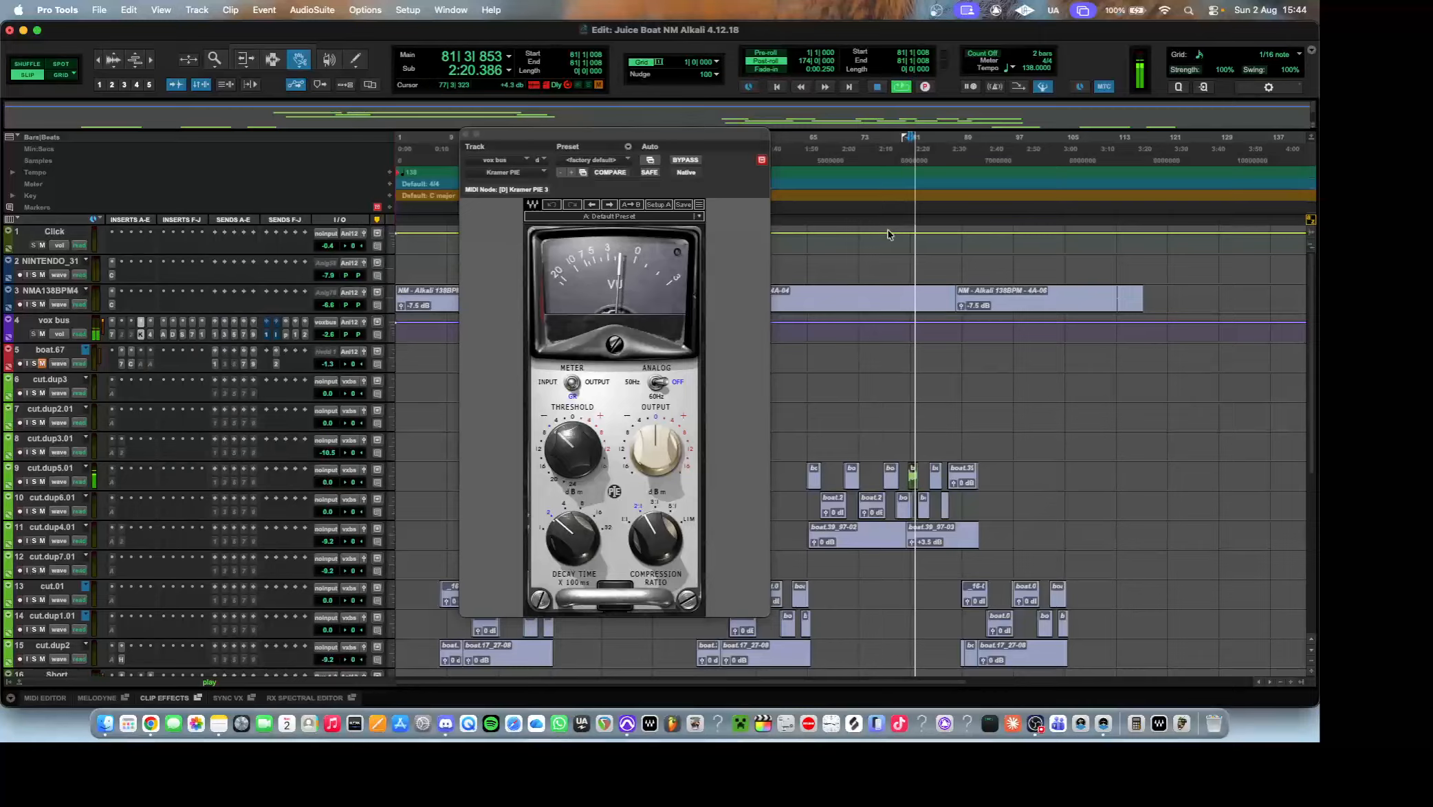
key(space)
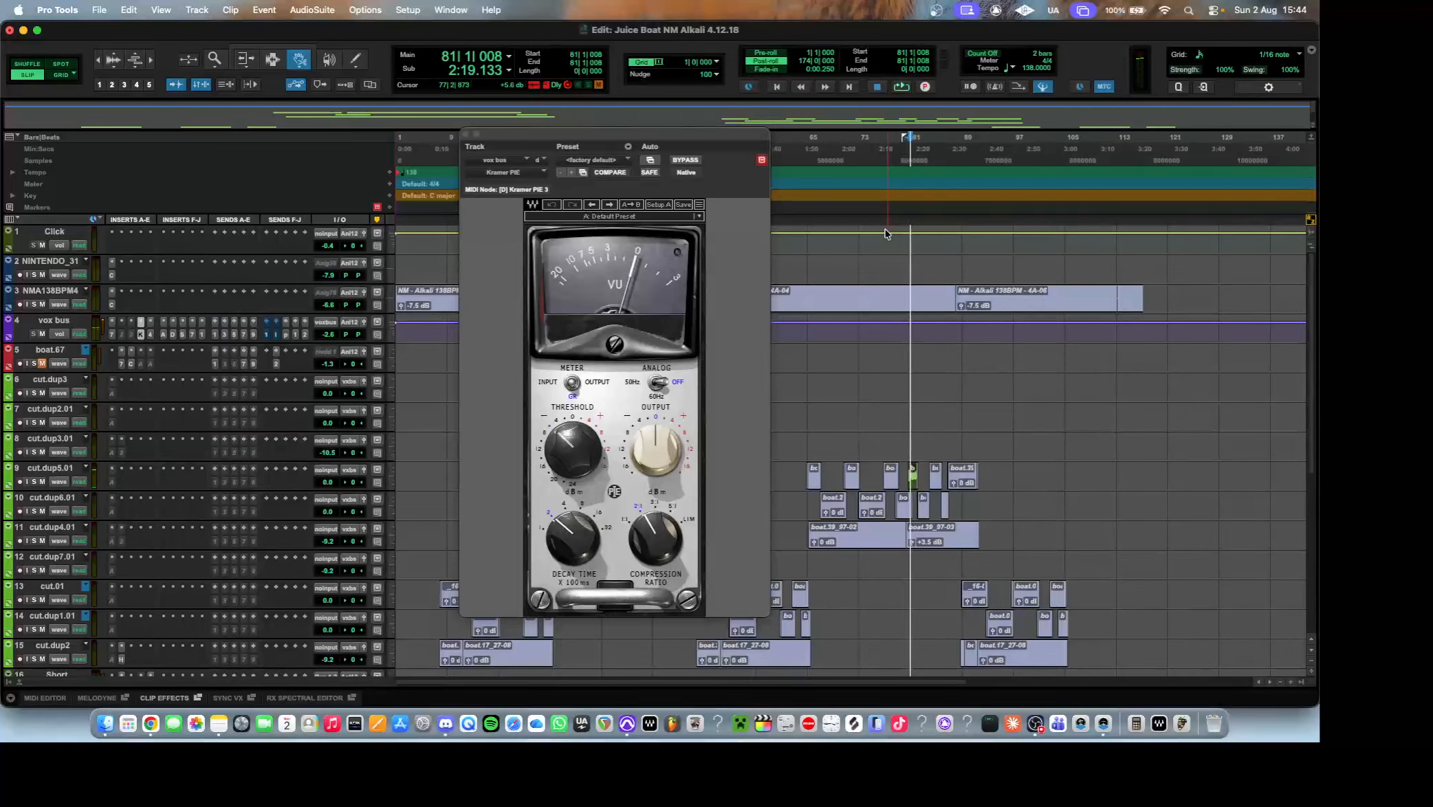
Open the C4 multiband processor on the vox bus, move its window aside and browse its presets without loading another one.
click(151, 335)
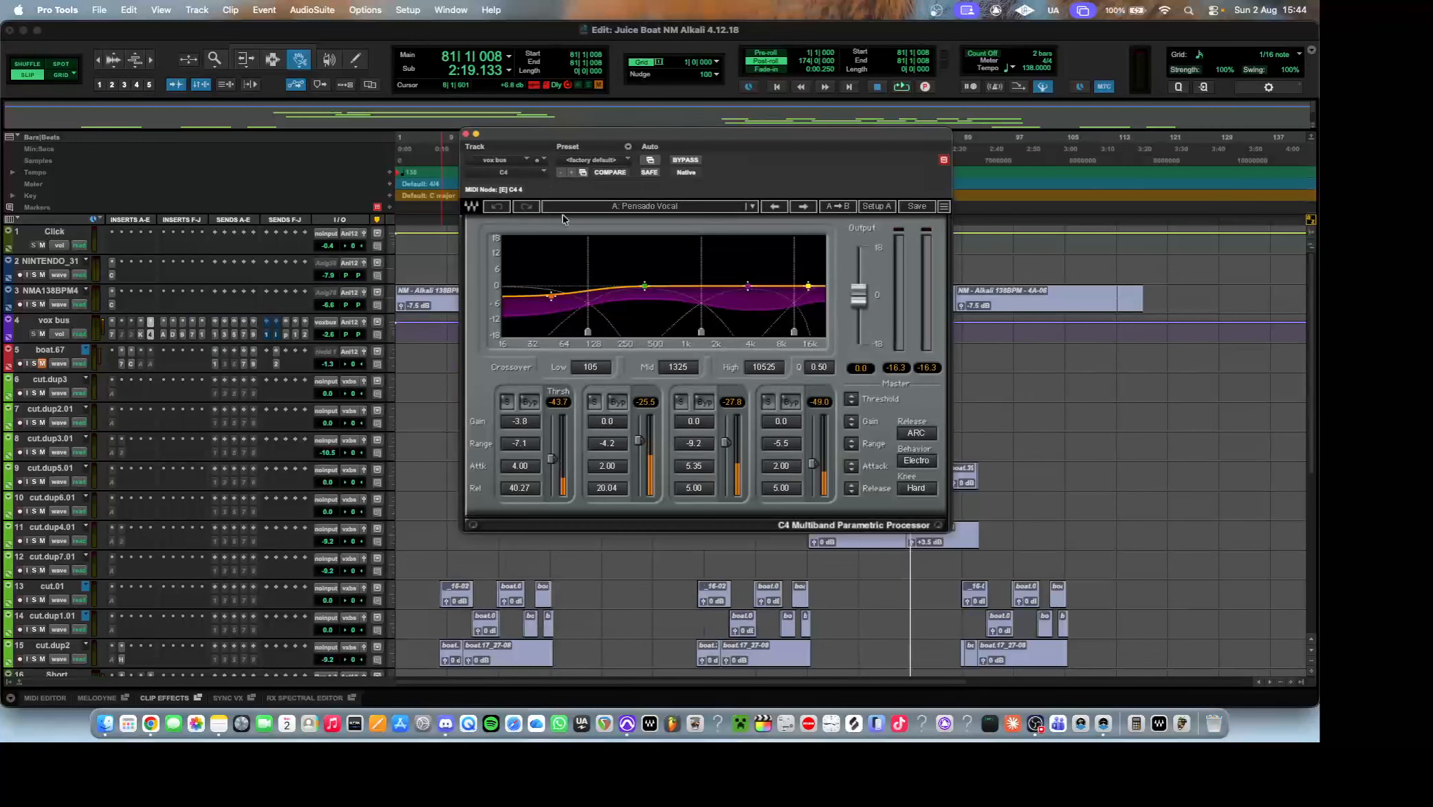
drag(587, 143, 462, 150)
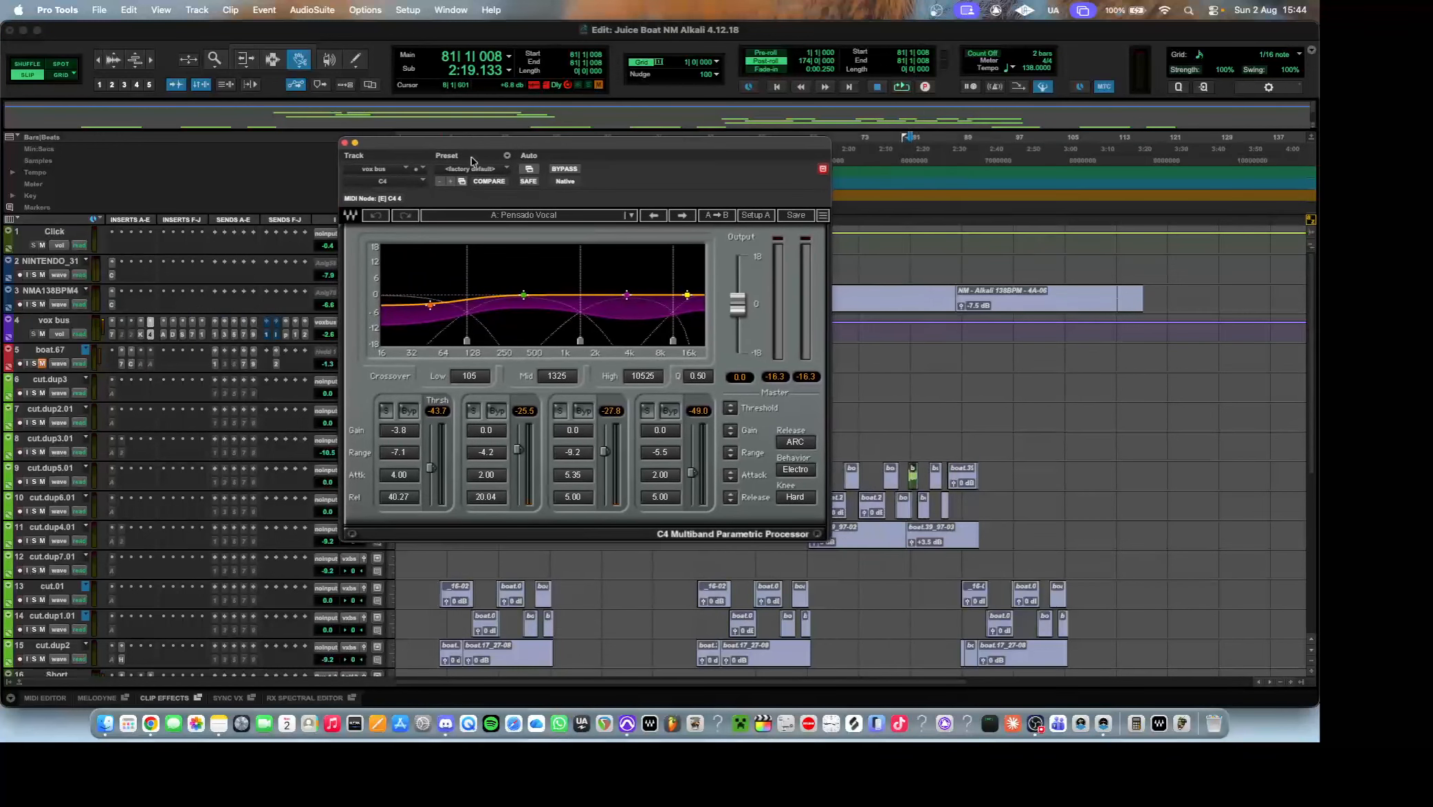
click(540, 215)
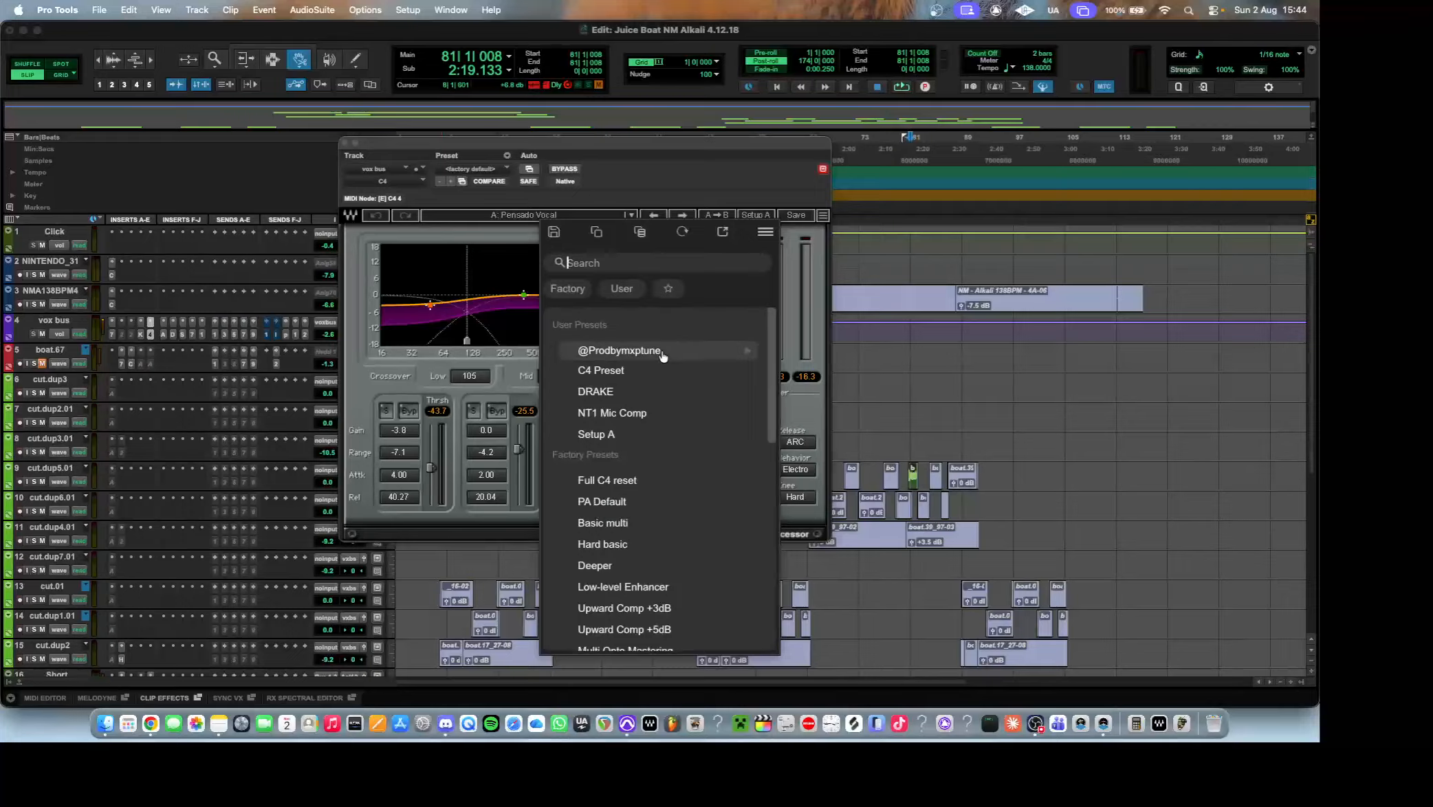
scroll(662, 420, down, 10)
scroll(661, 419, up, 5)
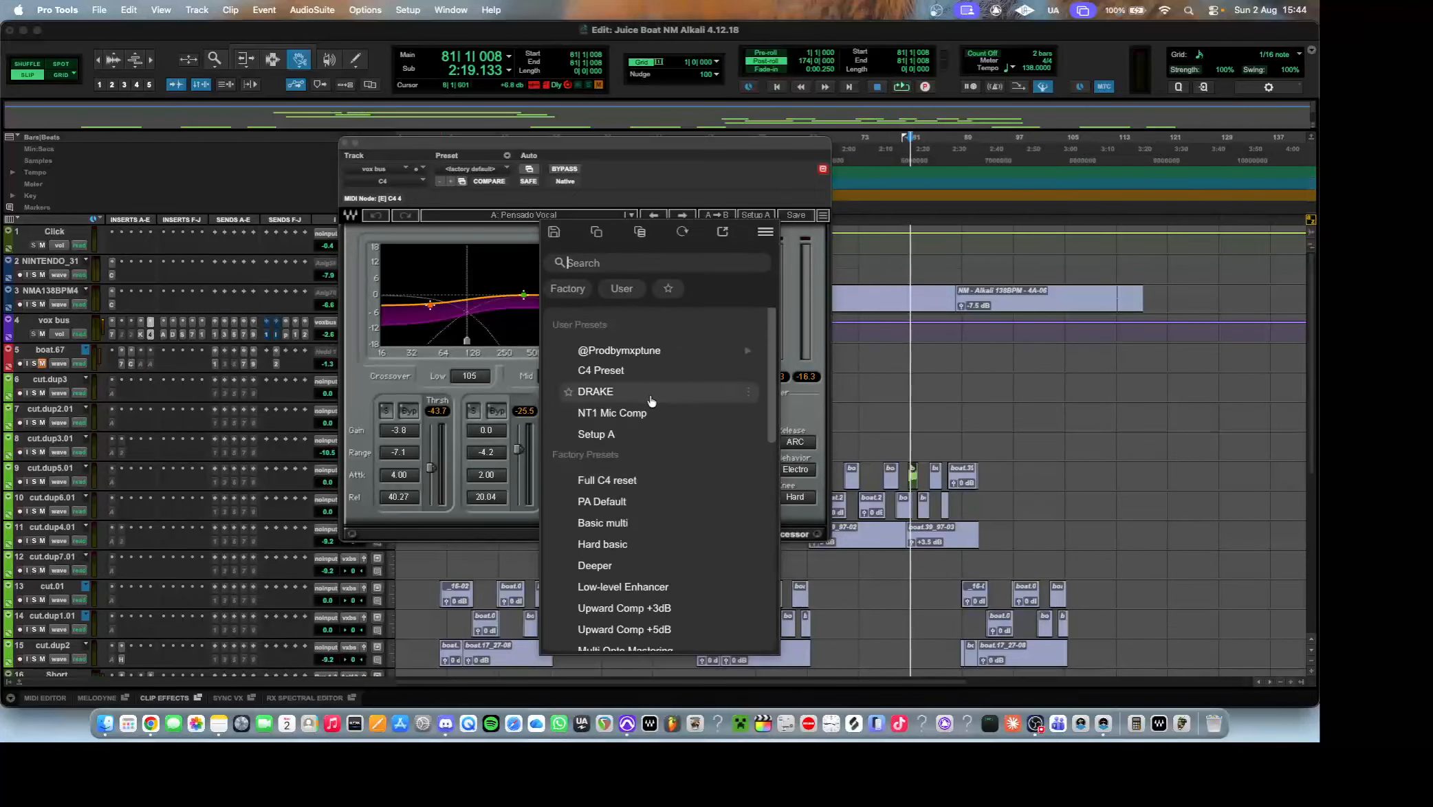
scroll(650, 406, down, 5)
click(522, 218)
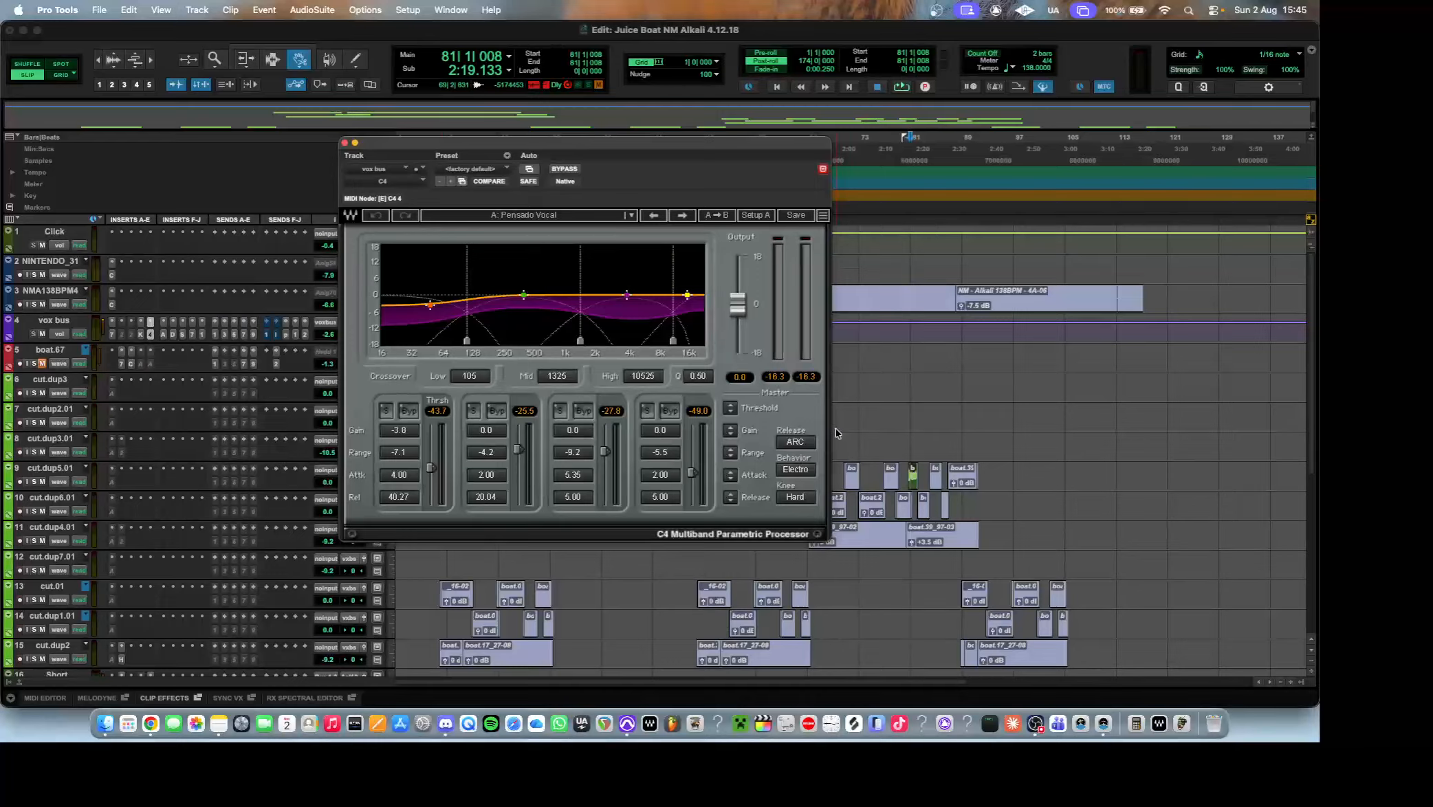
Audition the vocal from bar 81 with the C4 active and bypassed, leaving it active.
key(space)
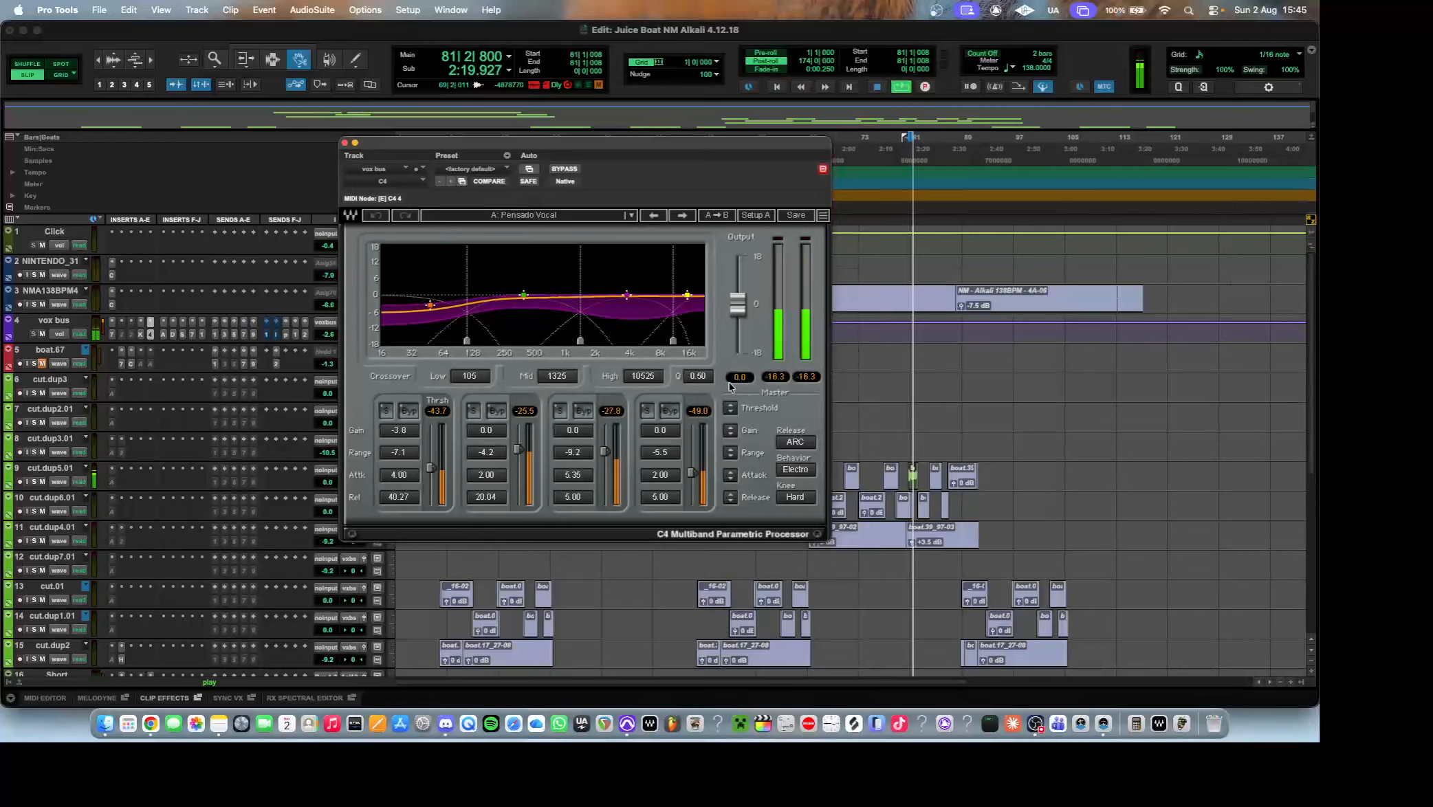
click(575, 170)
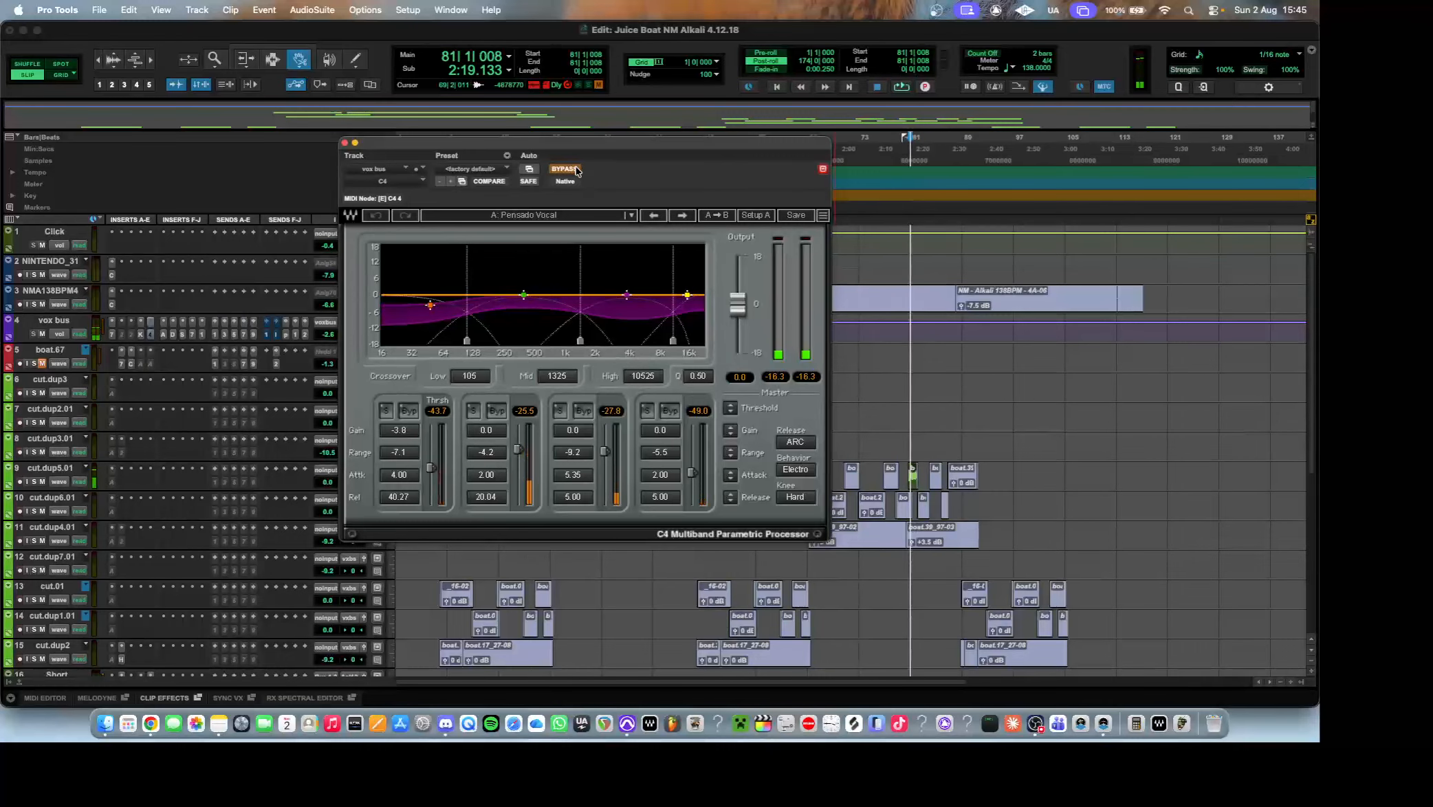
click(575, 170)
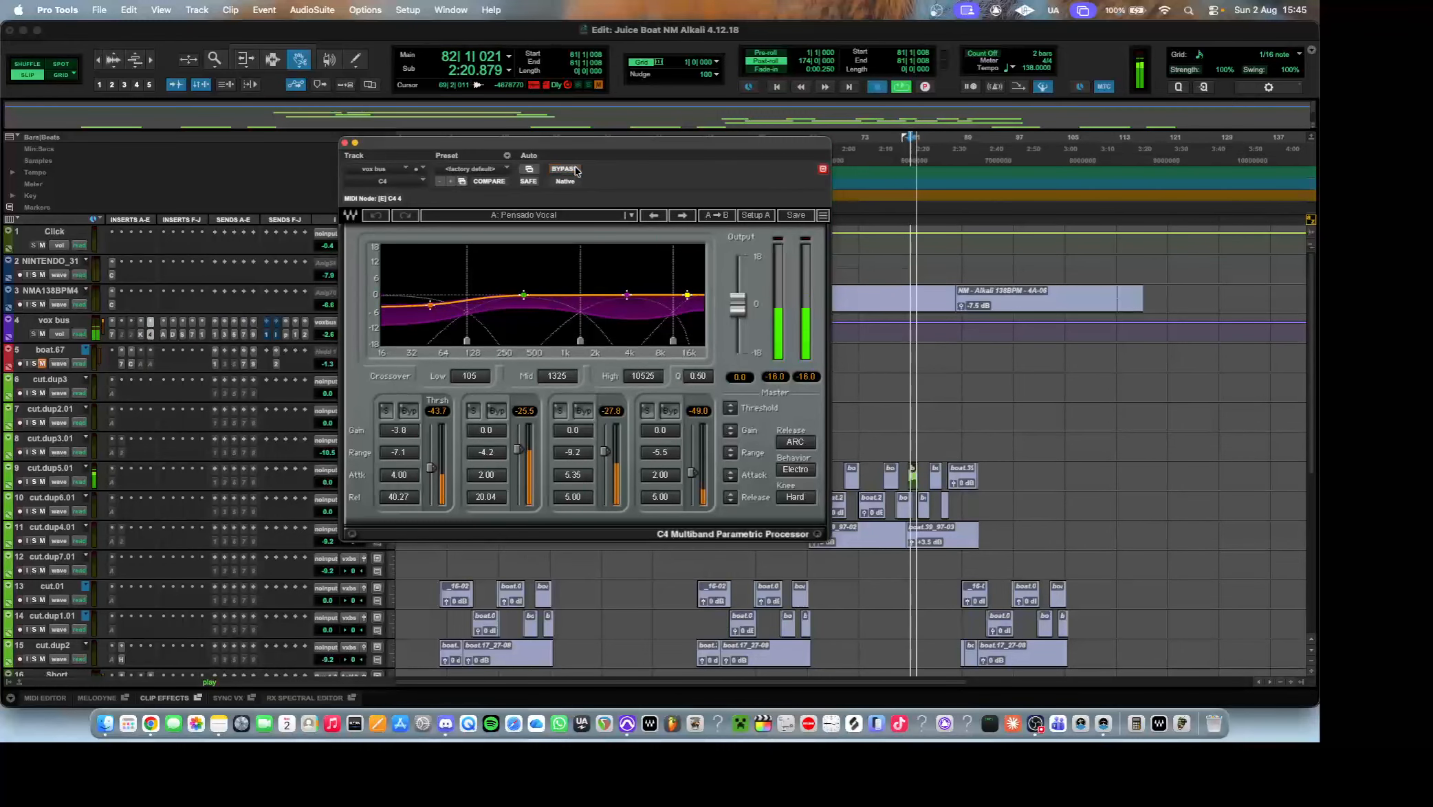
key(space)
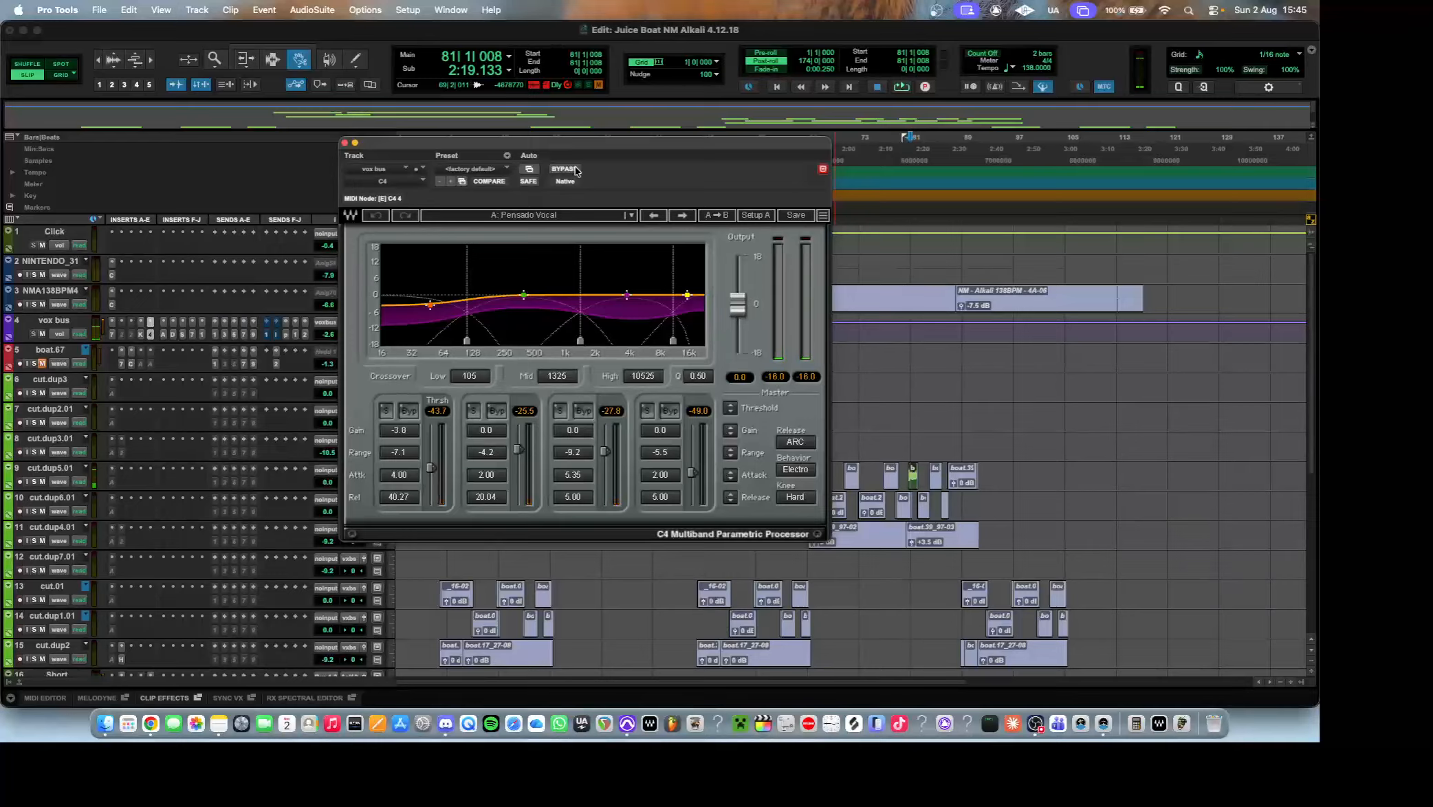
Review the vox bus inserts again, from the EQ3 7-Band through the Kramer PIE and C4 to the Aphex Vintage Exciter.
click(163, 336)
click(163, 336)
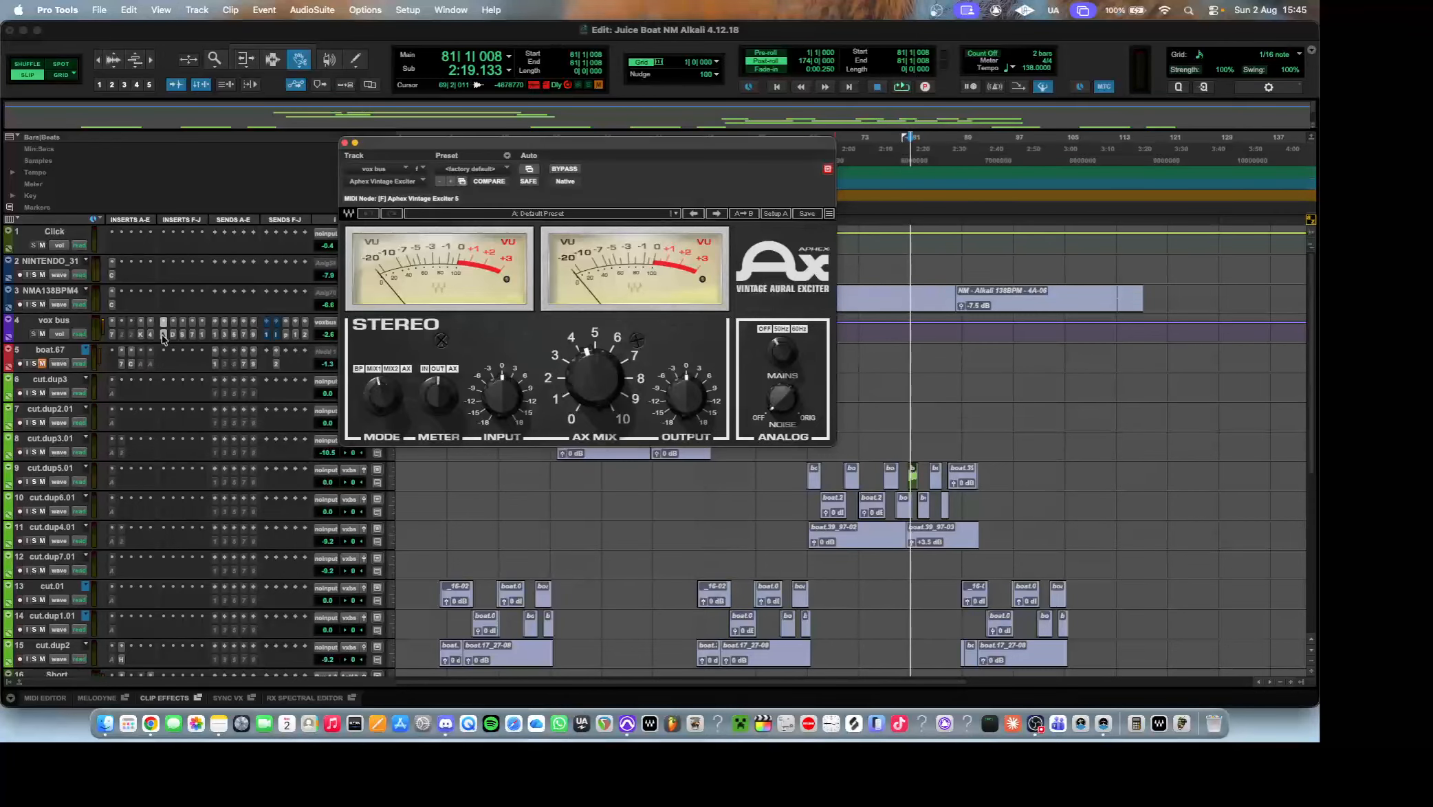
click(150, 334)
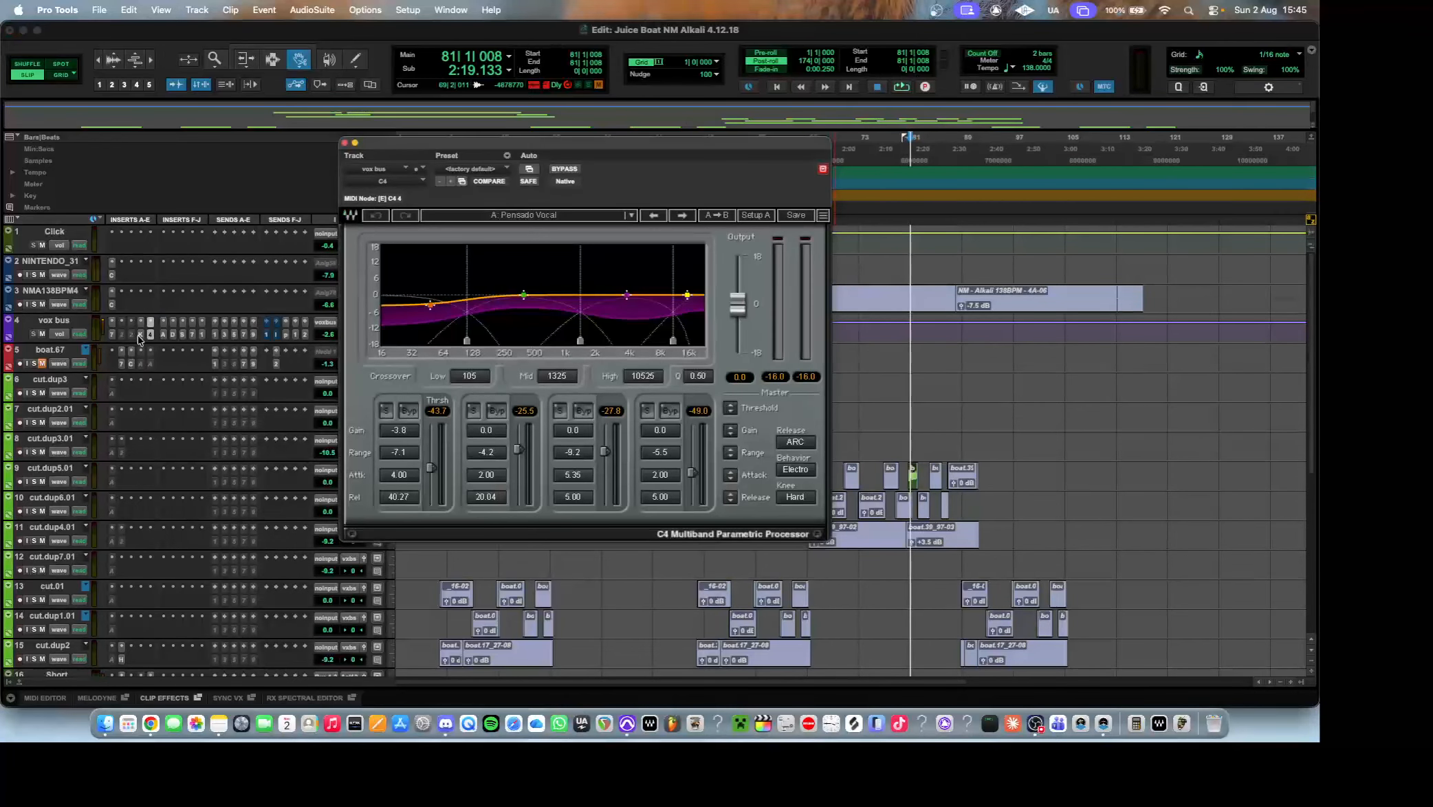
click(140, 335)
click(110, 336)
click(121, 337)
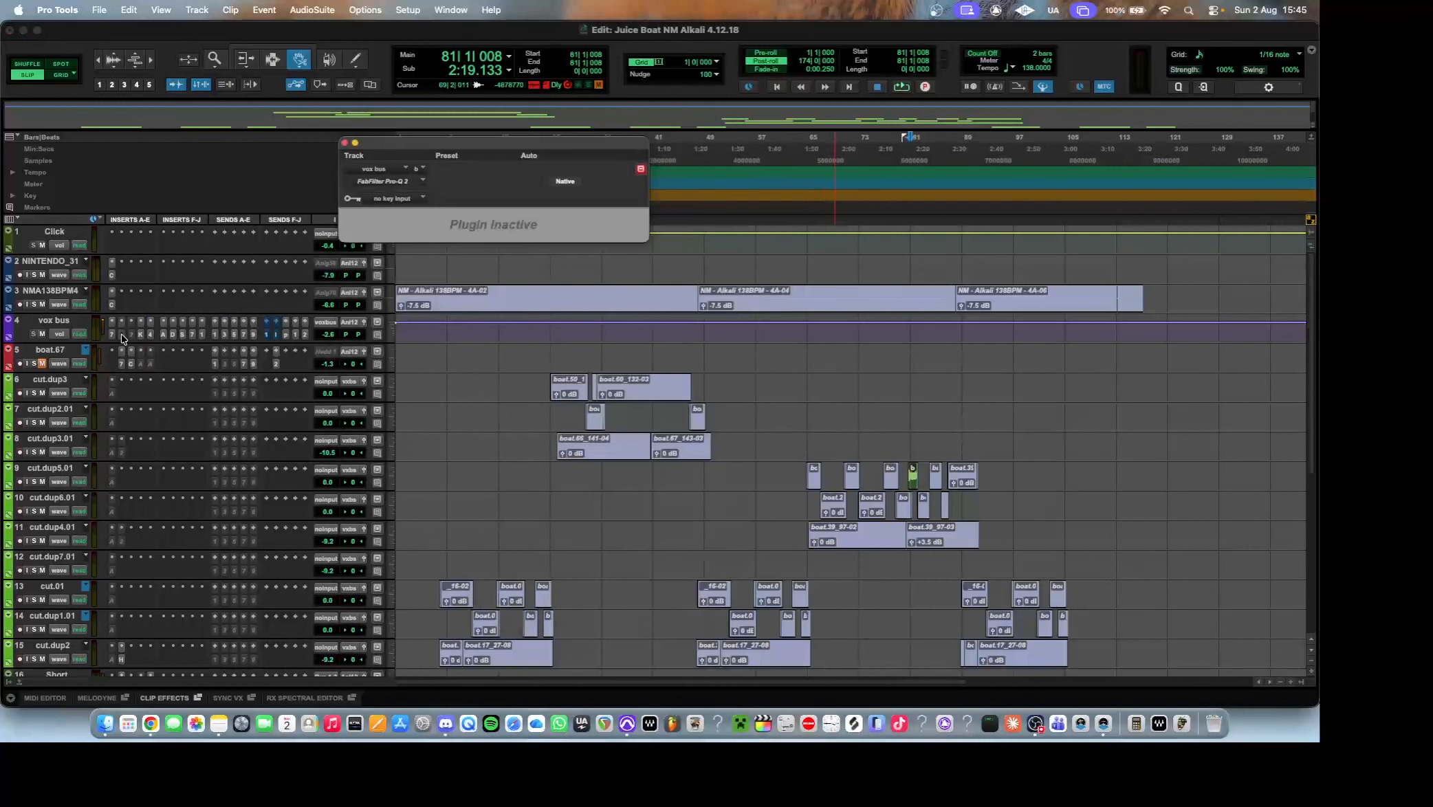
click(130, 335)
click(149, 336)
click(163, 333)
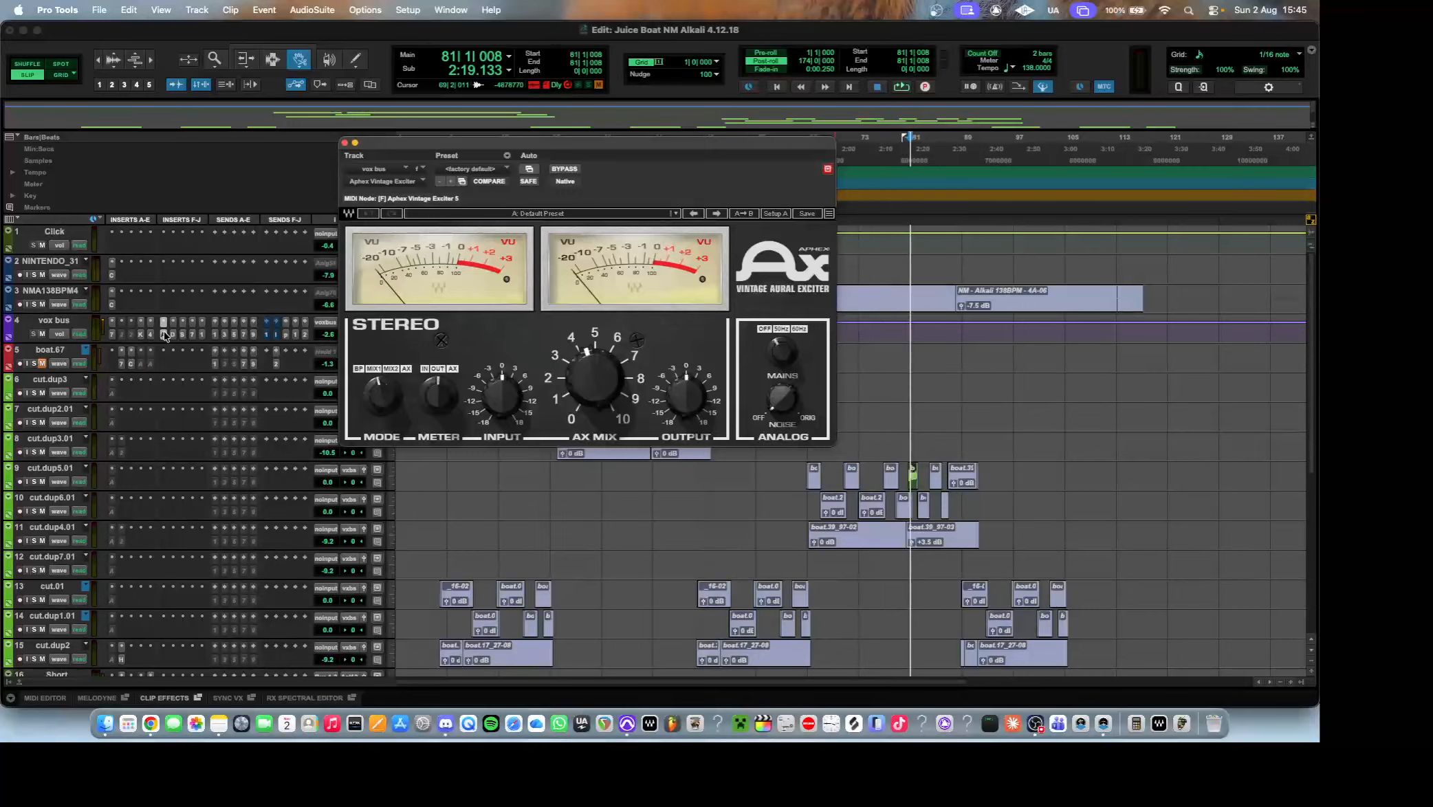
Examine the Aphex Vintage Exciter settings on the vox bus, followed by those of the DeEsser.
click(165, 336)
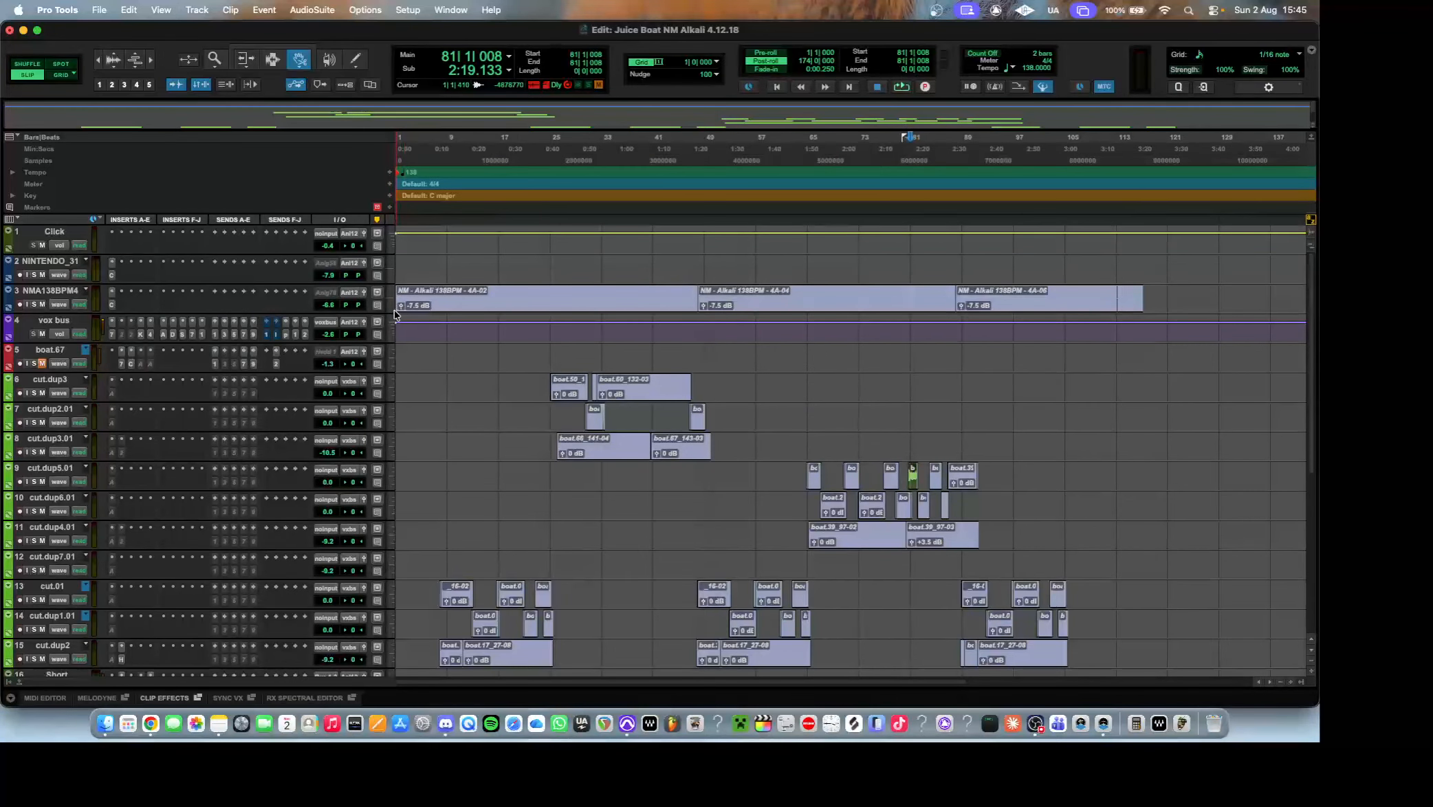
click(166, 336)
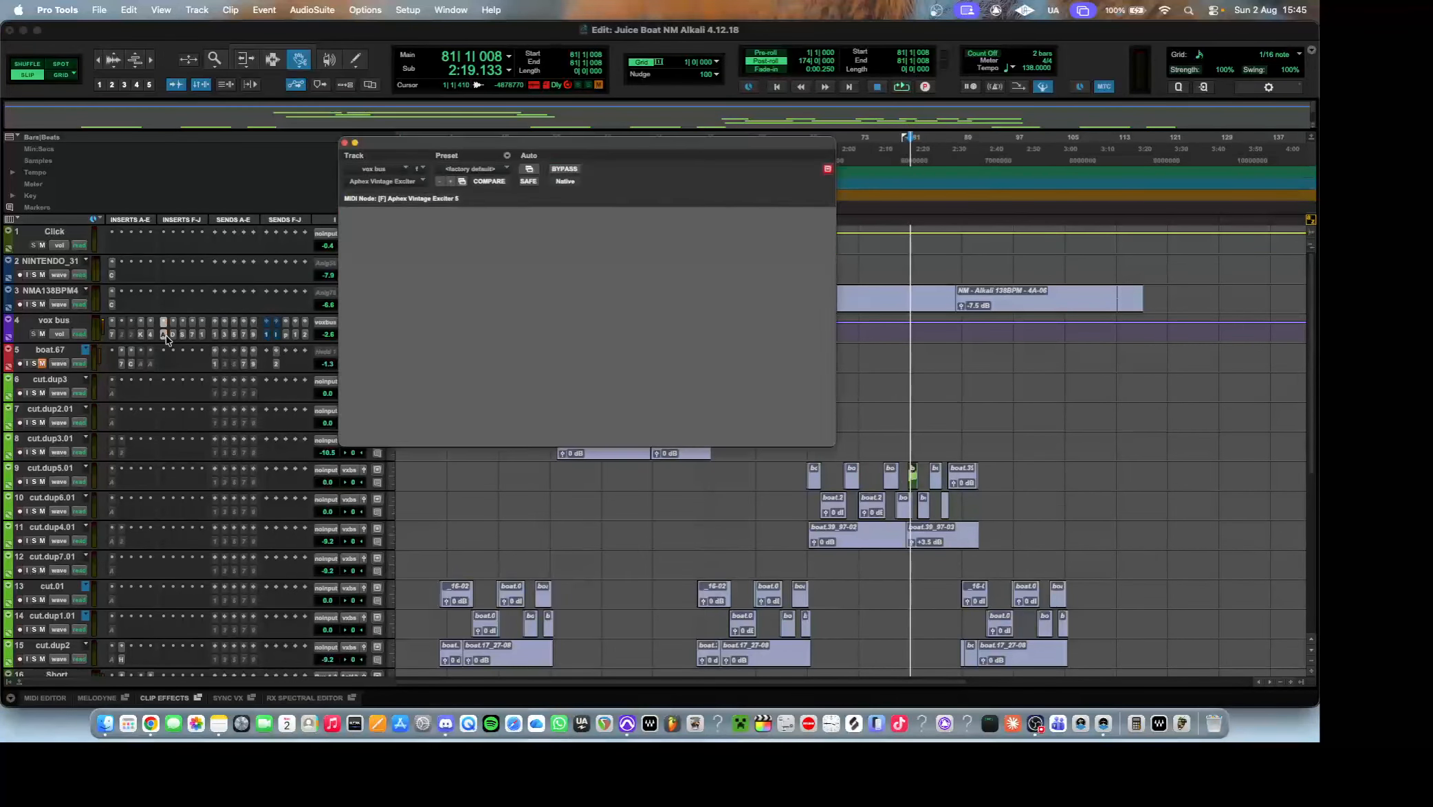
click(173, 335)
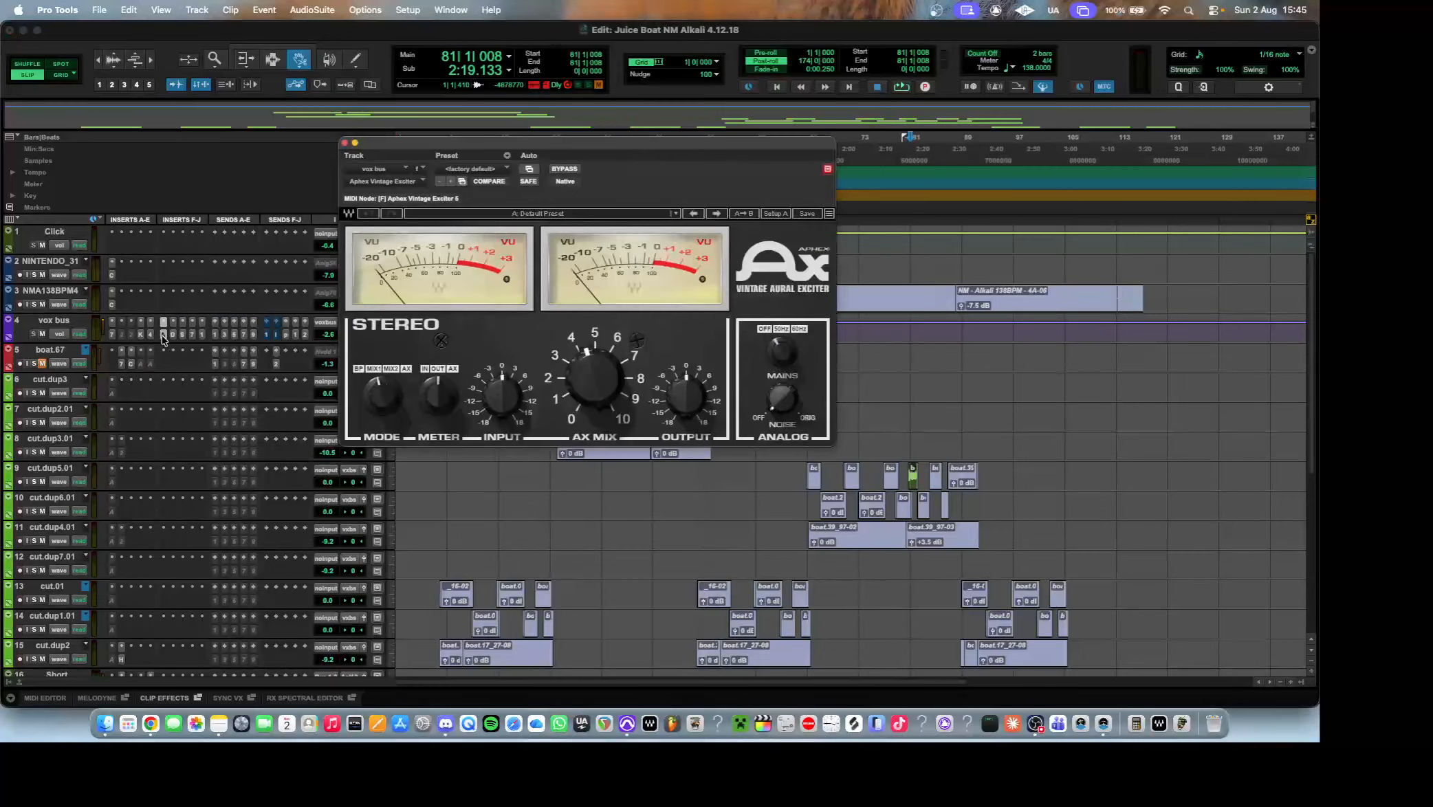
click(163, 335)
click(174, 335)
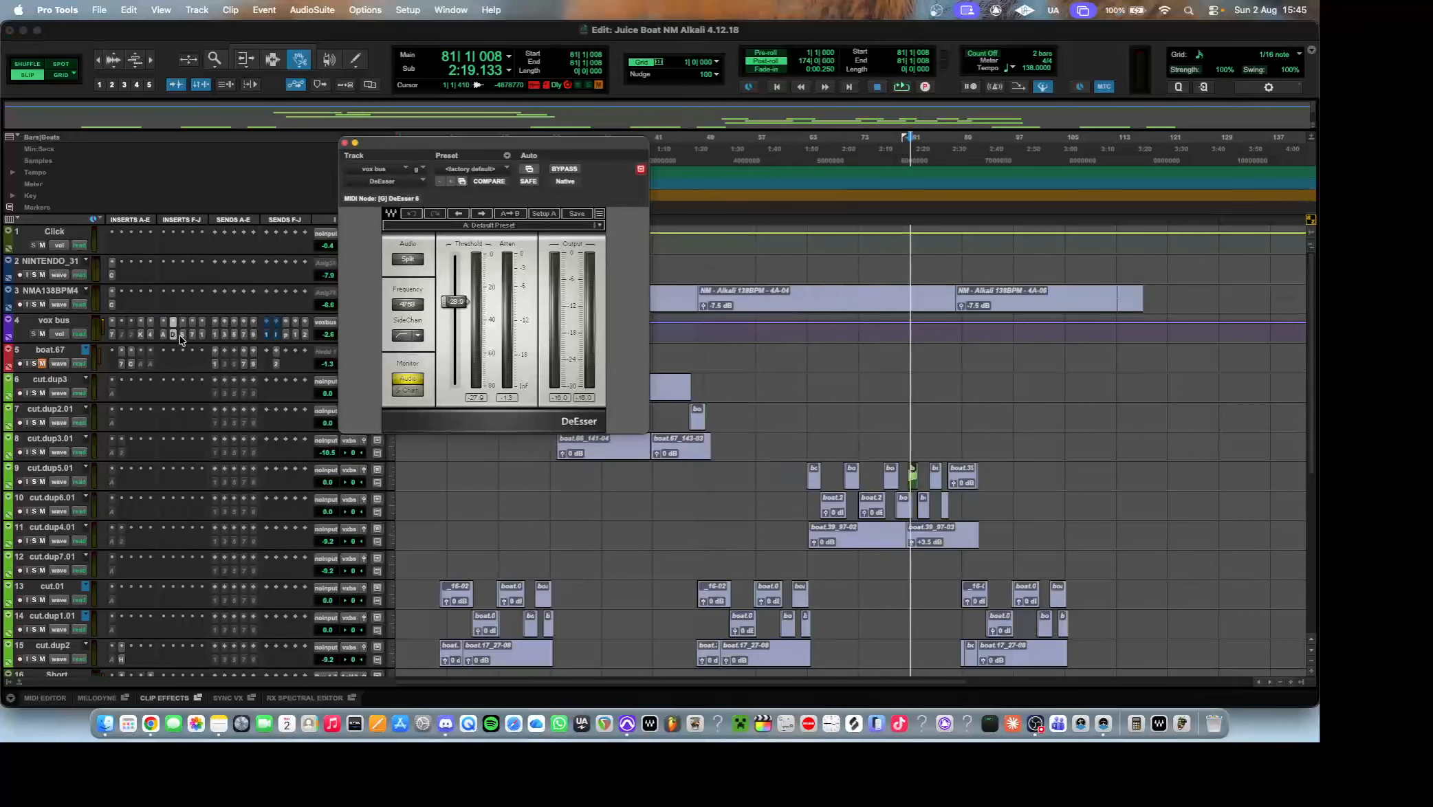
Open the SSLChannel on the vox bus, move its window fully into view and inspect its preset list, keeping the Lead Voc preset.
click(182, 336)
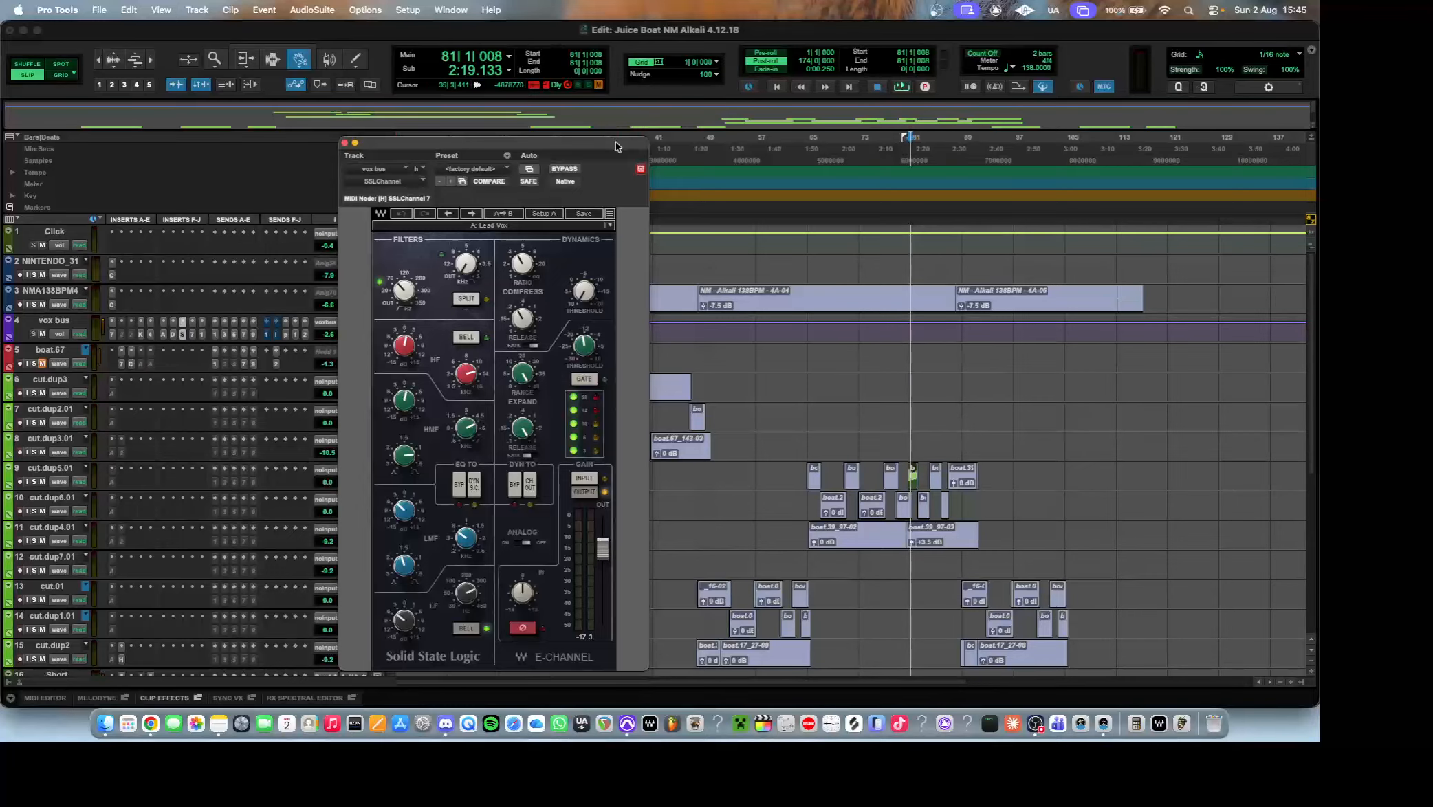
drag(616, 143, 715, 75)
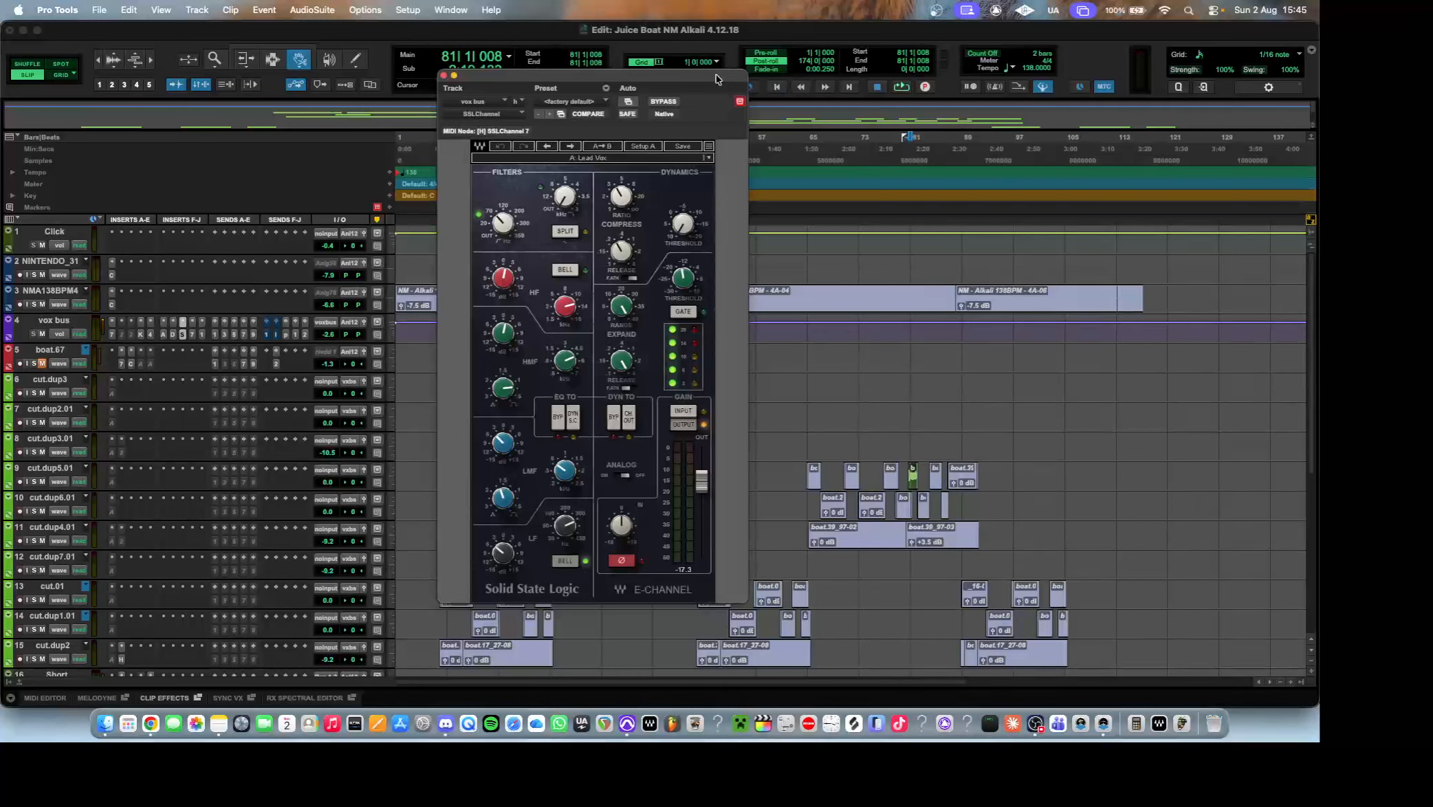
click(589, 160)
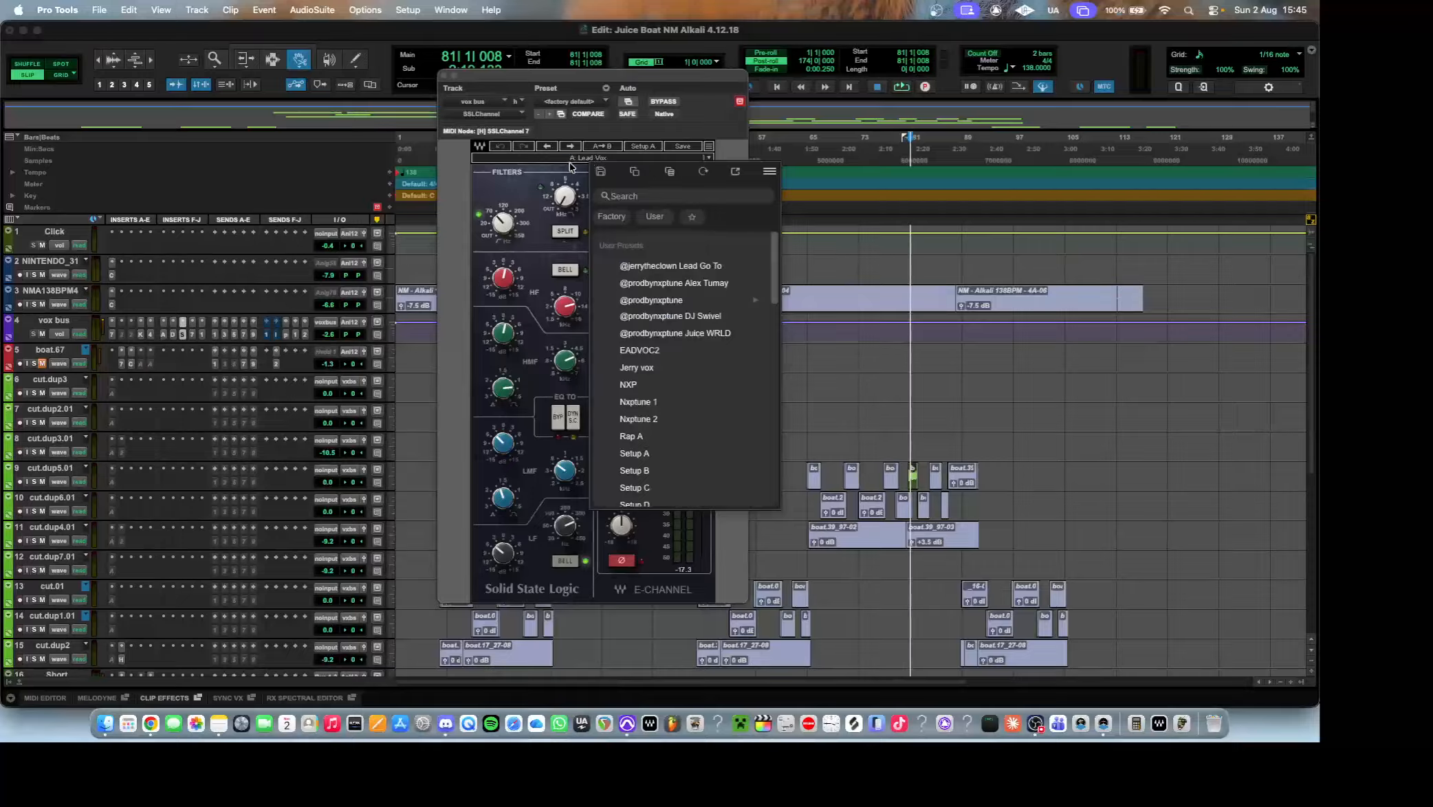
click(583, 162)
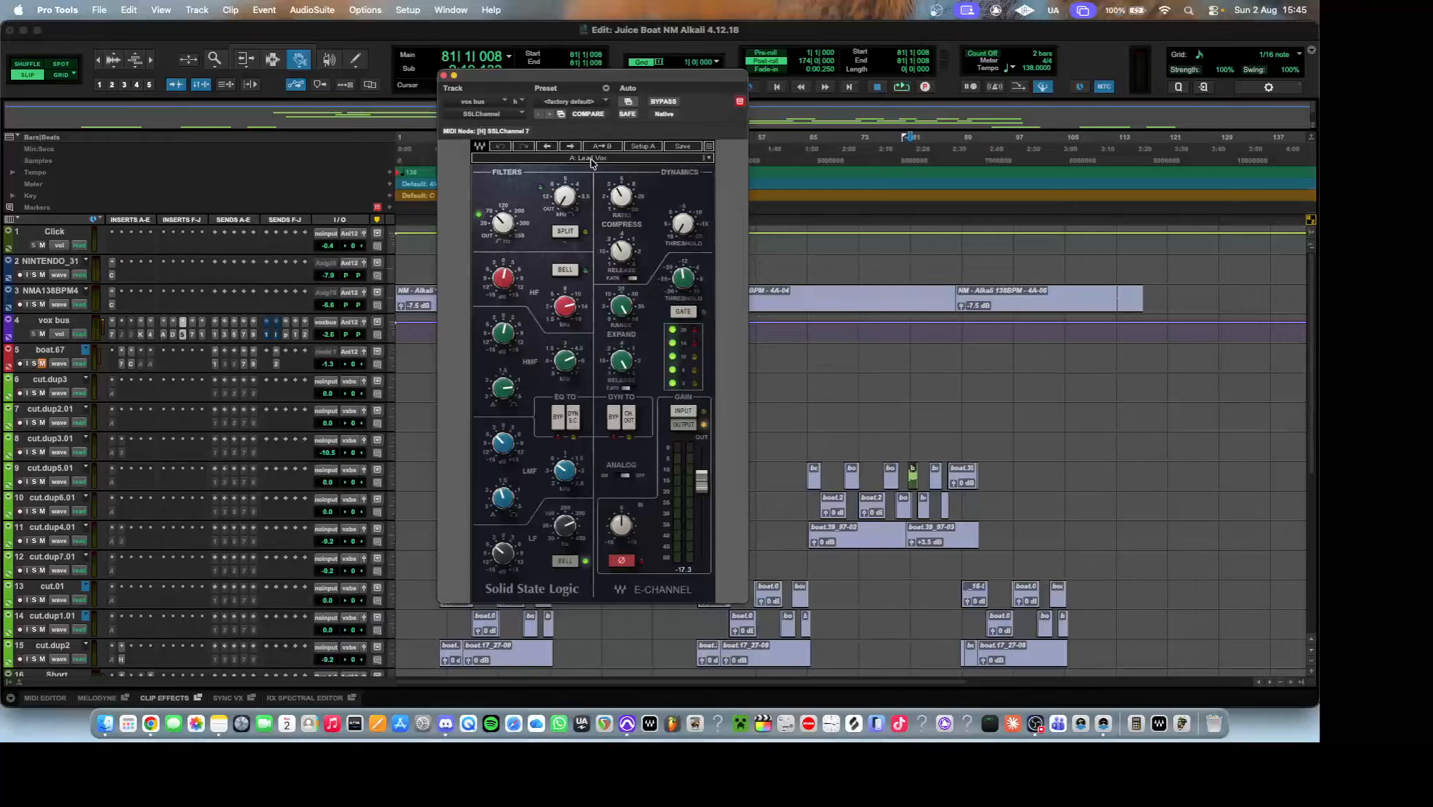
click(591, 160)
click(579, 165)
Examine the UAD UA 1176LN Rev E limiter on the vox bus, and open the S1 Imager that follows it.
click(192, 335)
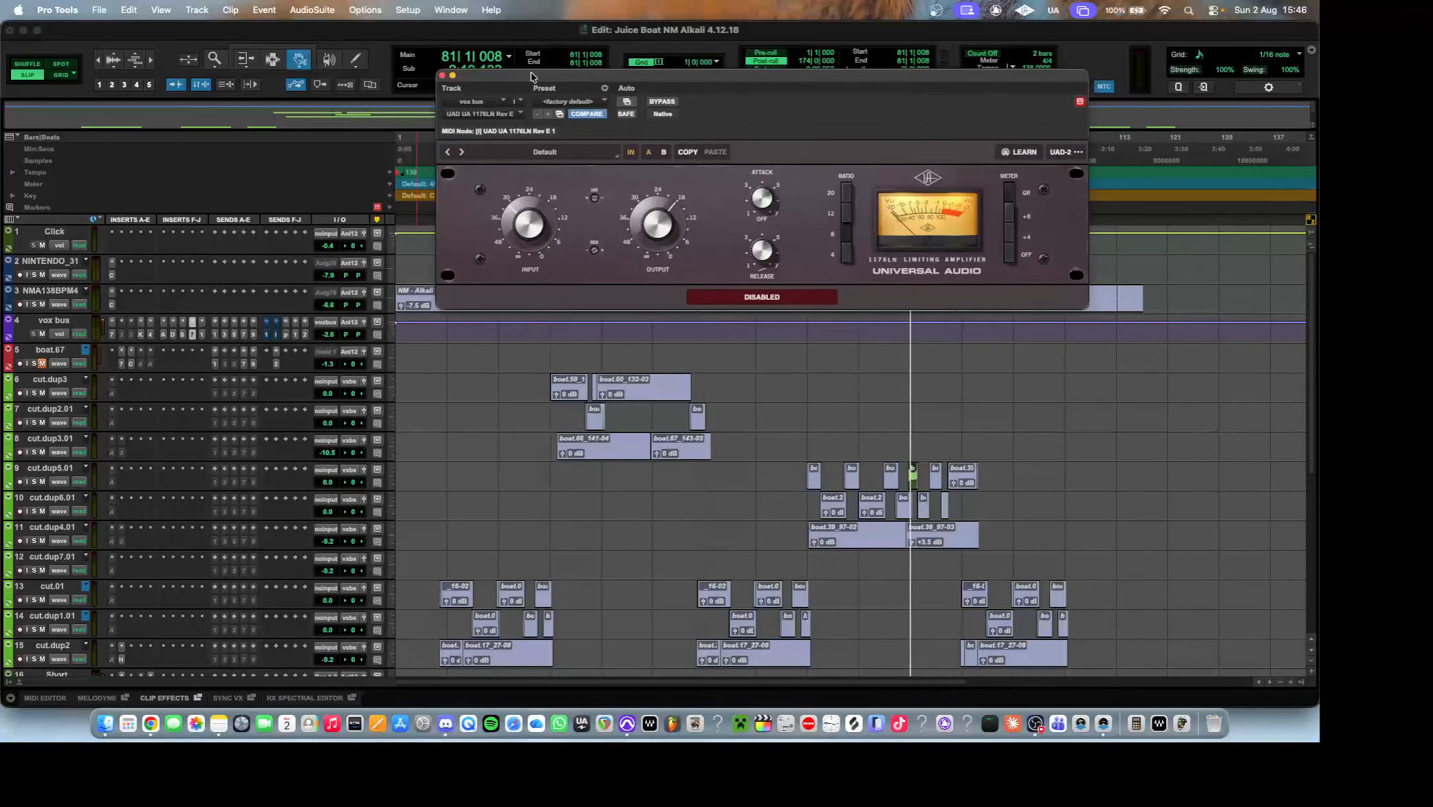
drag(531, 72, 395, 159)
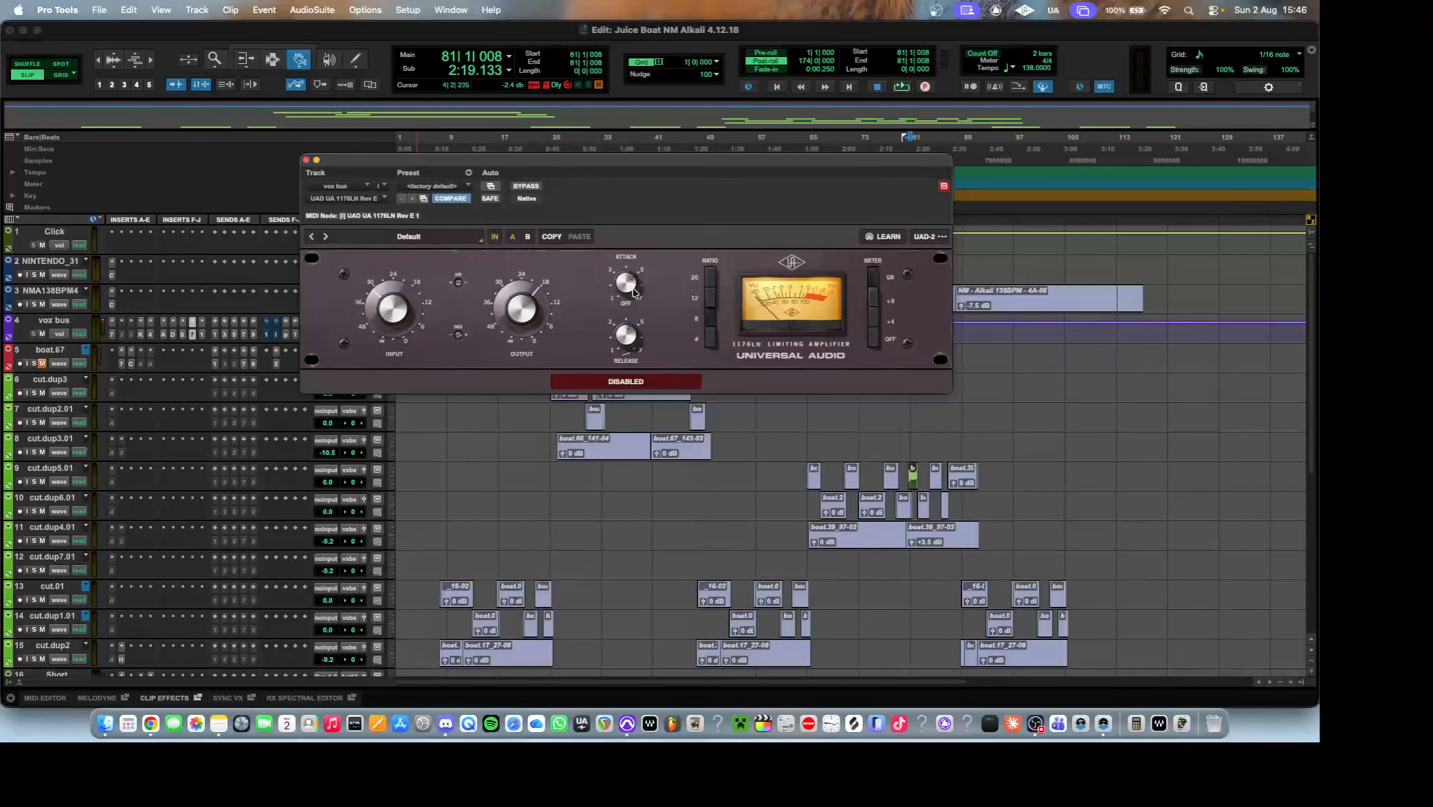
click(203, 335)
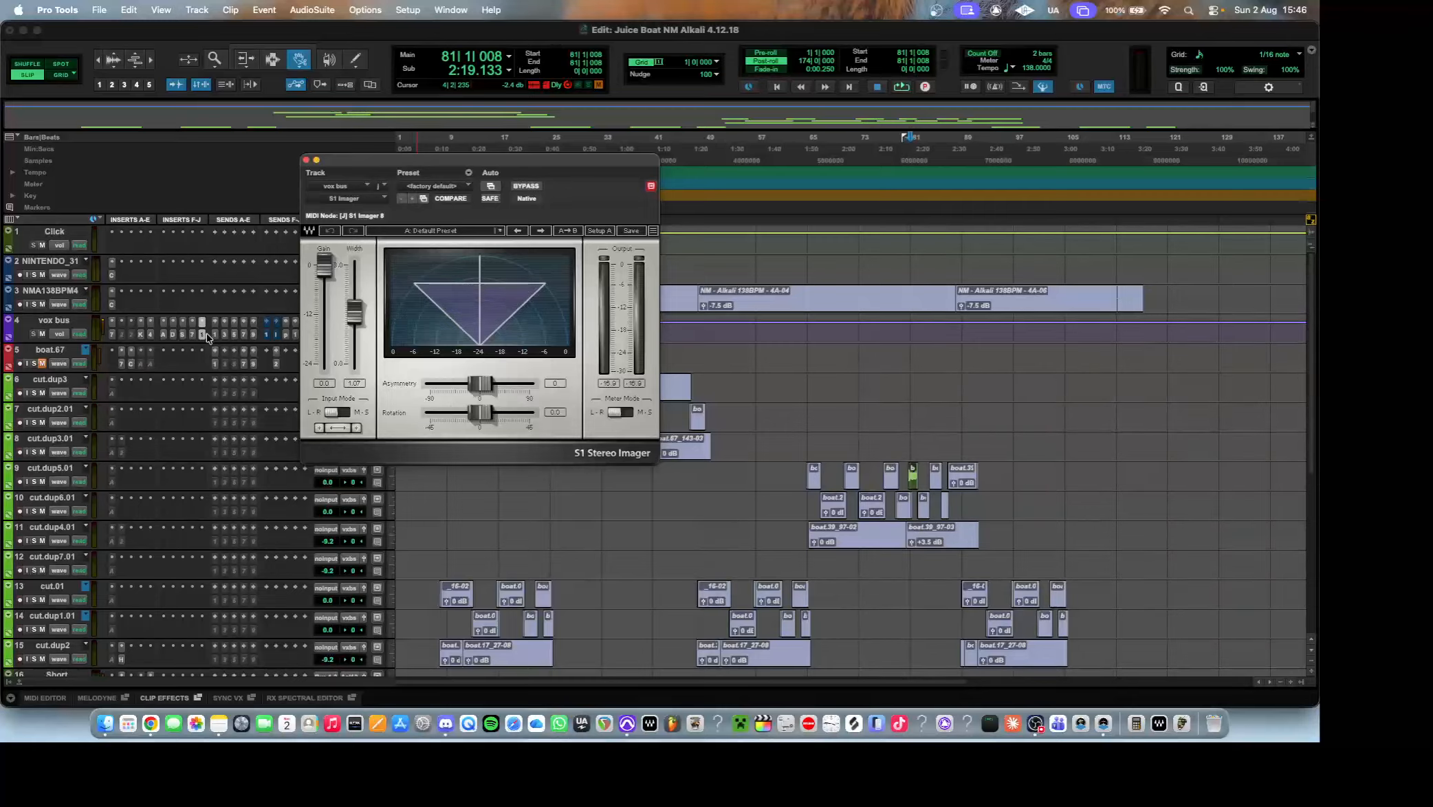
Audition the vocal from bar 81 with the S1 Imager bypassed and active, leaving it active.
click(541, 187)
key(space)
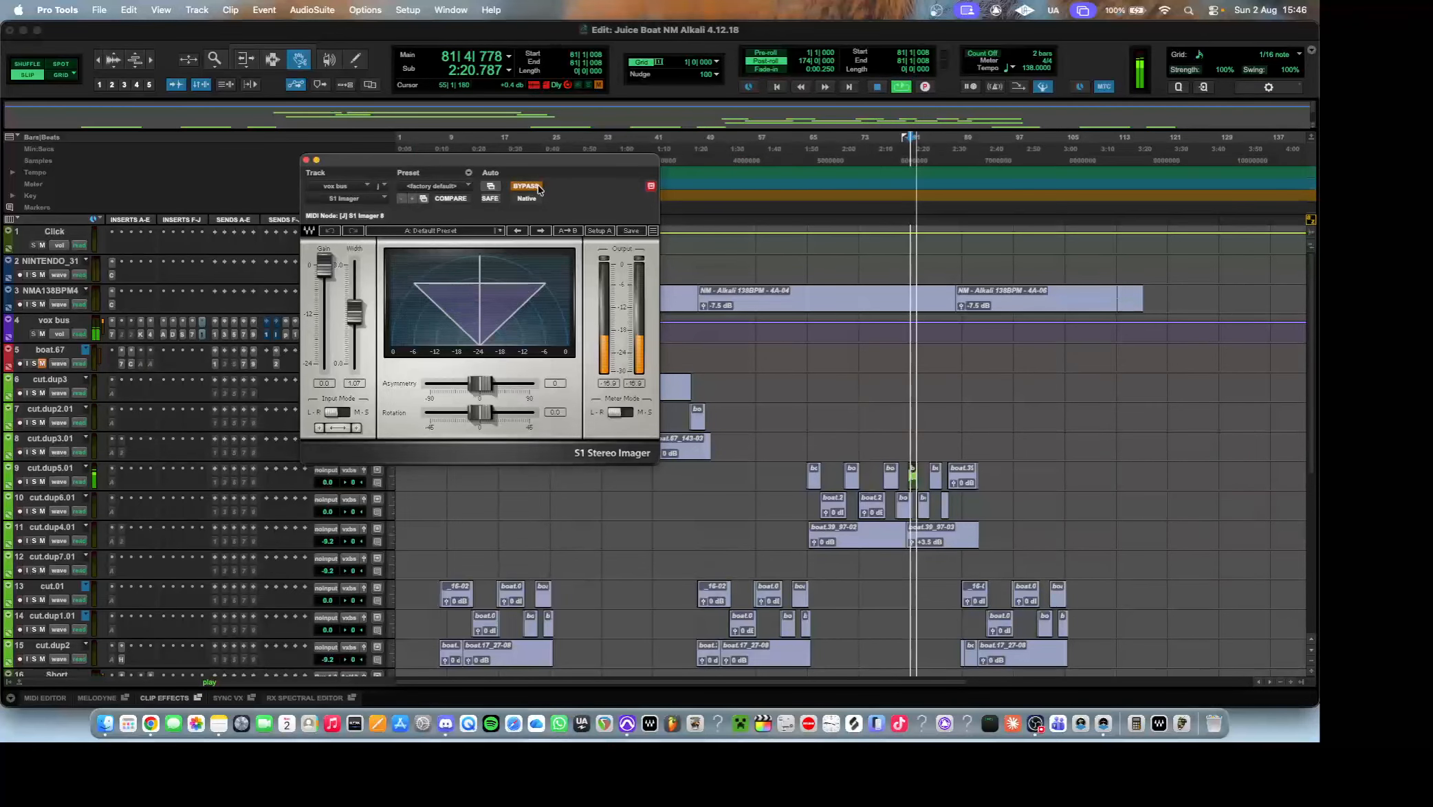
click(540, 186)
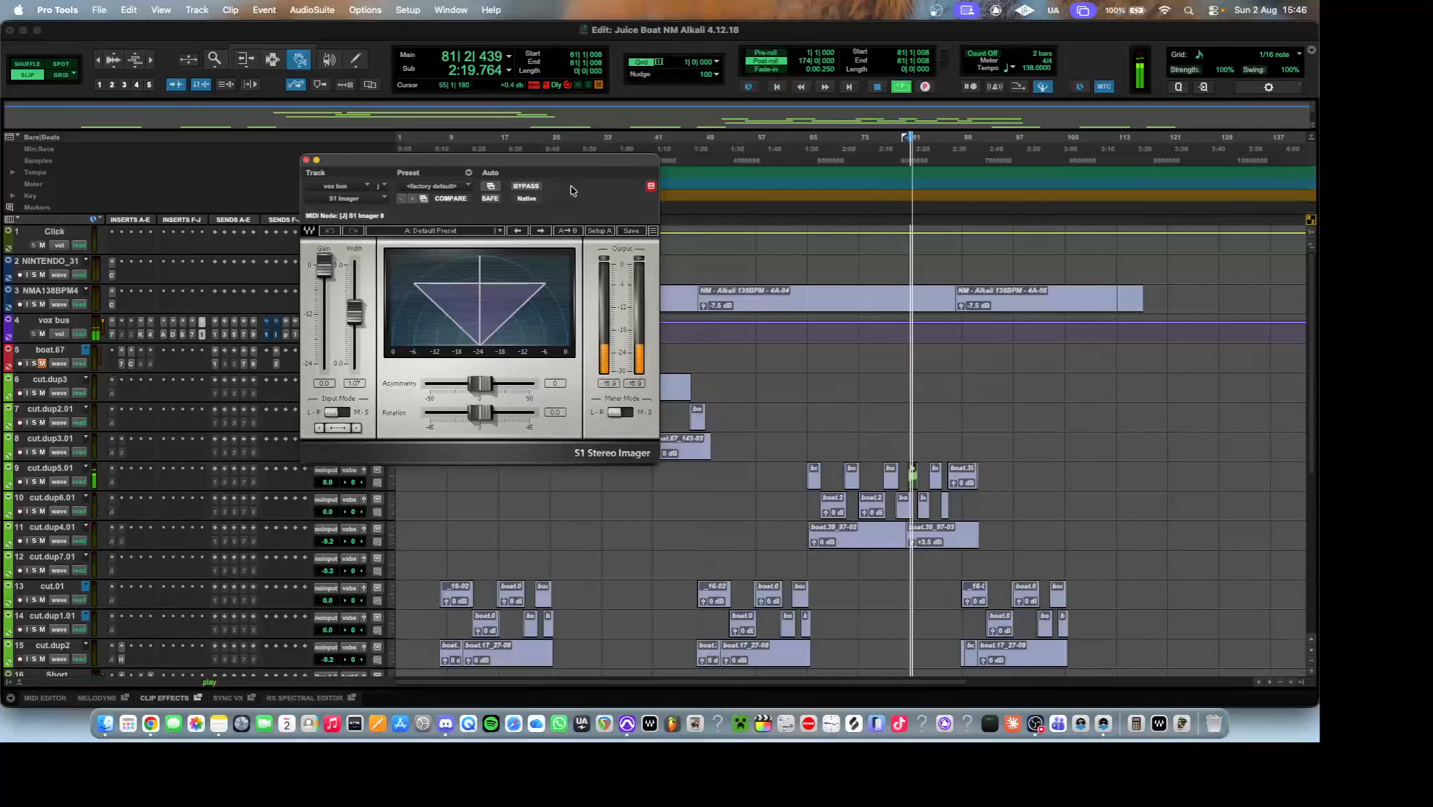
click(535, 186)
click(535, 185)
click(535, 186)
key(space)
key(space)
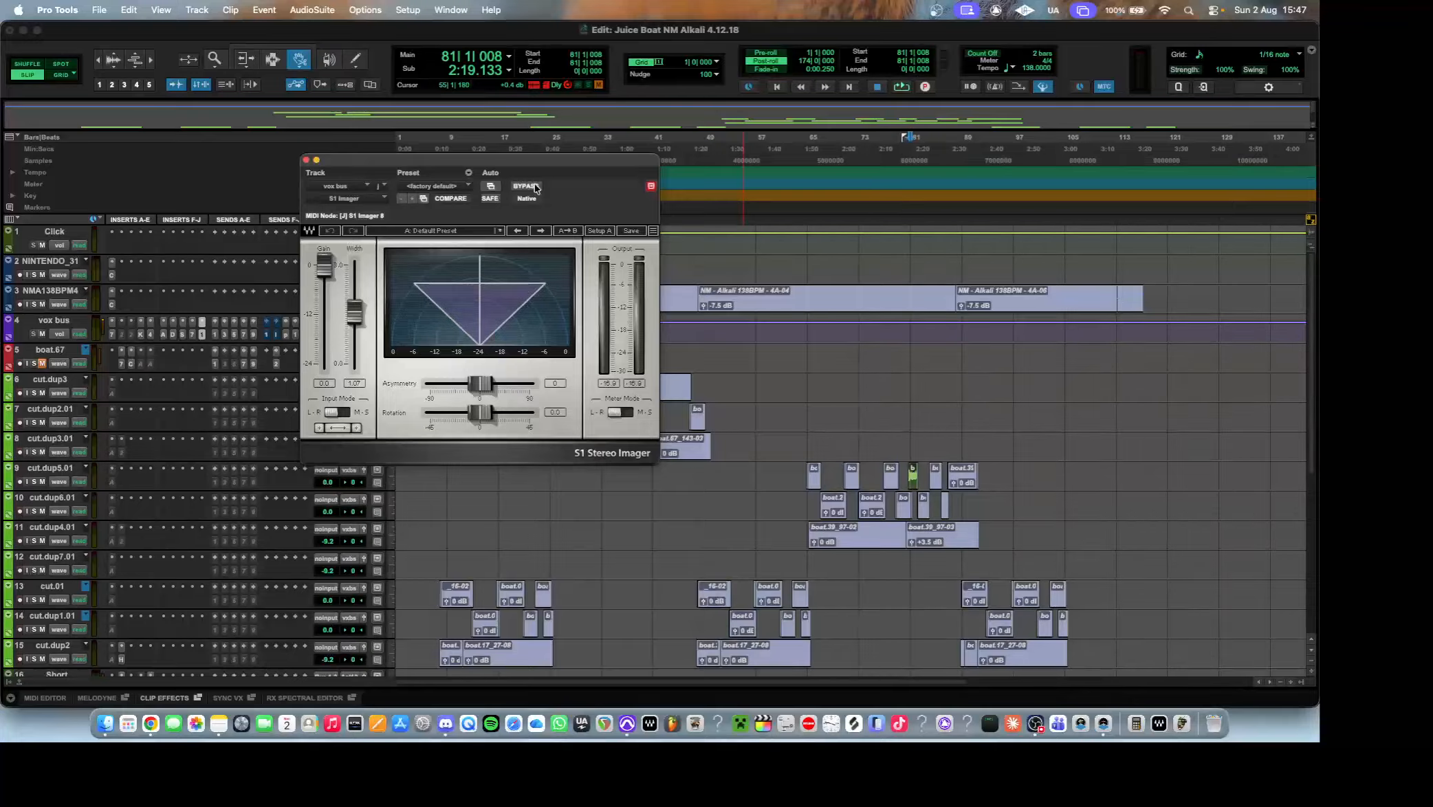
Raise the S1 Imager's width to its maximum and audition the vocal against the bypassed sound.
drag(354, 313, 352, 272)
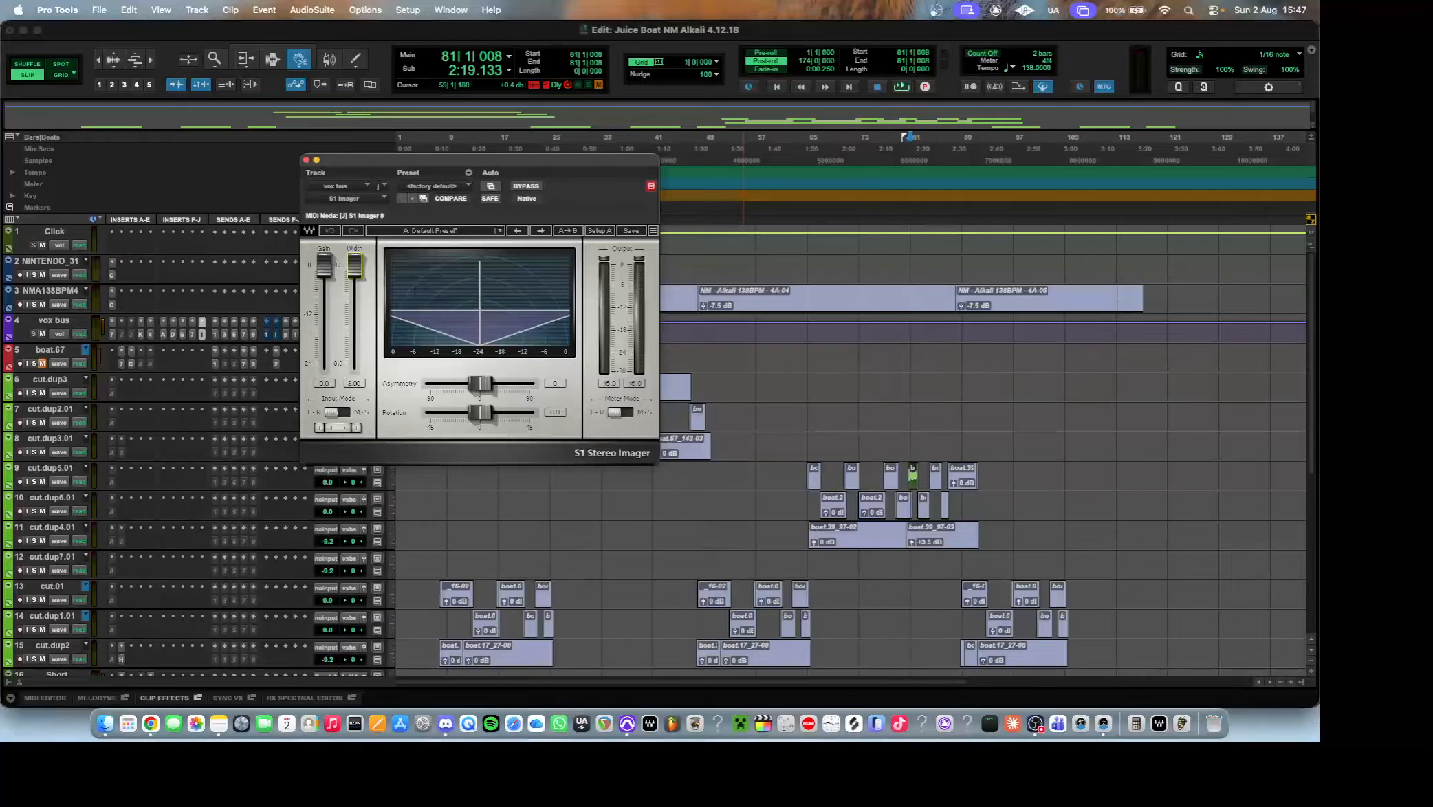
key(space)
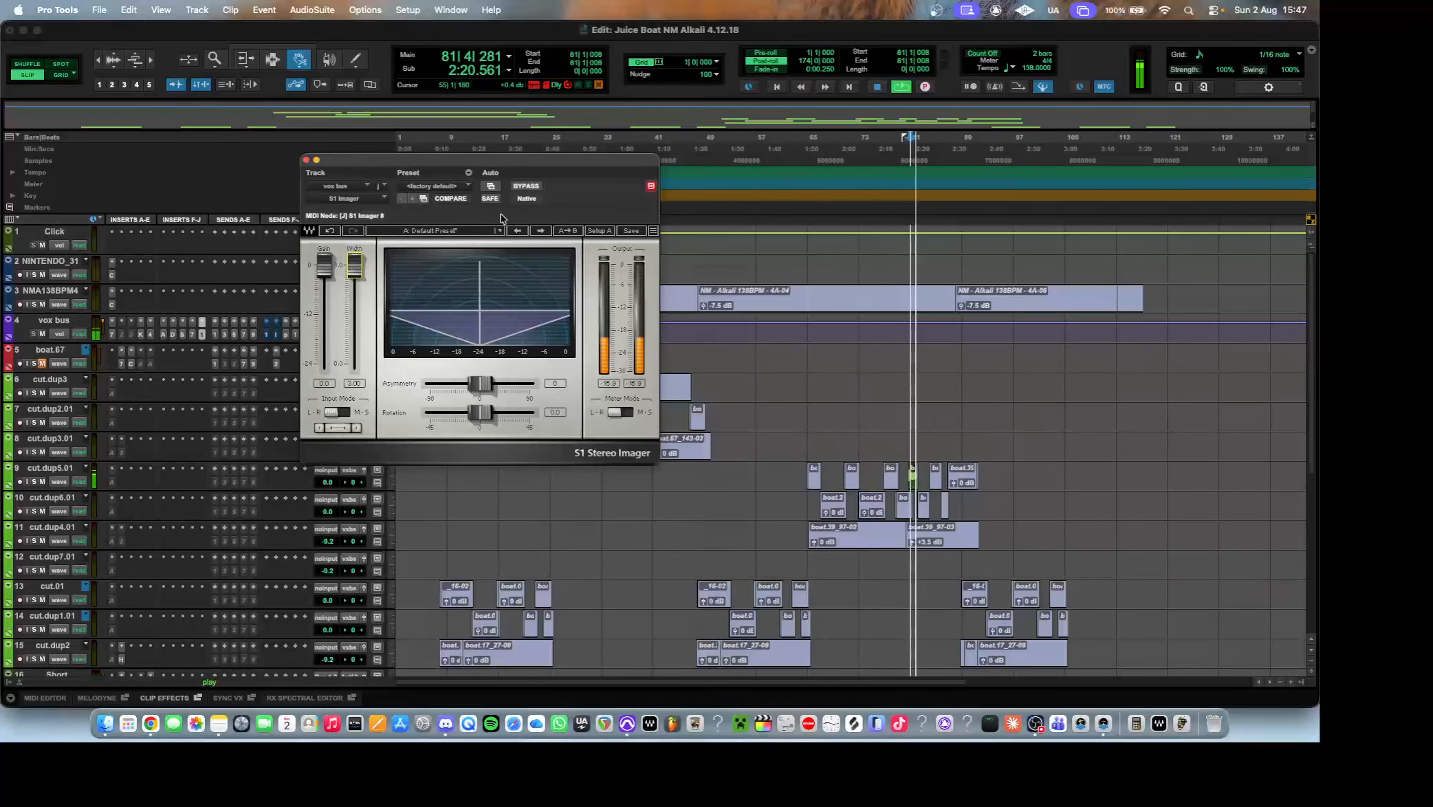
click(529, 186)
key(space)
key(space)
click(529, 187)
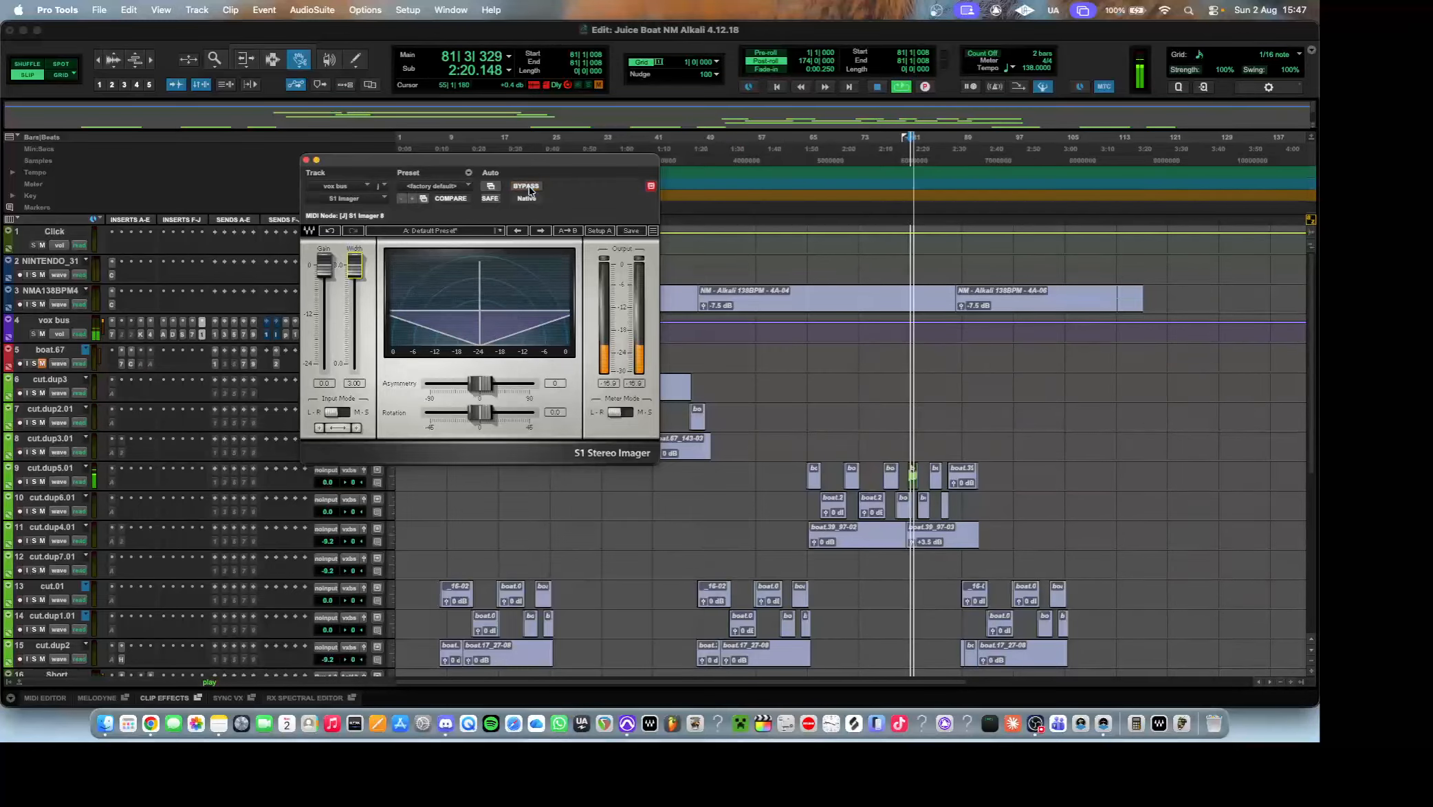
key(space)
Lower the S1 Imager's width to its minimum and compare the vocal with the bypassed sound.
drag(354, 269, 354, 366)
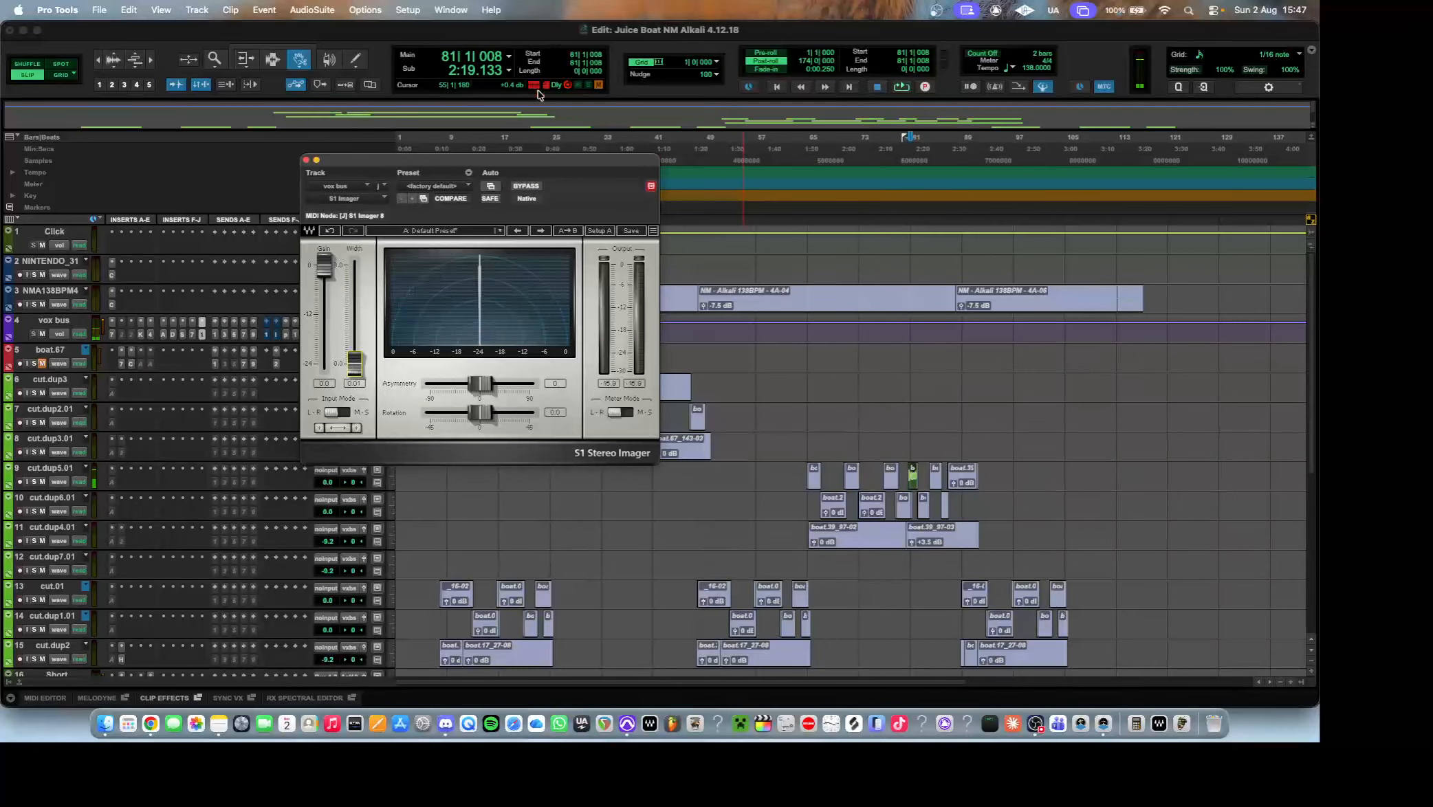
key(space)
click(528, 188)
click(528, 188)
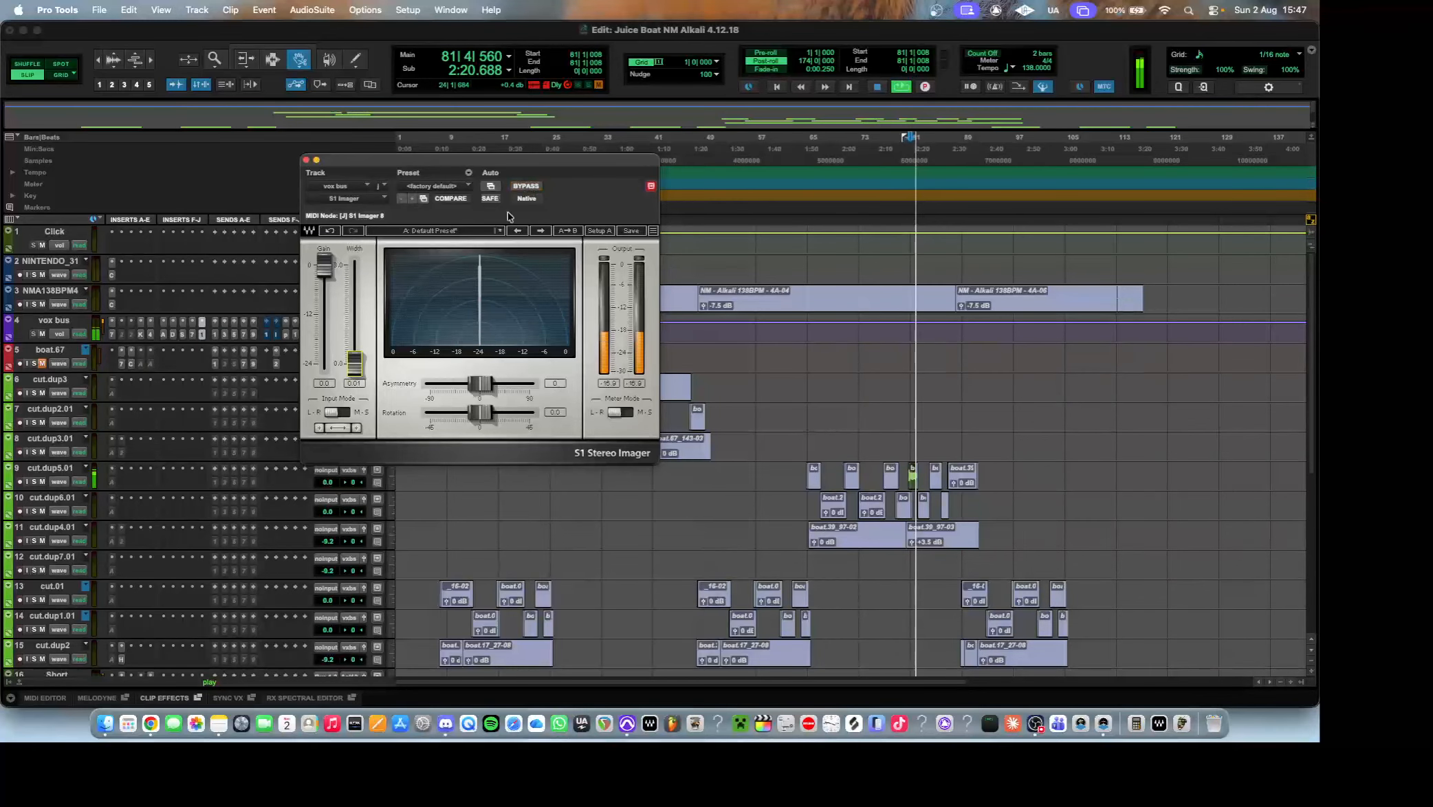
Stop playback with the S1 Imager's width reset to 1.00, and close the plug-in.
key(space)
alt+click(355, 363)
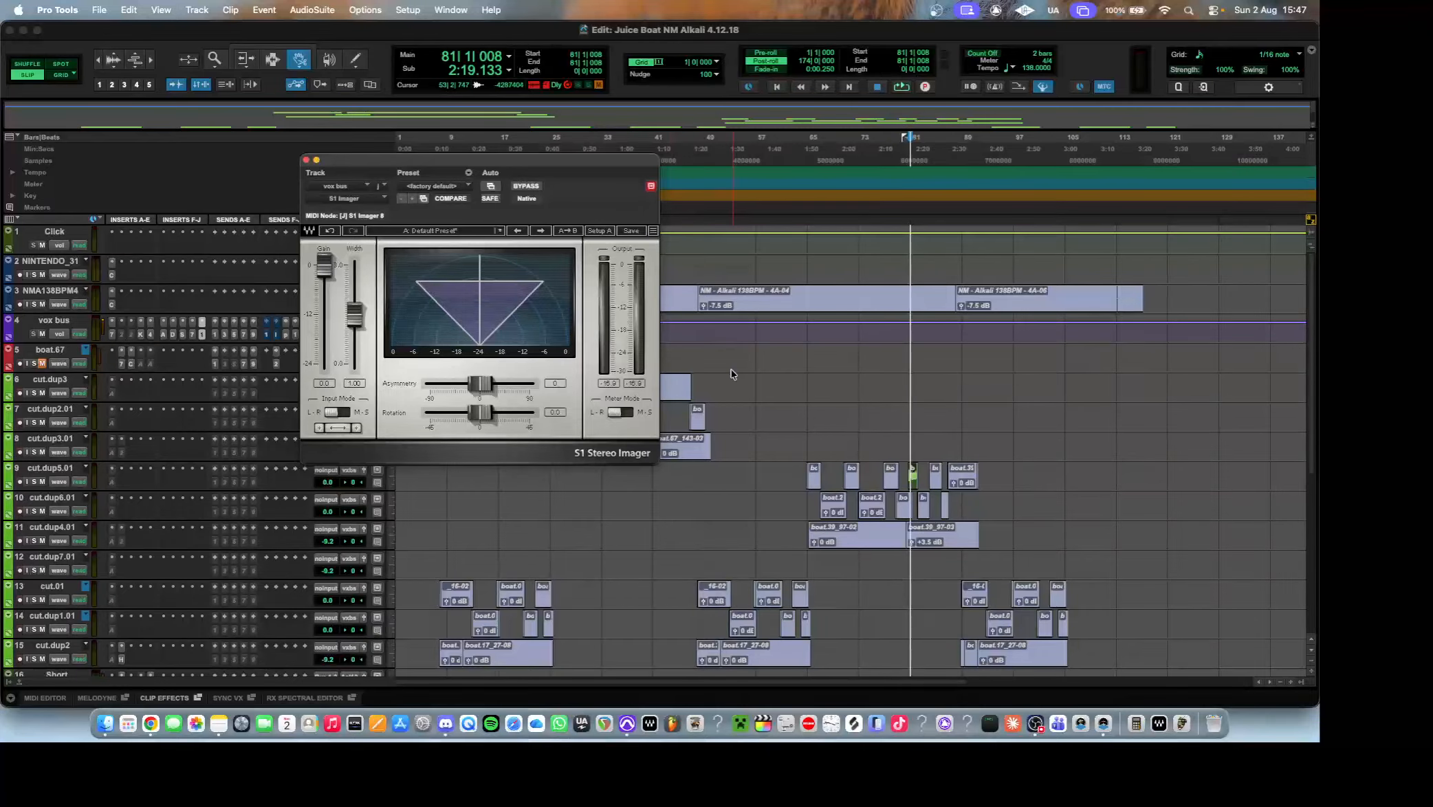
scroll(735, 379, down, 3)
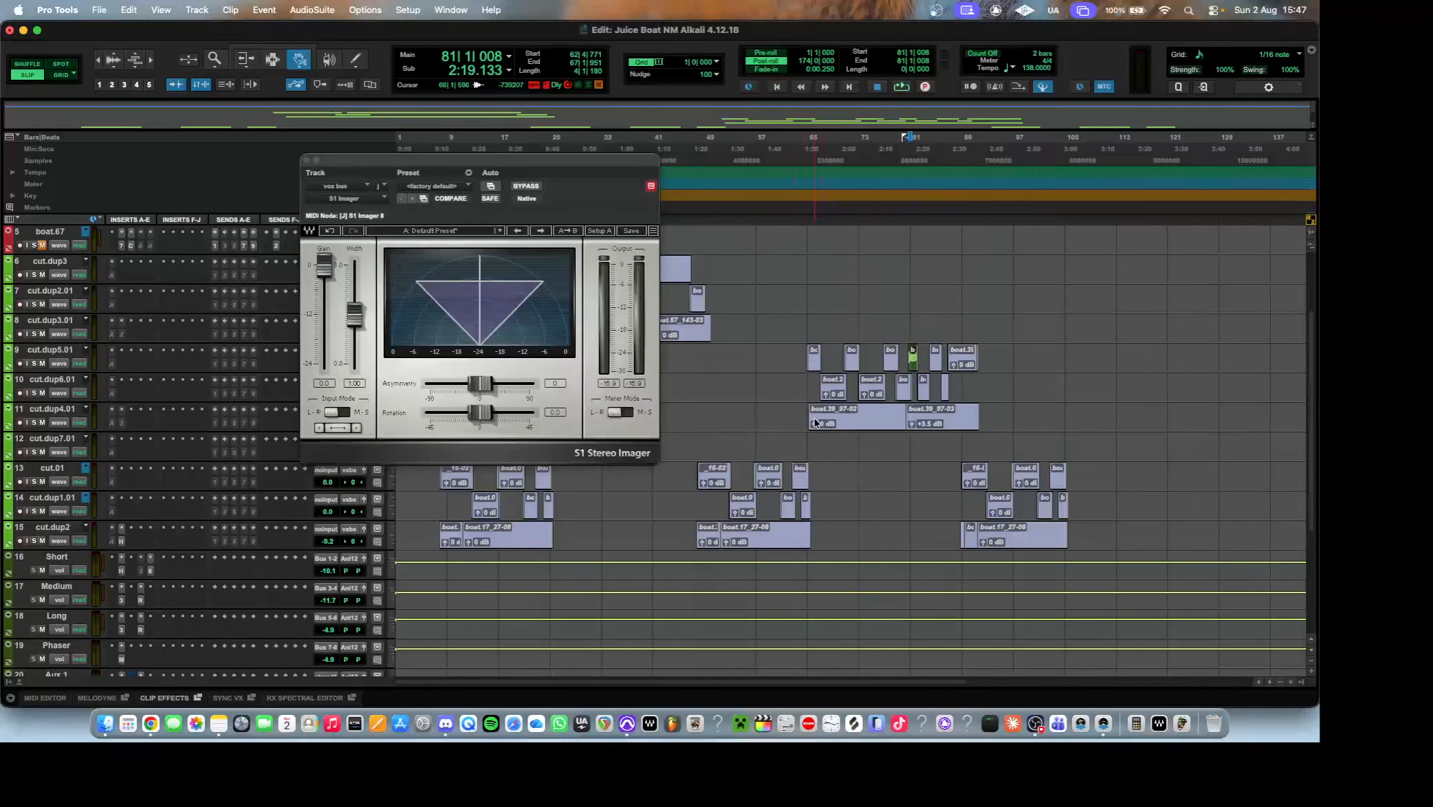
click(406, 116)
drag(377, 159, 680, 181)
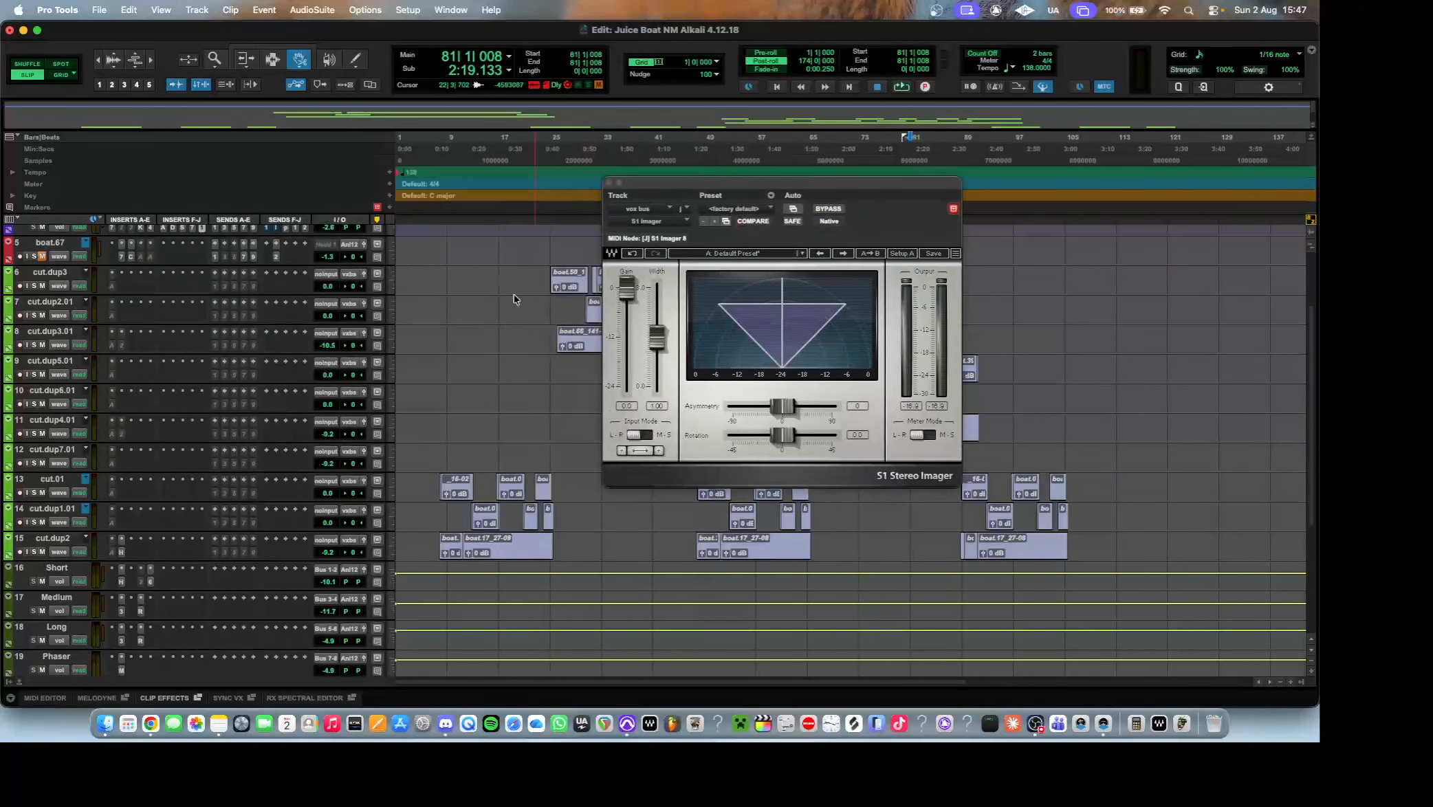
click(609, 183)
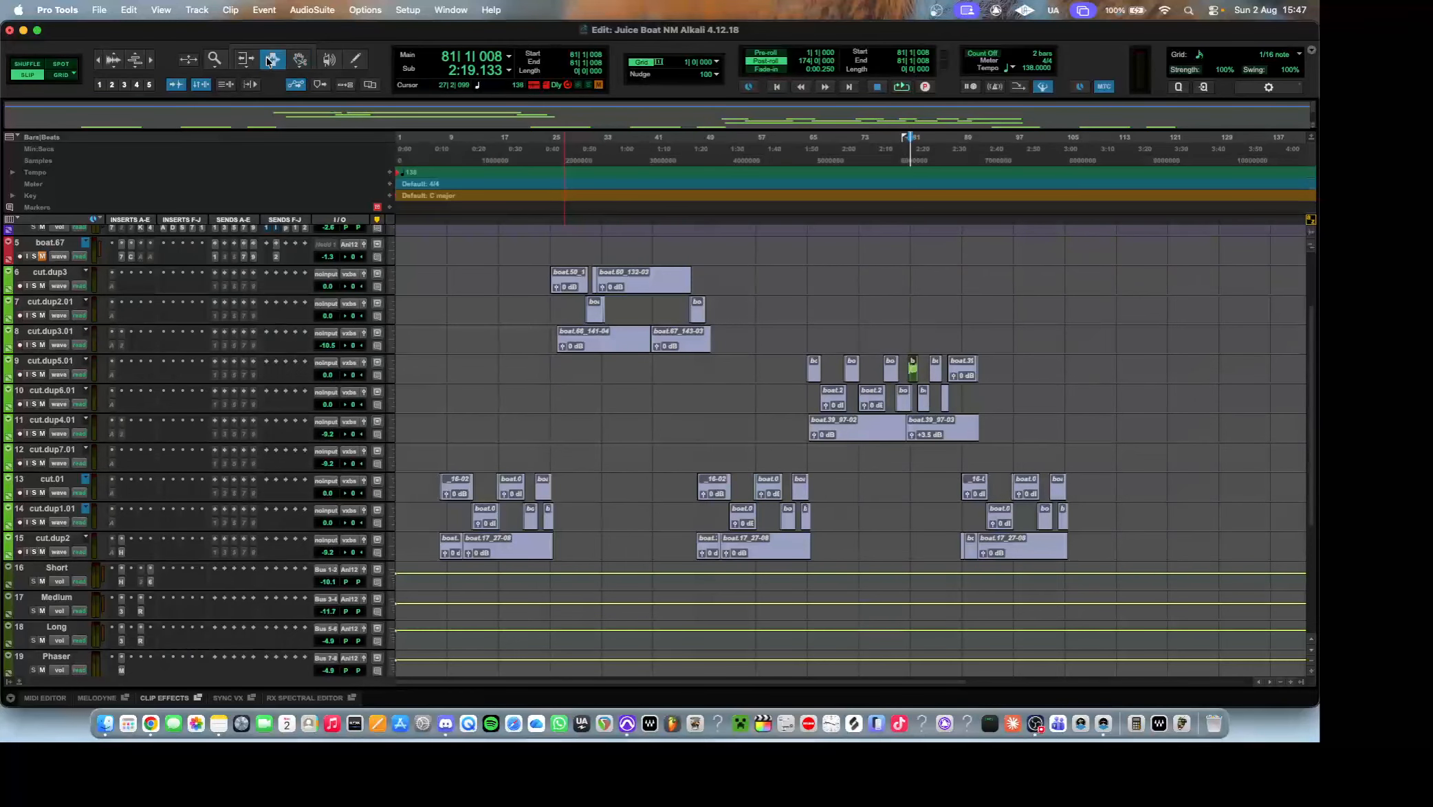
Highlight the vocal clips across the cut tracks with the Selector tool to review them, and clear the selection.
scroll(413, 288, up, 2)
scroll(453, 309, down, 2)
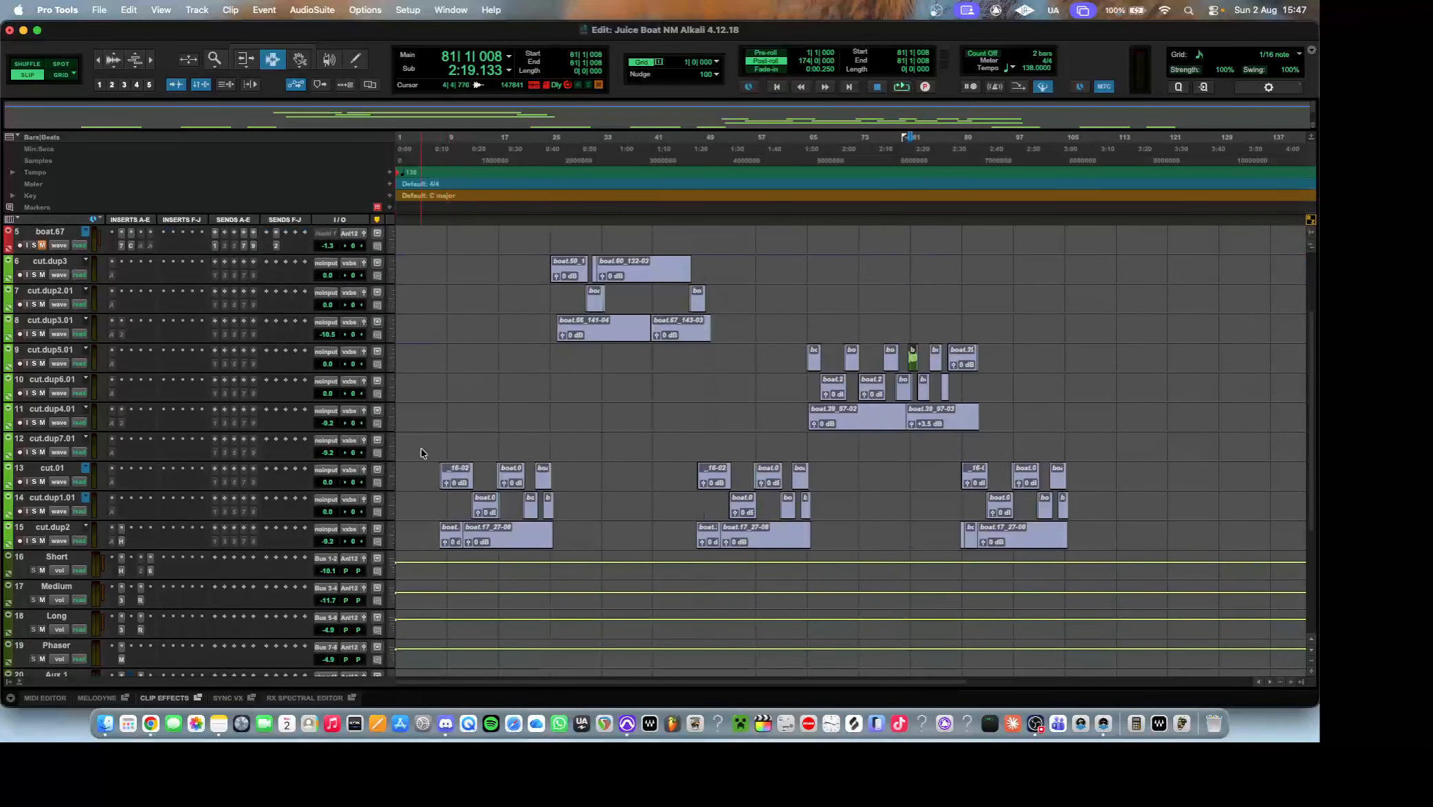
drag(420, 450, 1093, 549)
drag(1090, 423, 727, 334)
click(727, 332)
Highlight the beat clips along the NMA138BPM4 track to review them, and clear the selection.
scroll(736, 354, up, 4)
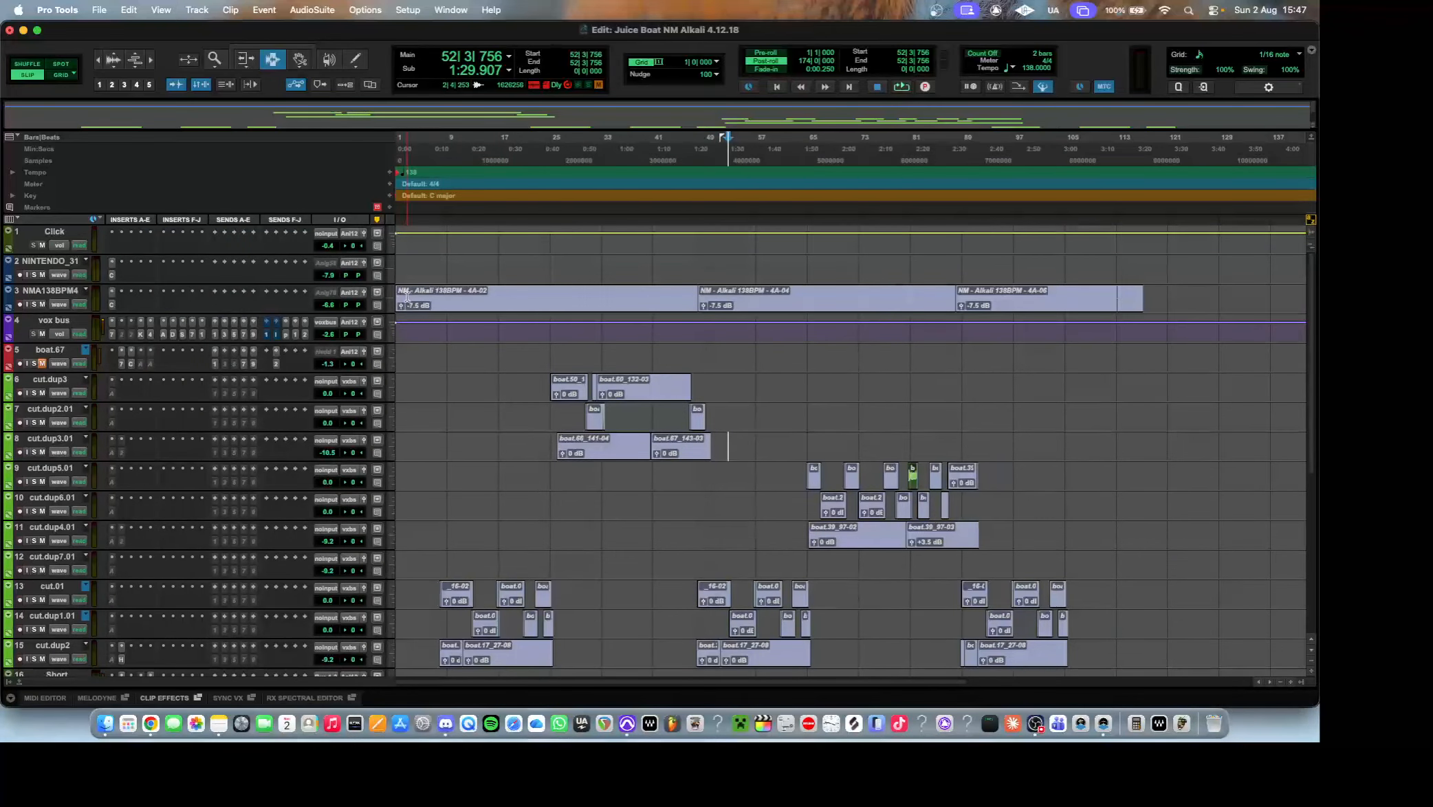
drag(1290, 295, 378, 294)
click(1201, 298)
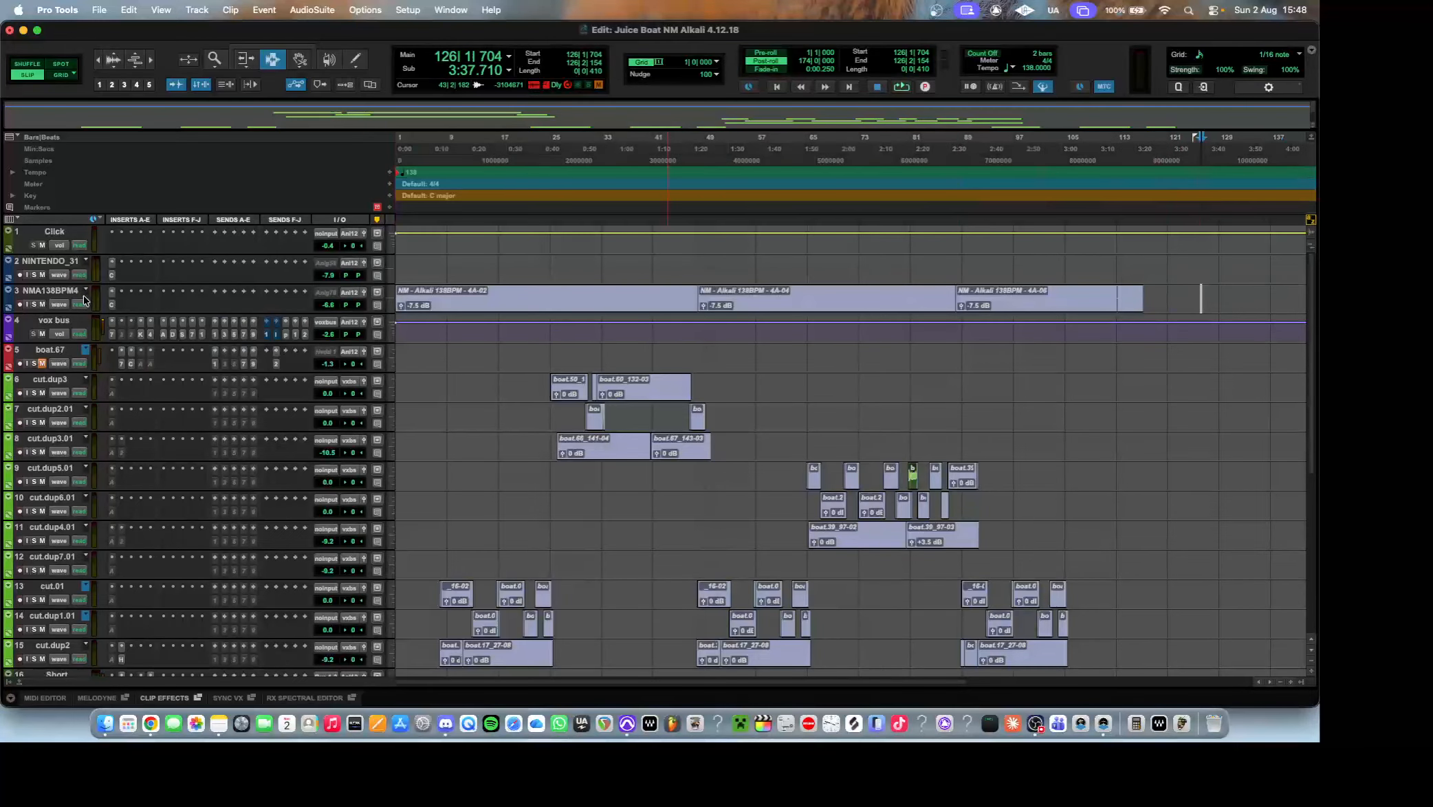
Examine the Center plug-in on the NMA138BPM4 beat track, and check the insert on the NINTENDO_31 track.
click(110, 305)
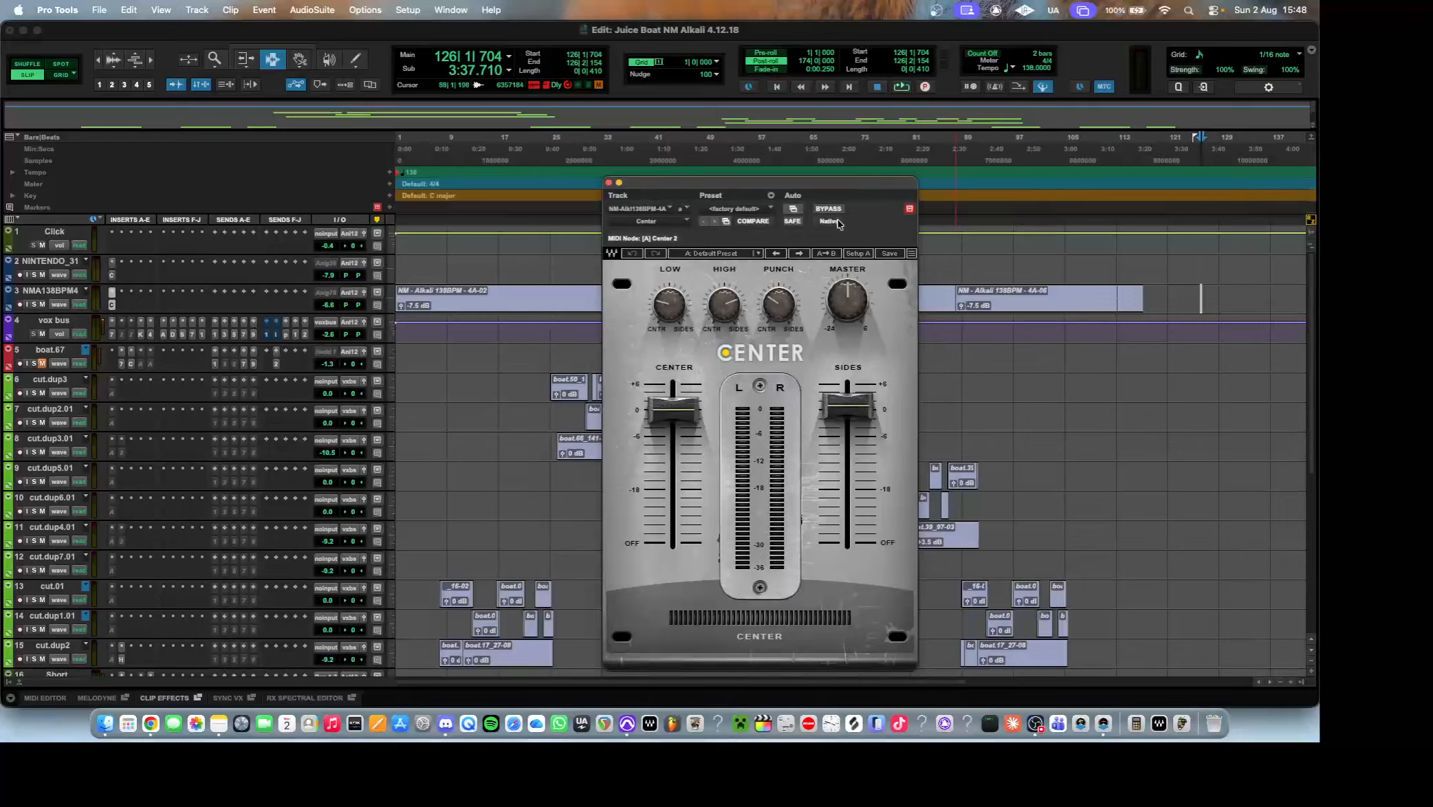
drag(838, 186, 684, 131)
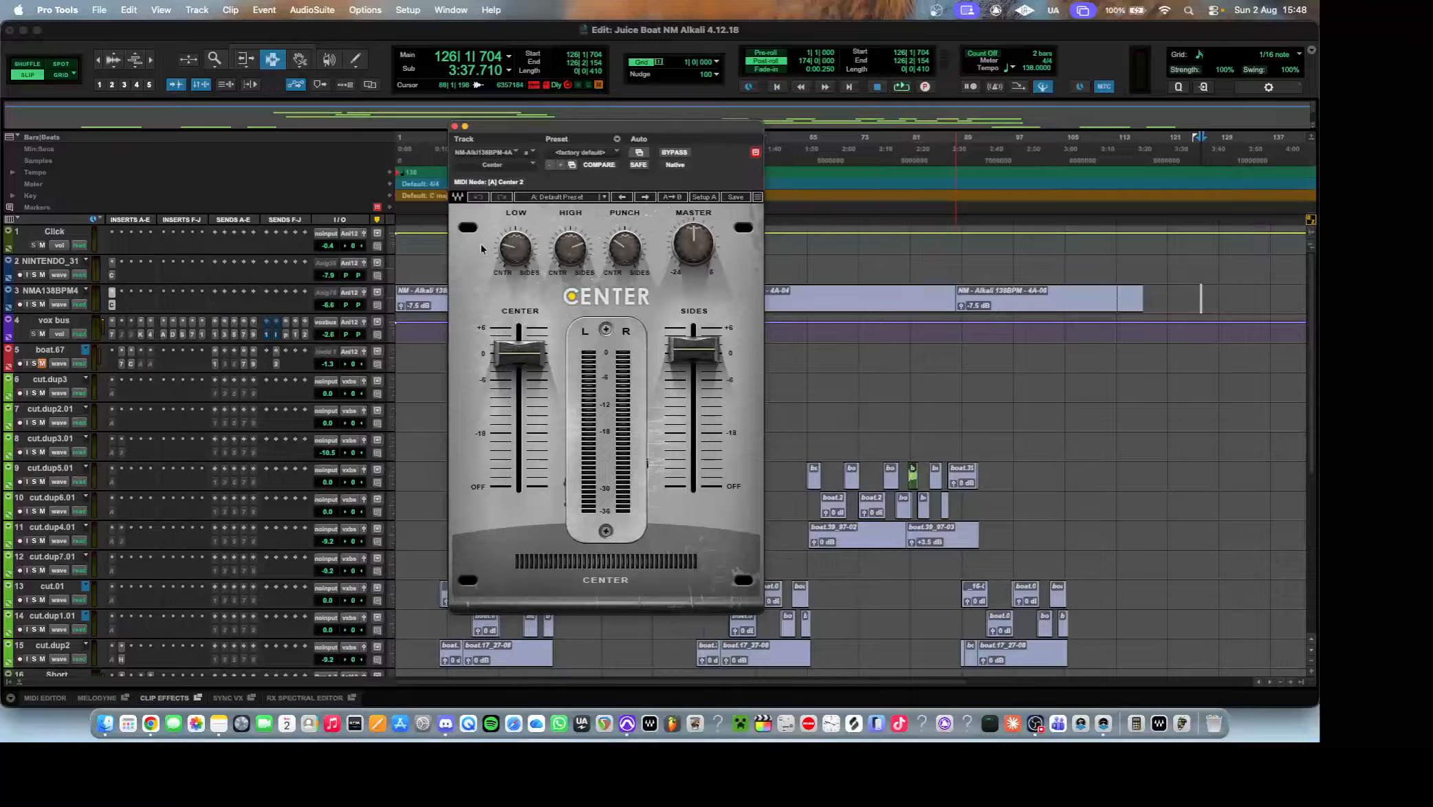
click(112, 276)
click(114, 276)
Examine the inserts on the Short track, including its C6 multiband compressor.
scroll(240, 286, down, 10)
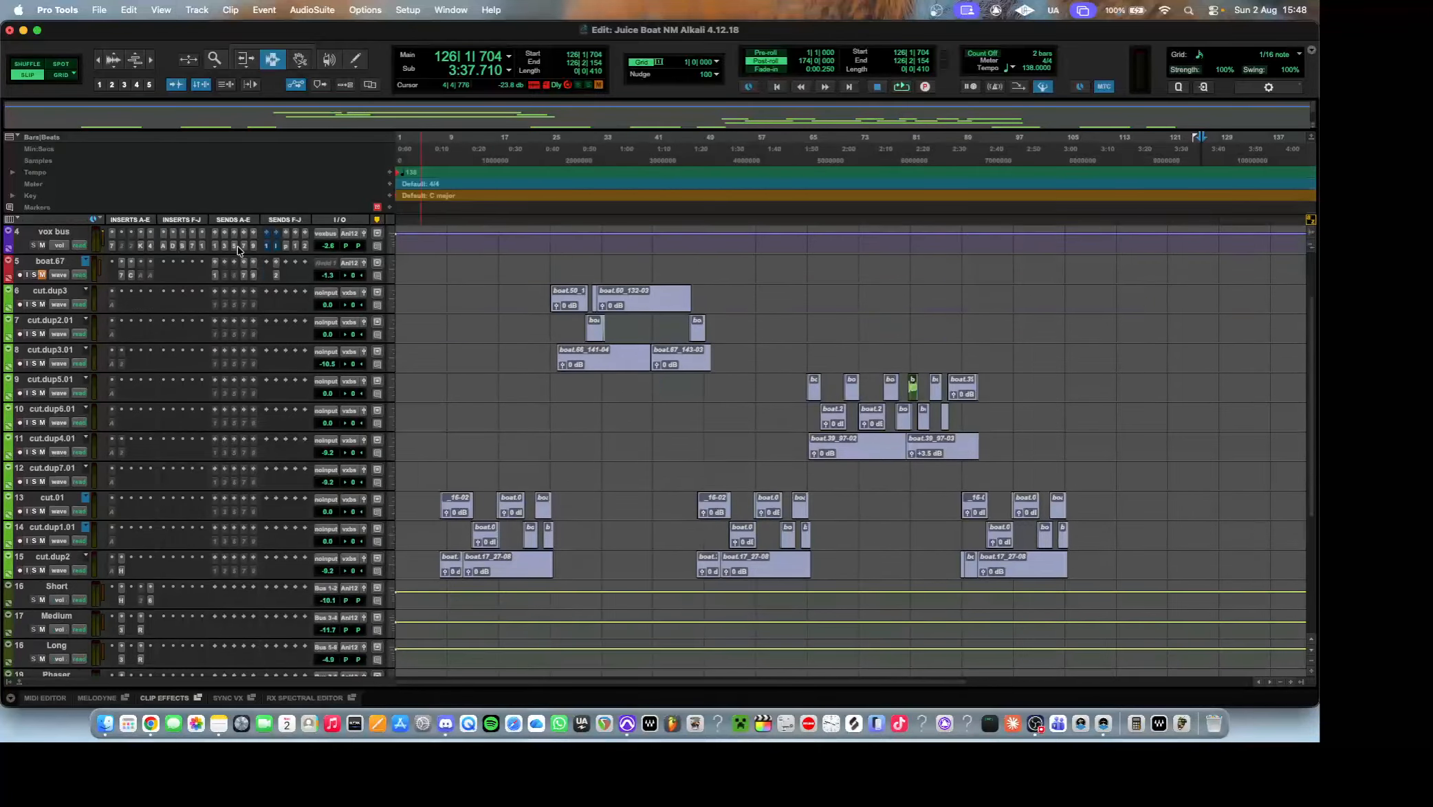
click(122, 362)
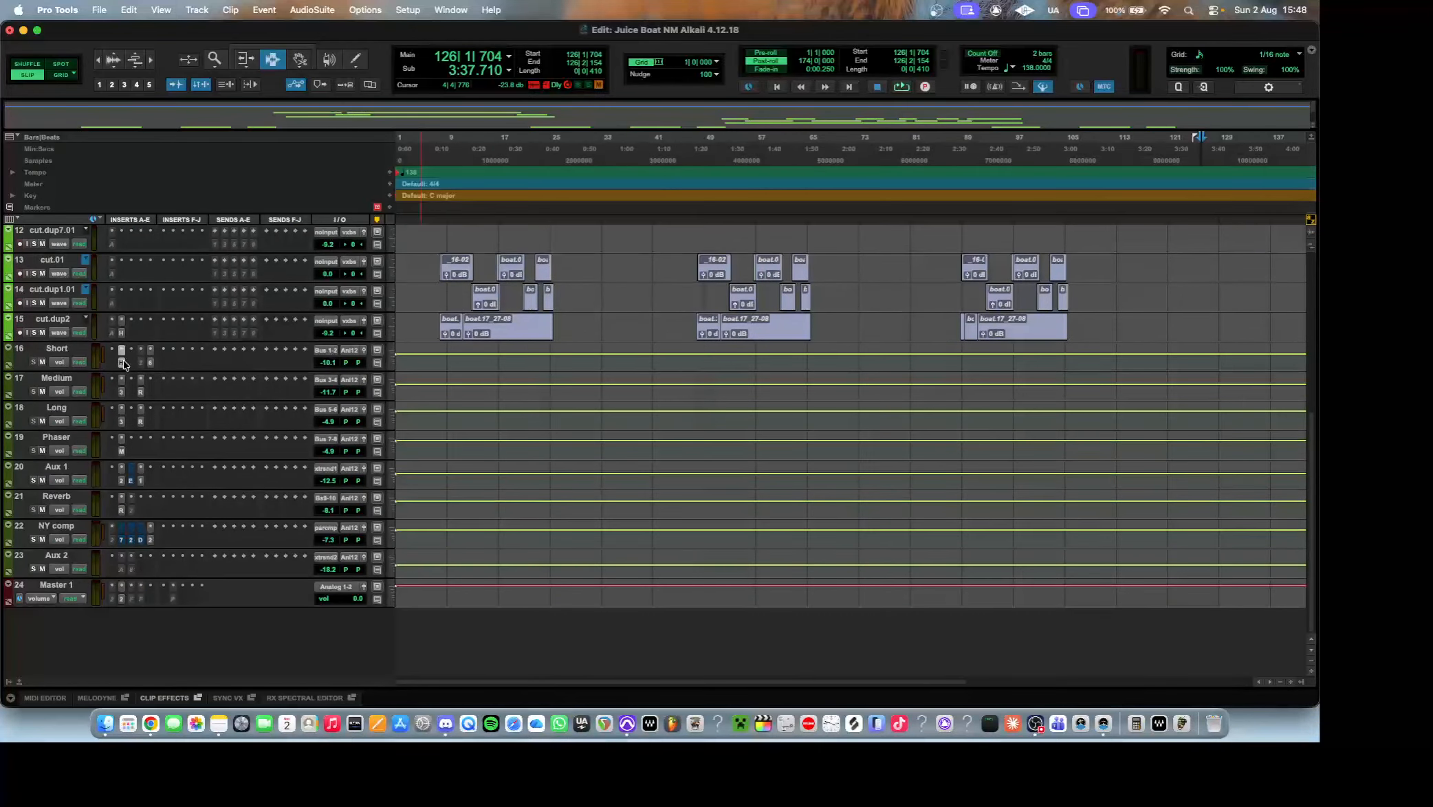
click(151, 363)
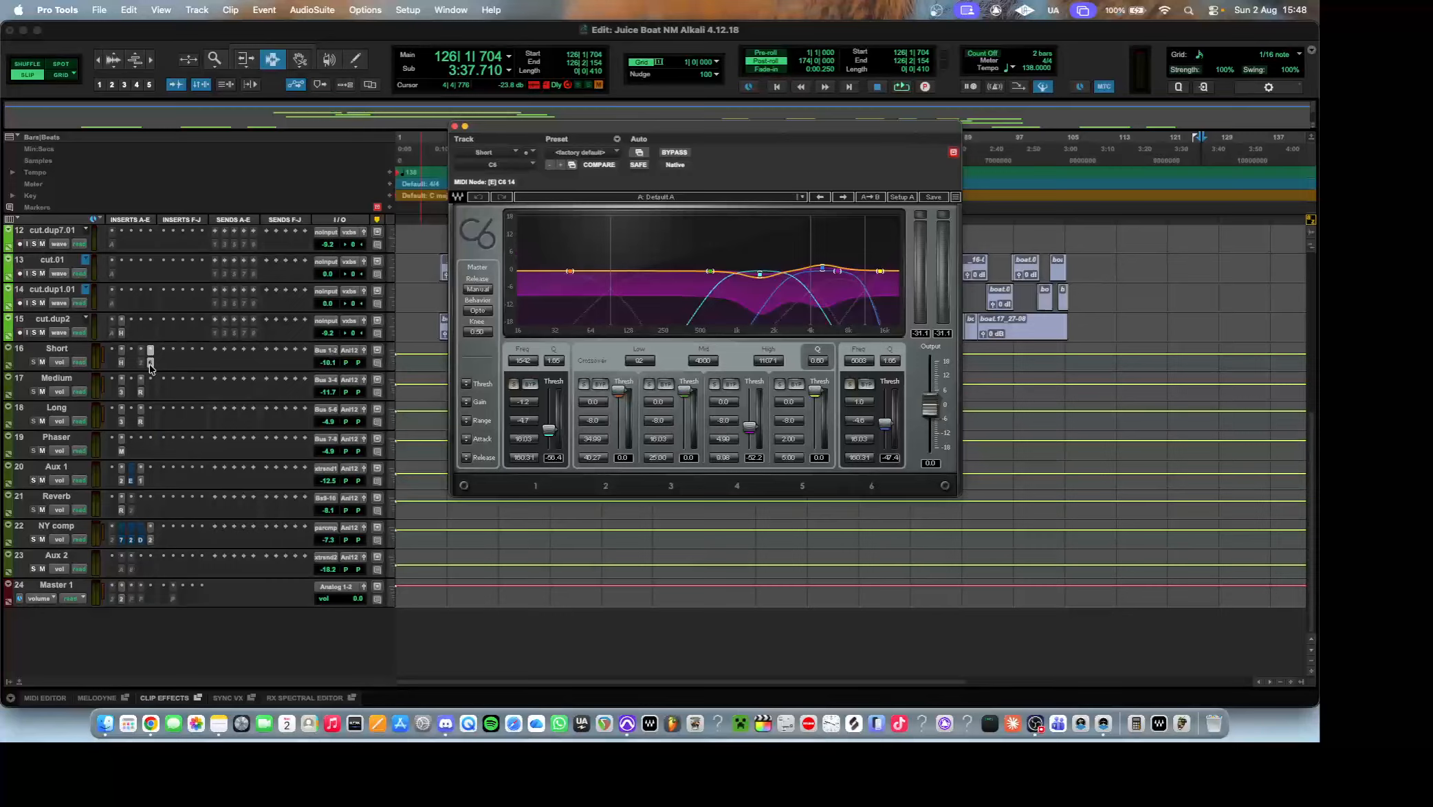
Examine the Medium track's Mod Delay III and RCompressor against the Short track's C6, and open the Long track's Mod Delay III.
click(121, 392)
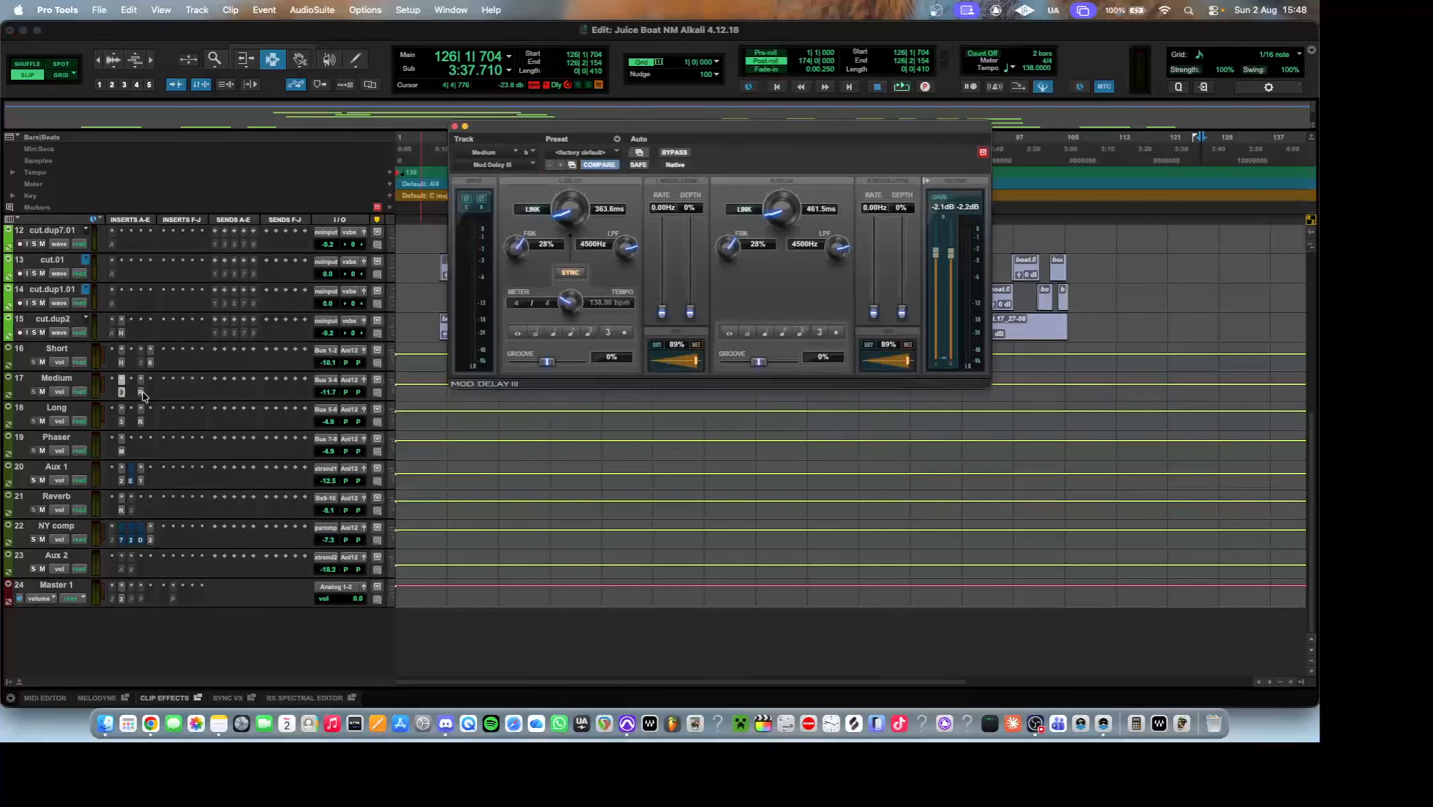
click(141, 392)
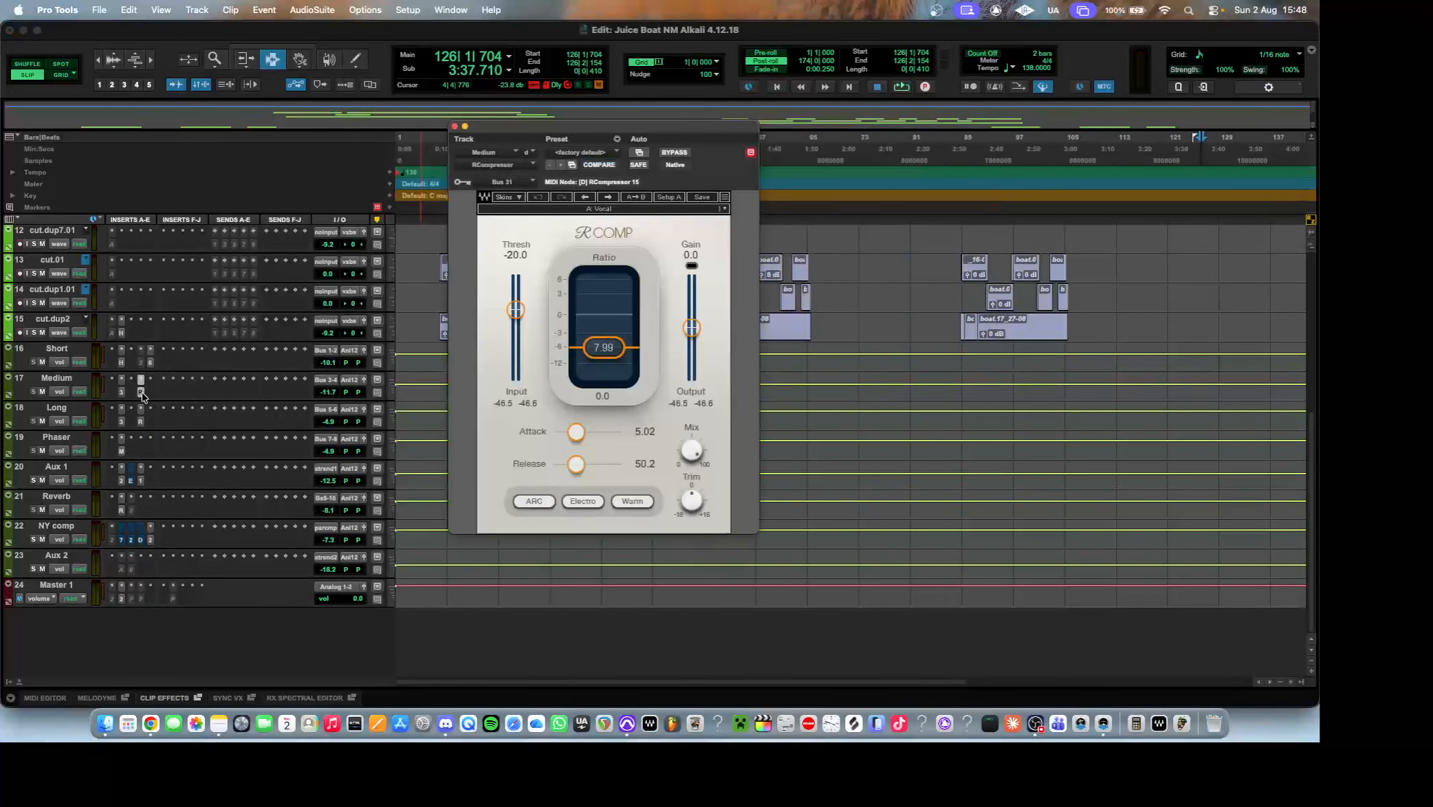
click(141, 363)
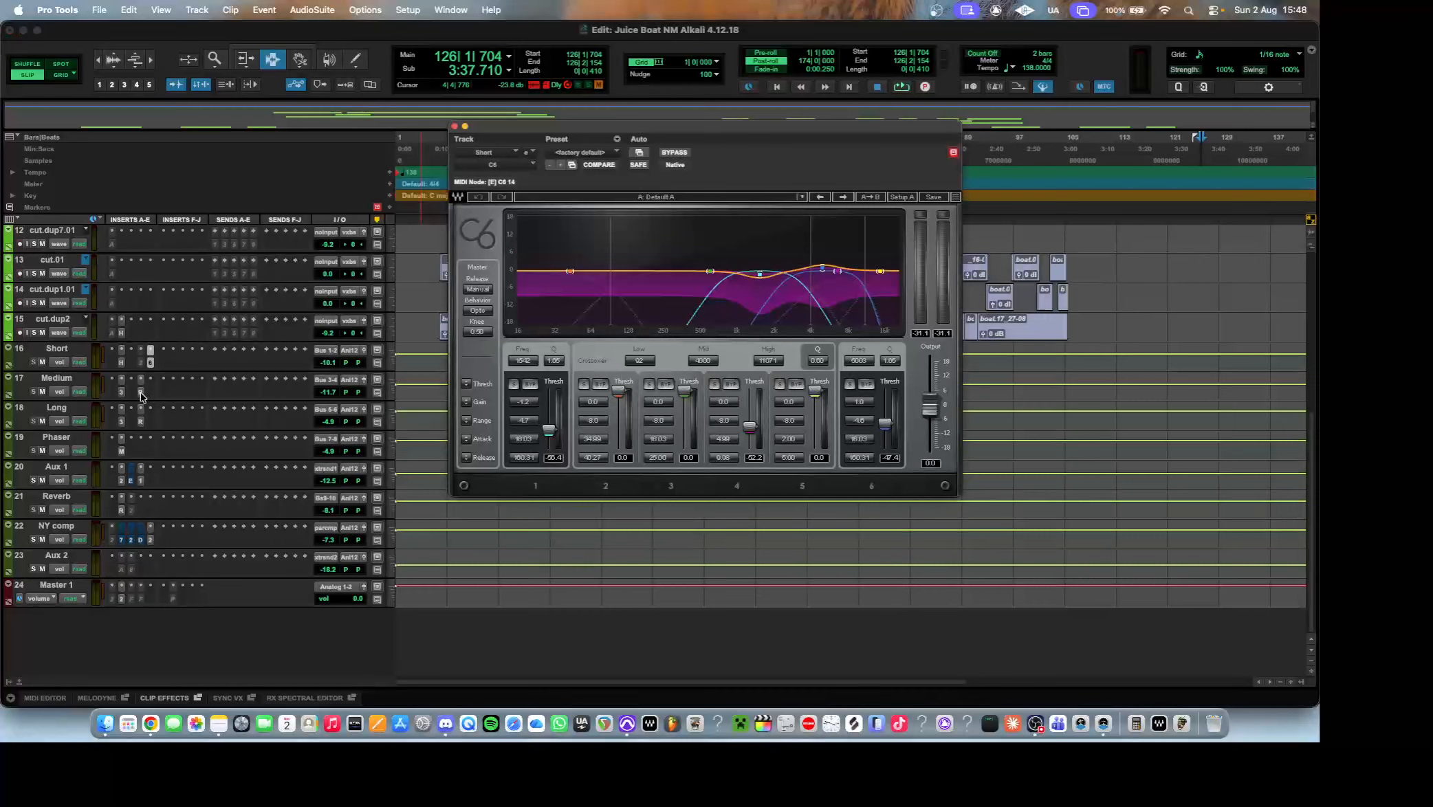
click(141, 392)
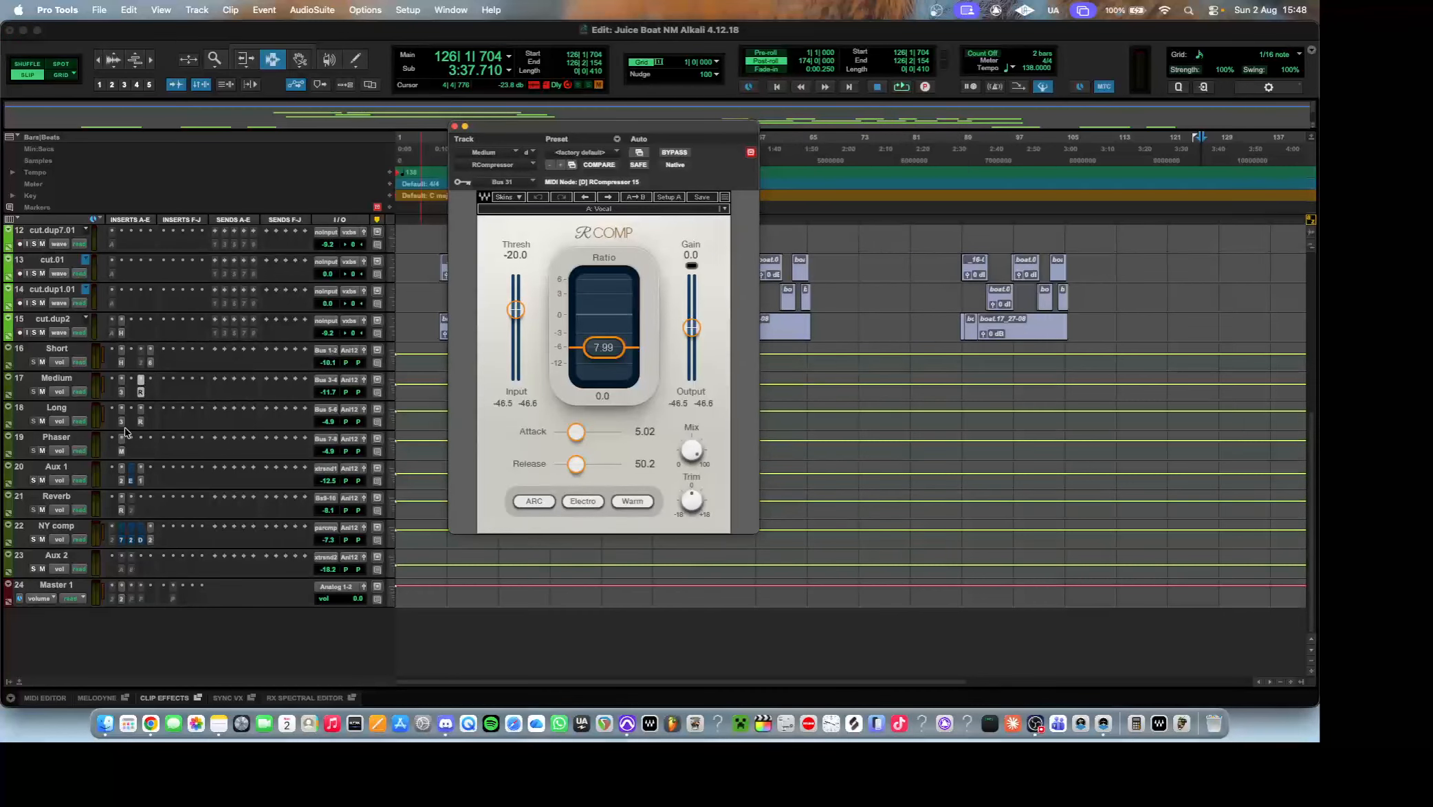
click(122, 422)
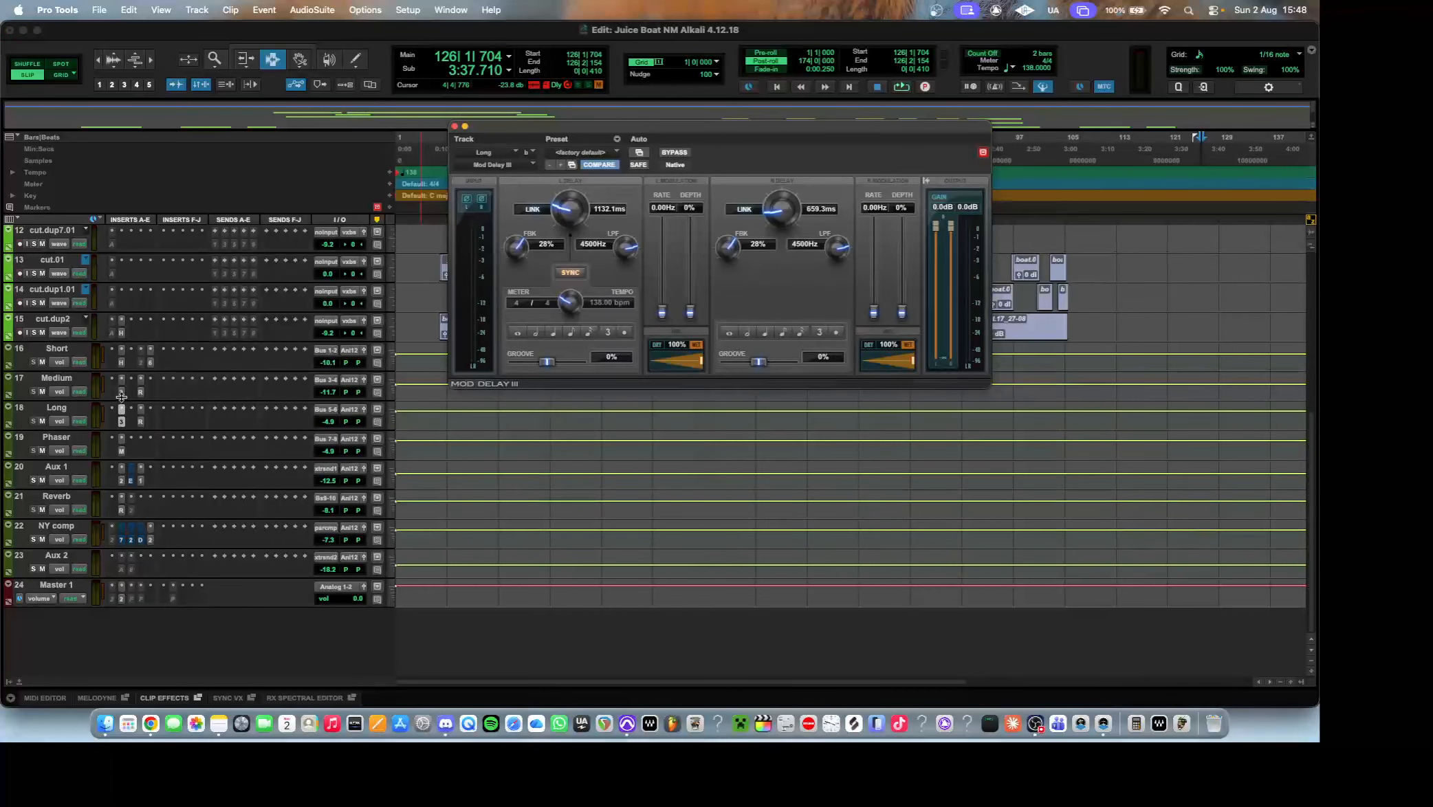
Examine the MetaFlanger on the Phaser track and the Doubler2, AIR Ensemble and S1 Imager on the Aux 1 track.
click(122, 453)
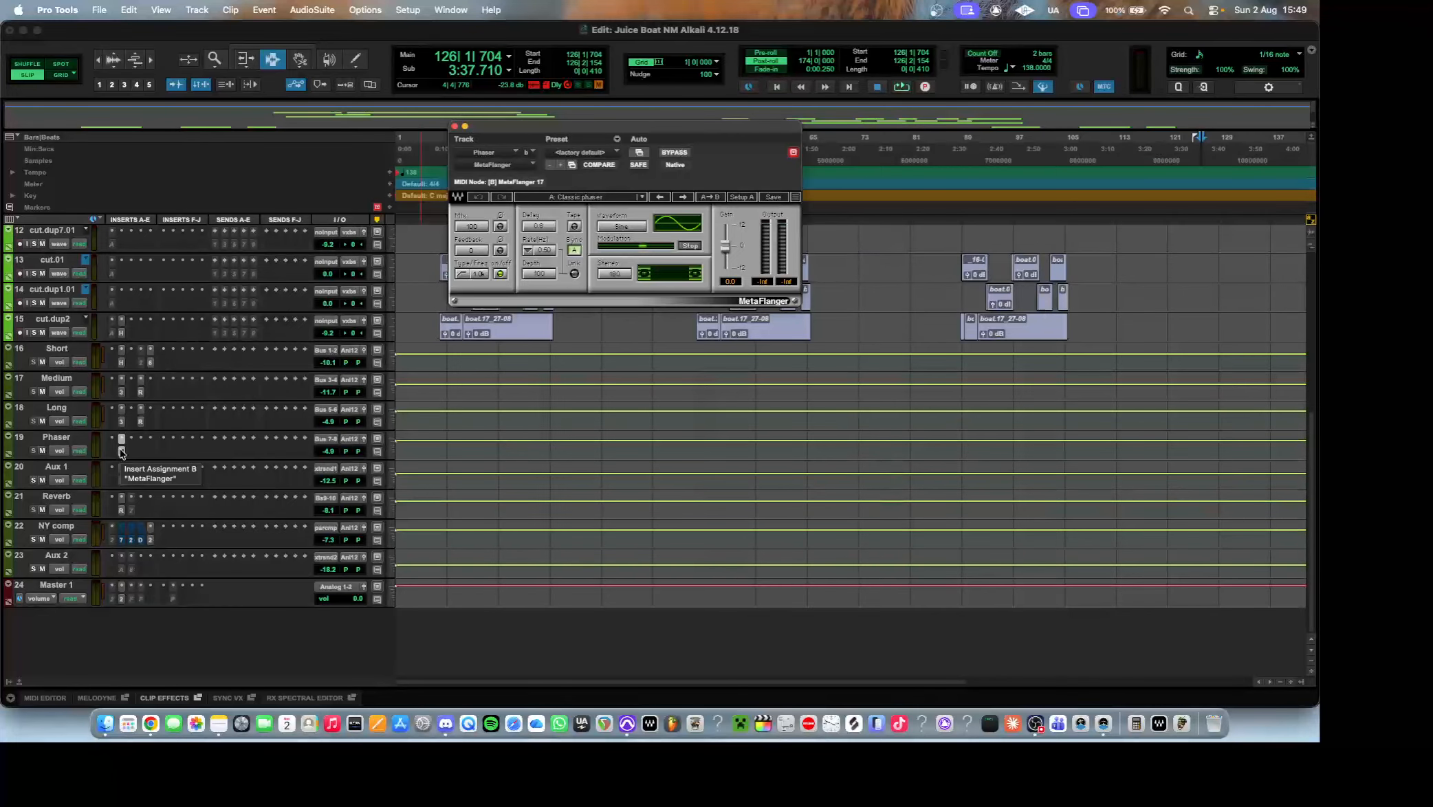
click(124, 482)
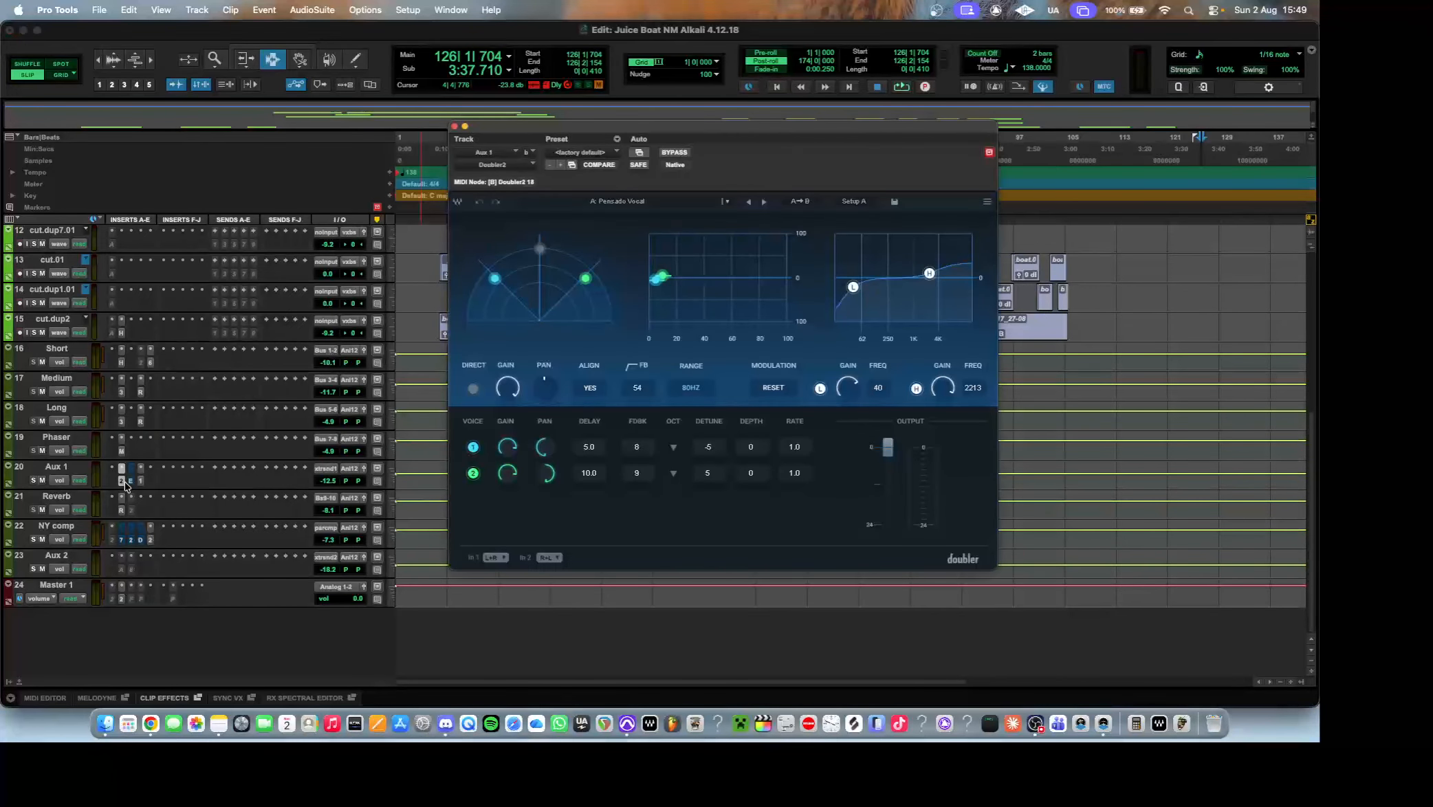
click(131, 482)
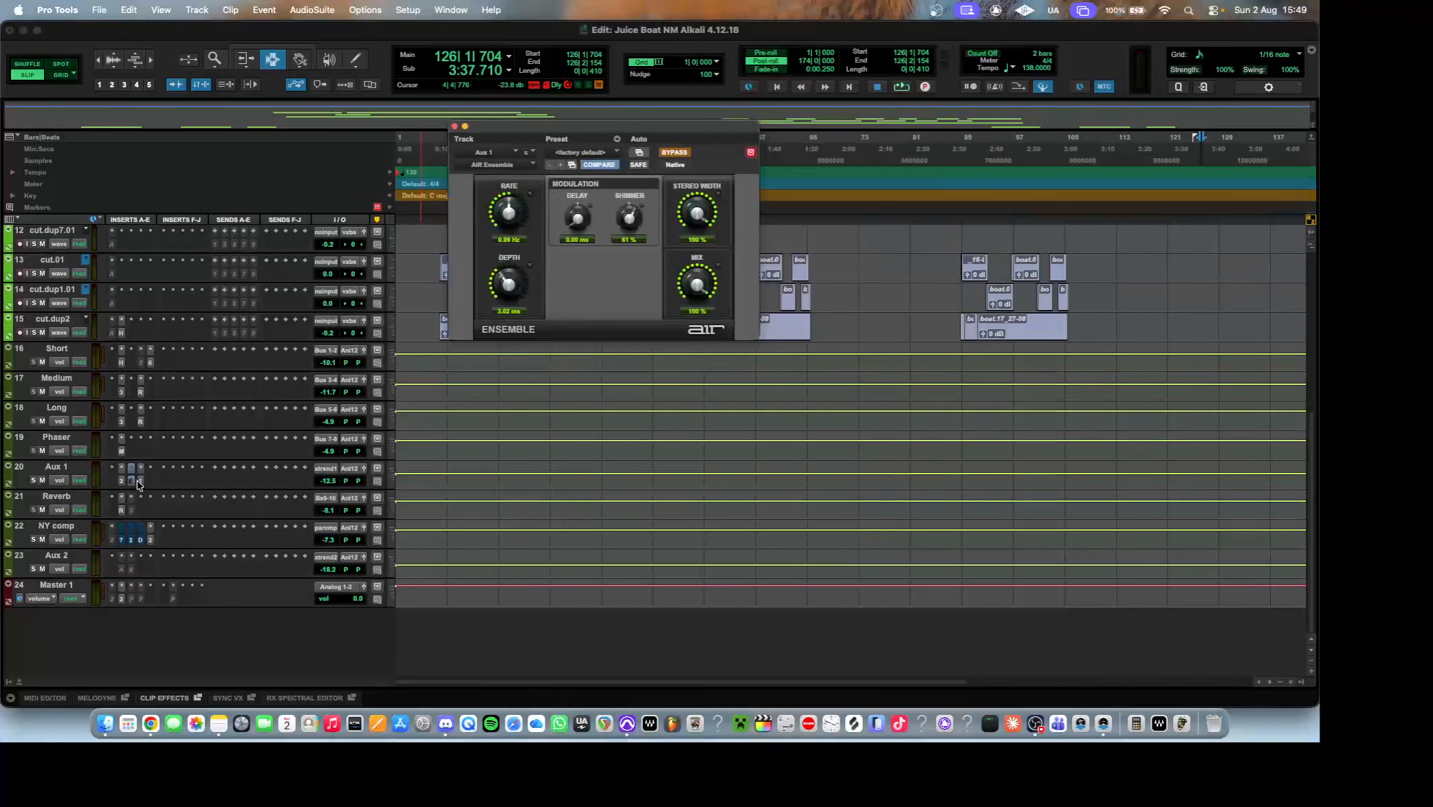
click(140, 483)
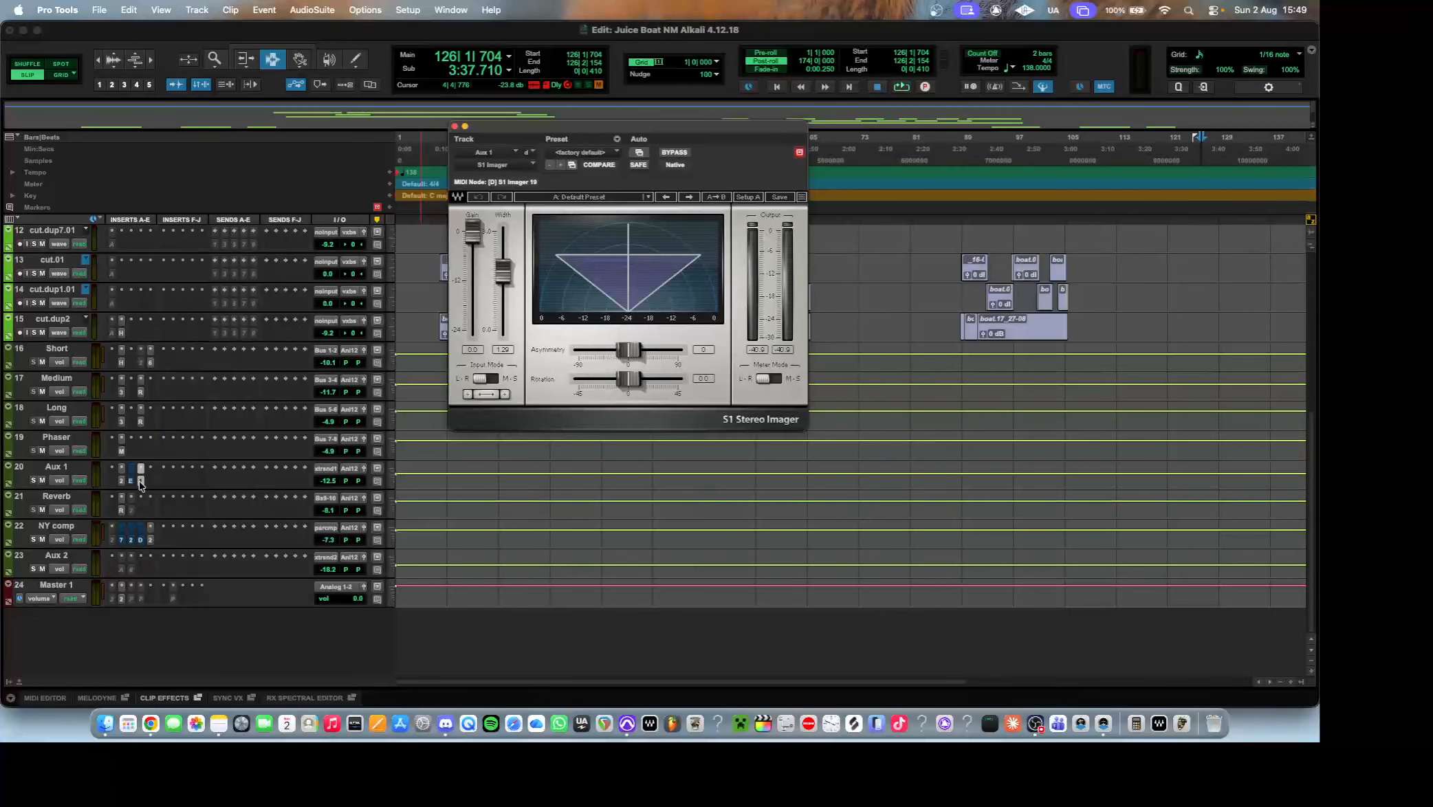
click(140, 483)
click(124, 482)
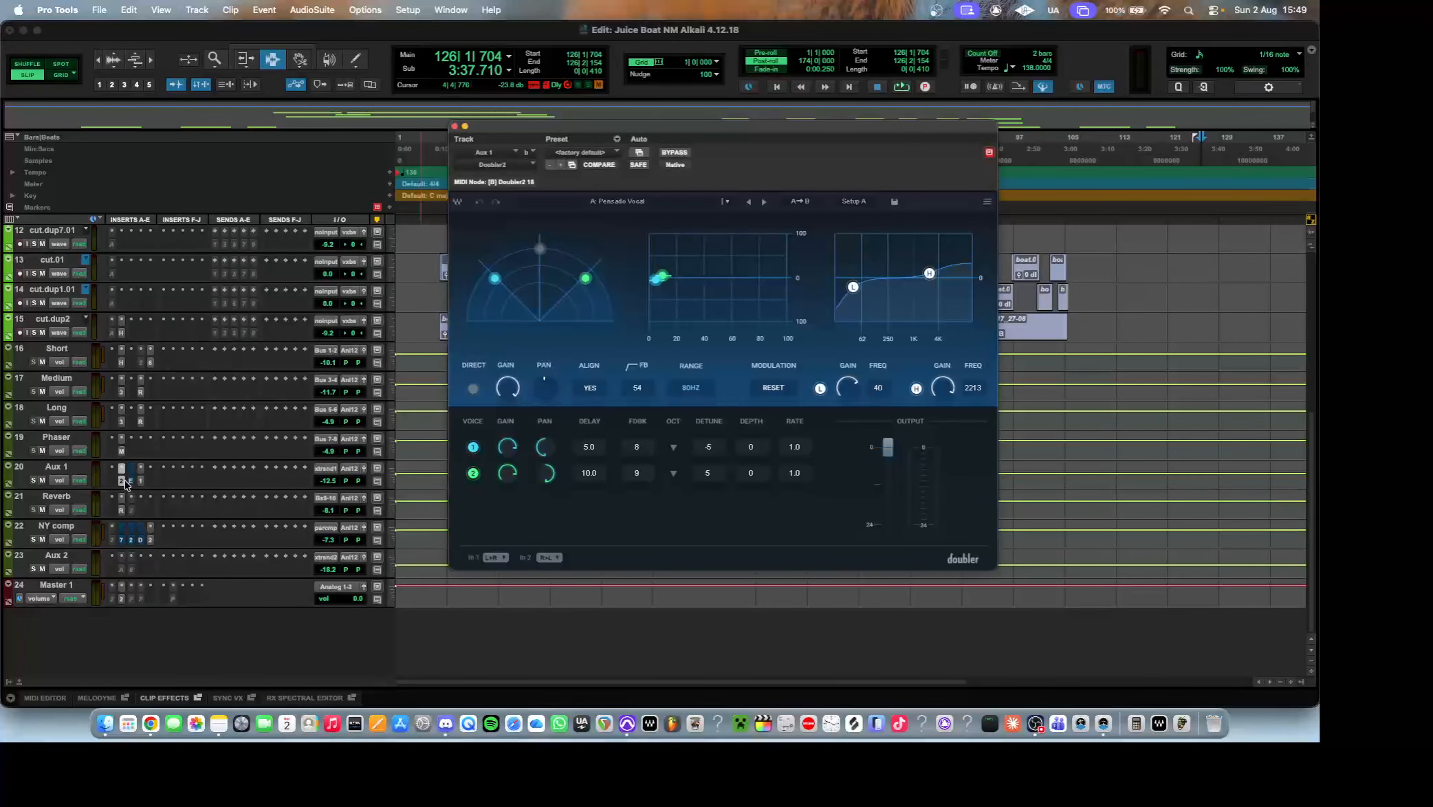
click(126, 484)
Examine the RVerb on the Reverb track and the CLA-76, API-2500 and UAD Vertigo VSC-2 compressors on the NY comp track.
click(122, 510)
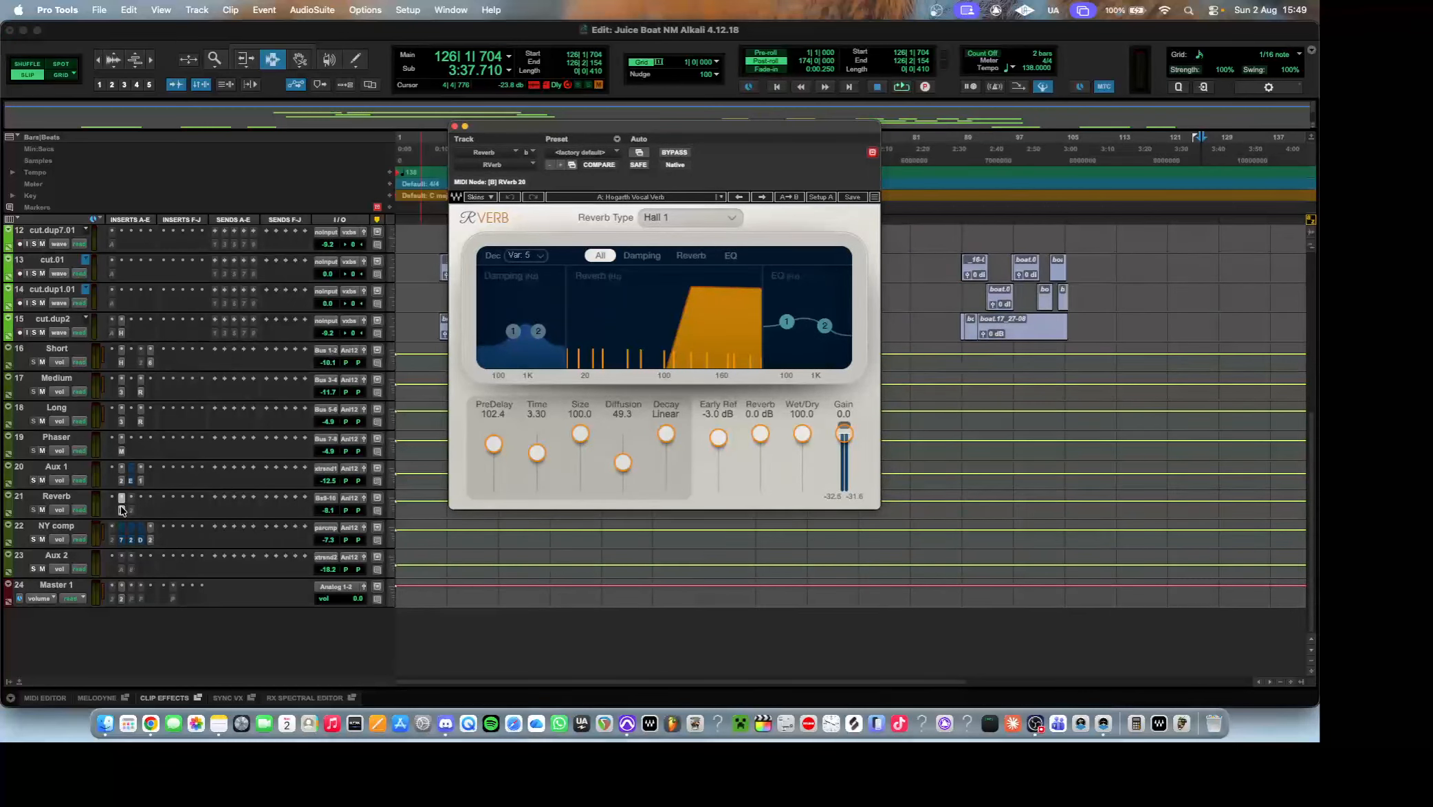
click(122, 541)
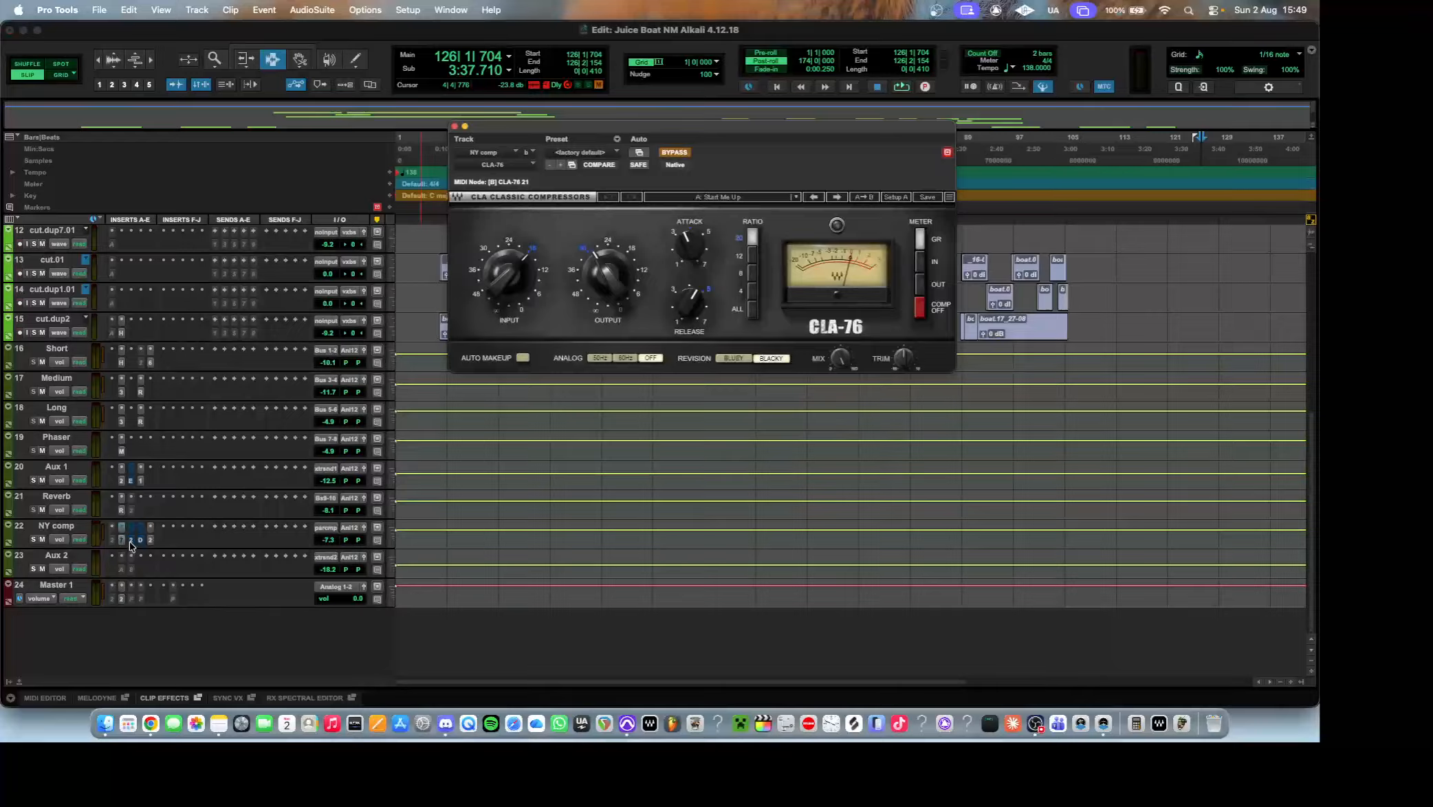
click(131, 542)
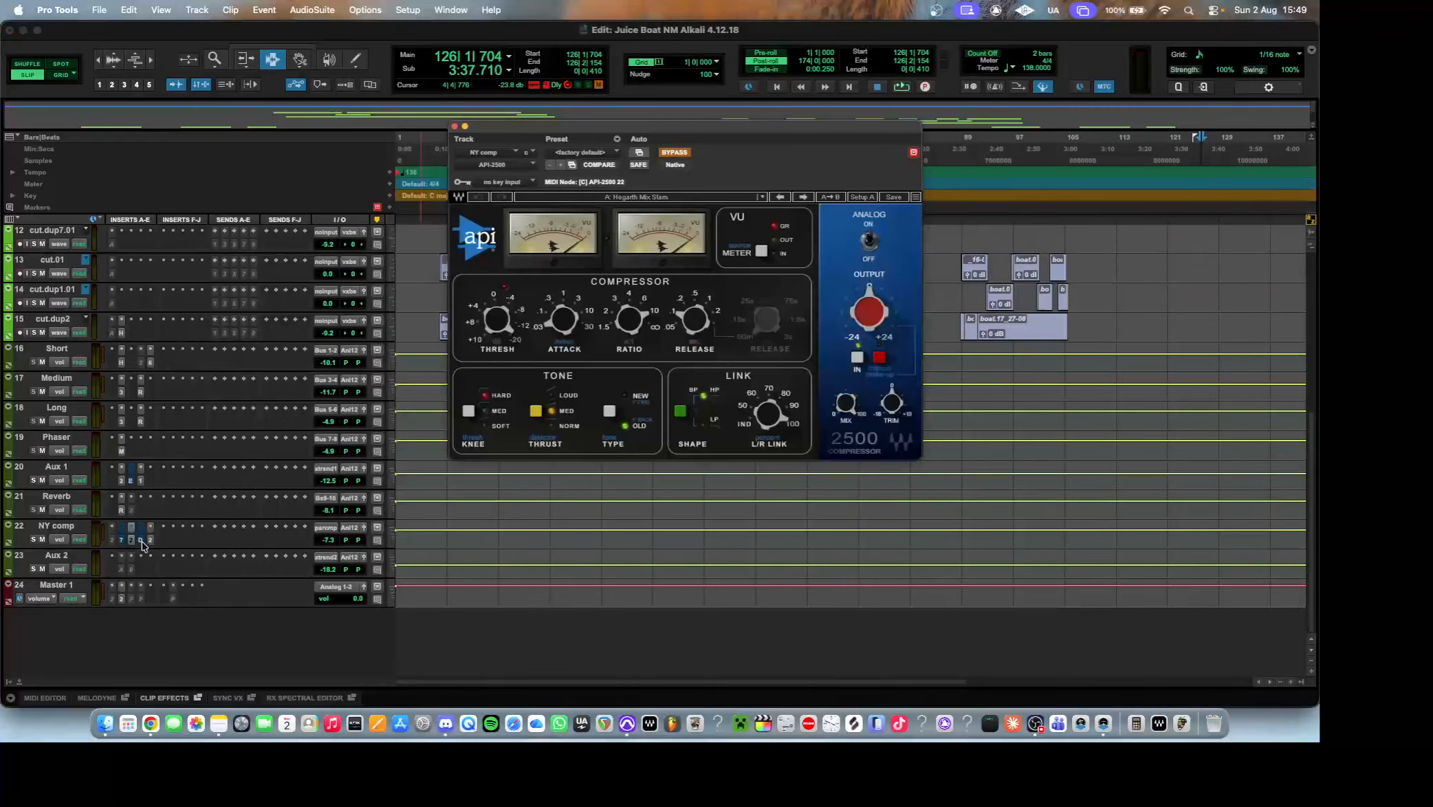
click(141, 541)
click(150, 541)
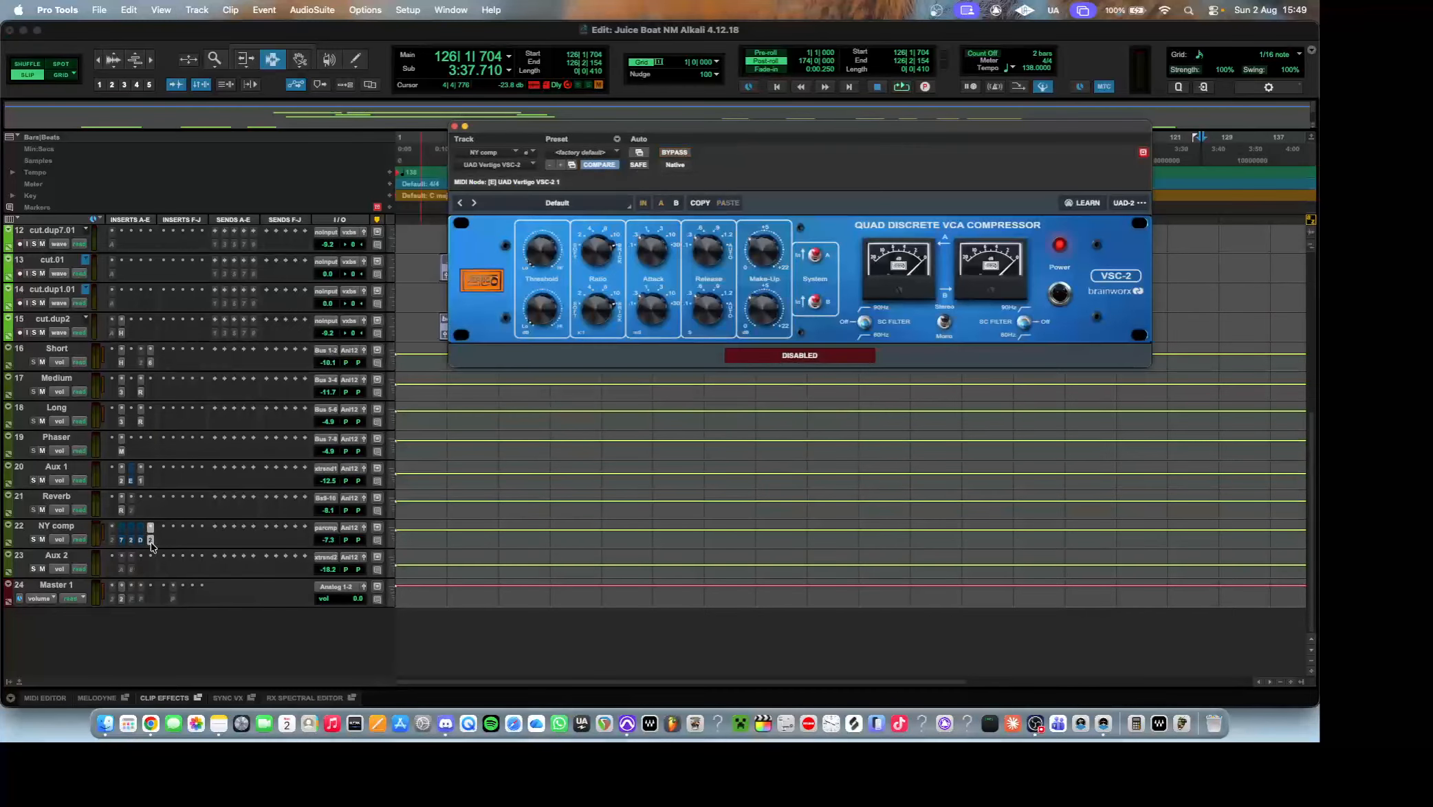
click(141, 541)
click(132, 542)
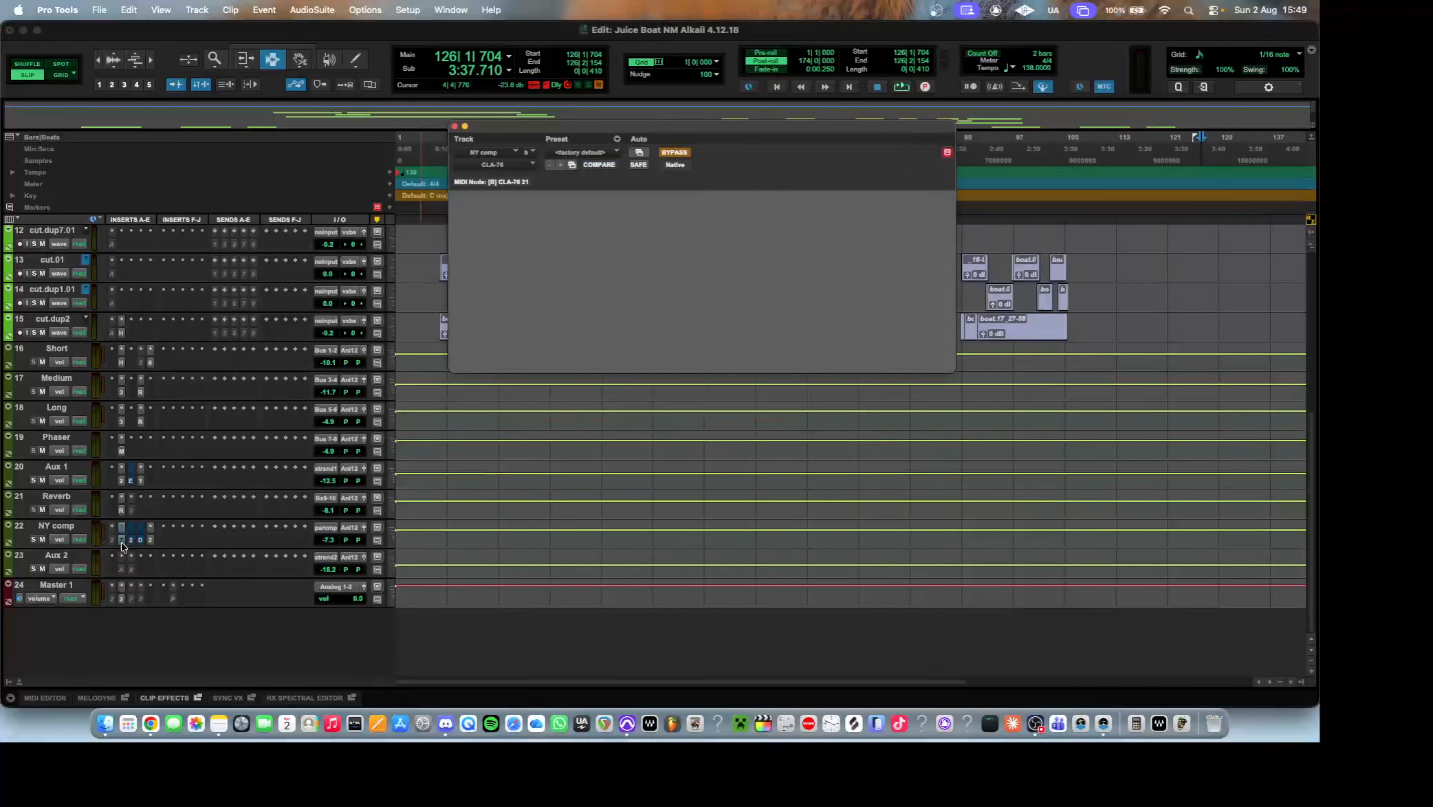
click(131, 542)
Check the Auto-Tune inserts on the Aux 2 and cut.dup1.01 tracks, and close the plug-in window.
click(132, 570)
click(131, 570)
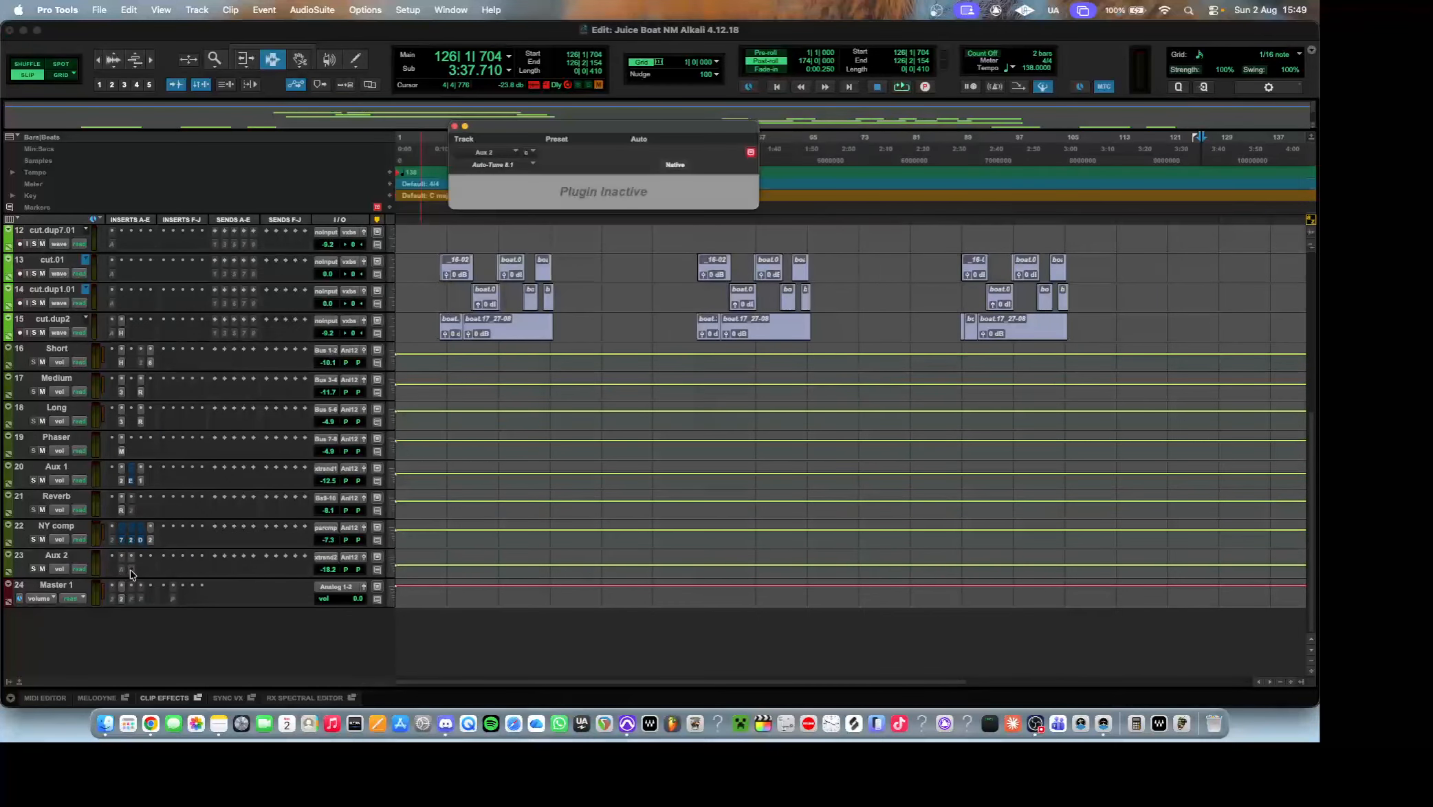
click(130, 570)
click(130, 570)
scroll(127, 569, up, 3)
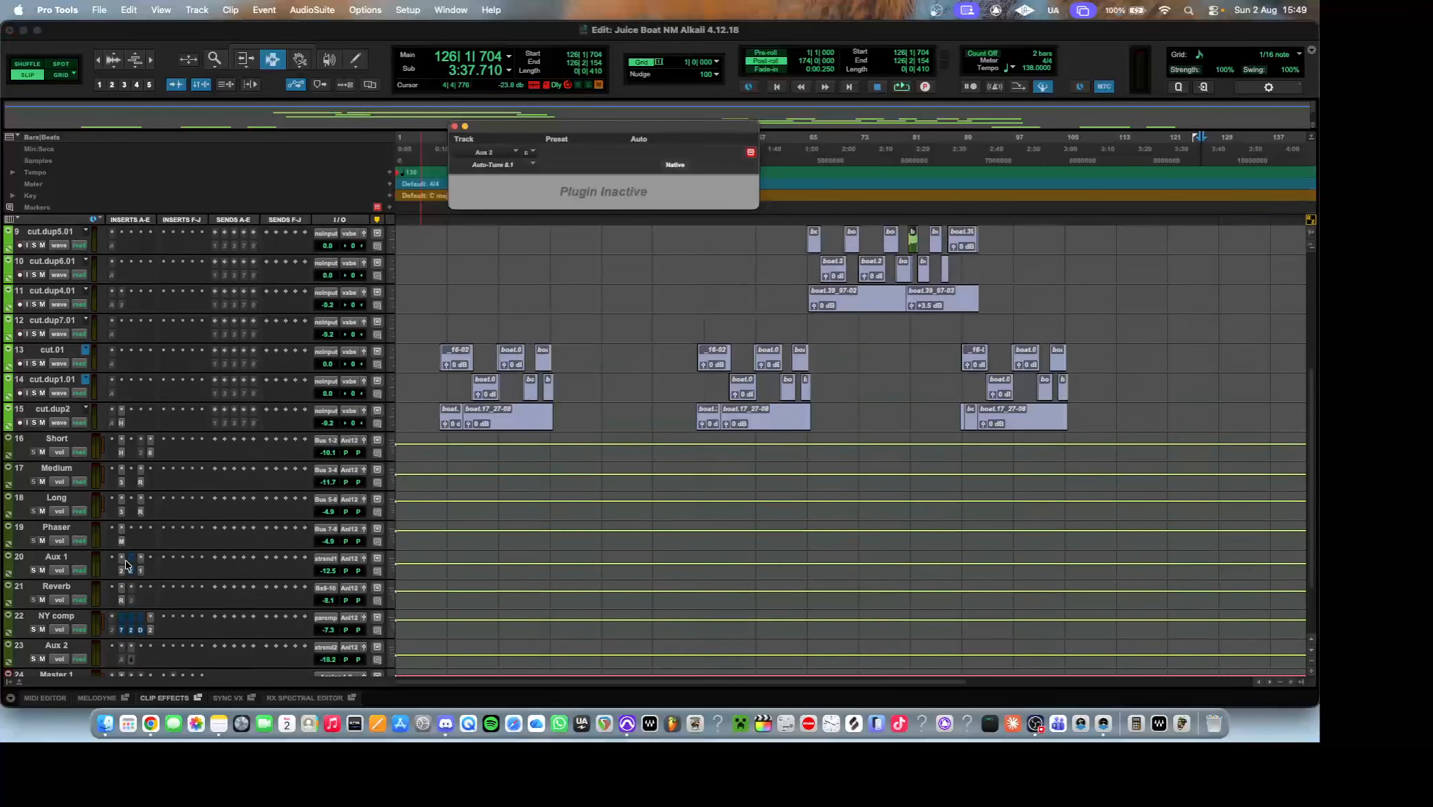
click(111, 395)
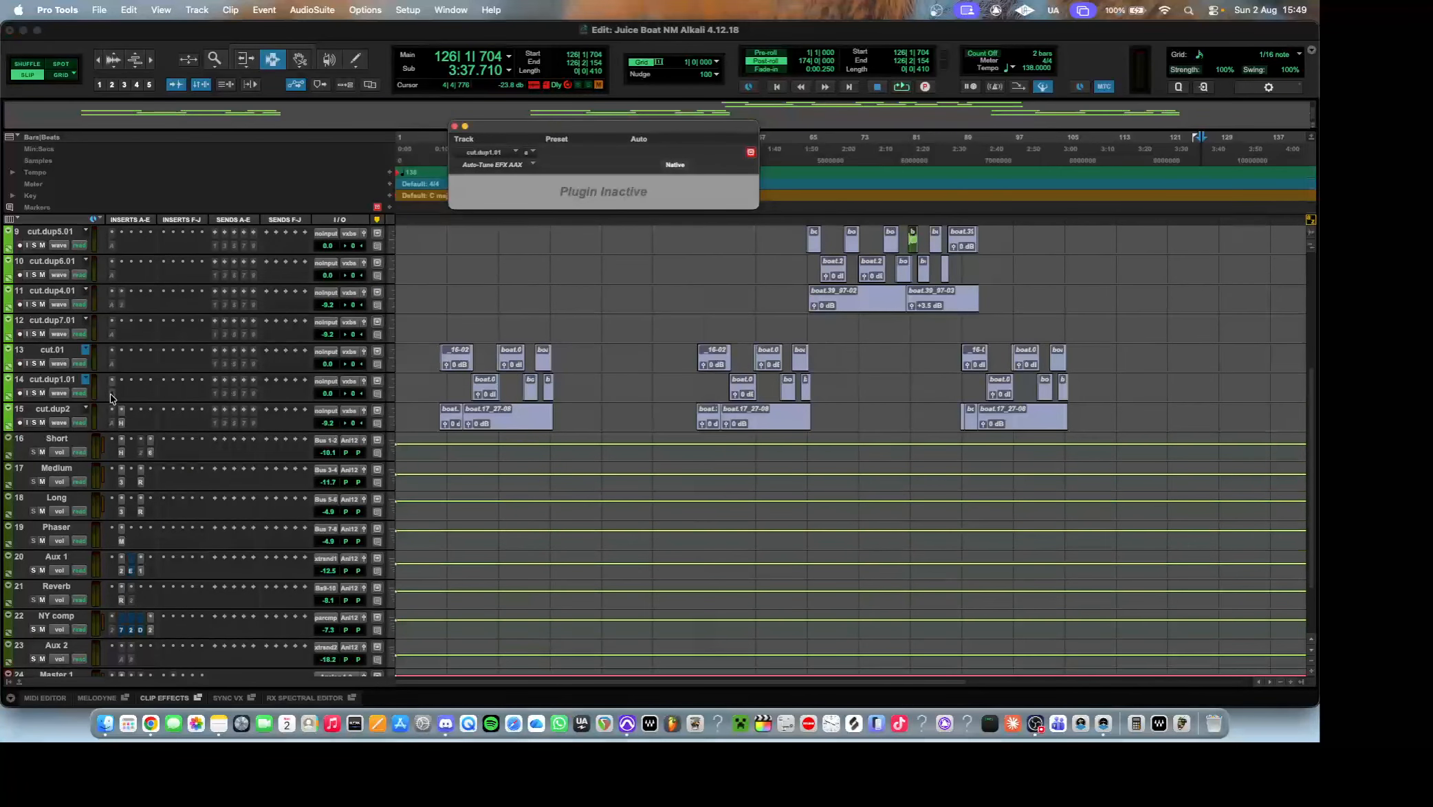
click(112, 395)
Review the whole session, highlight all clips from bar 1 to about bar 131, and clear the selection.
scroll(112, 401, up, 8)
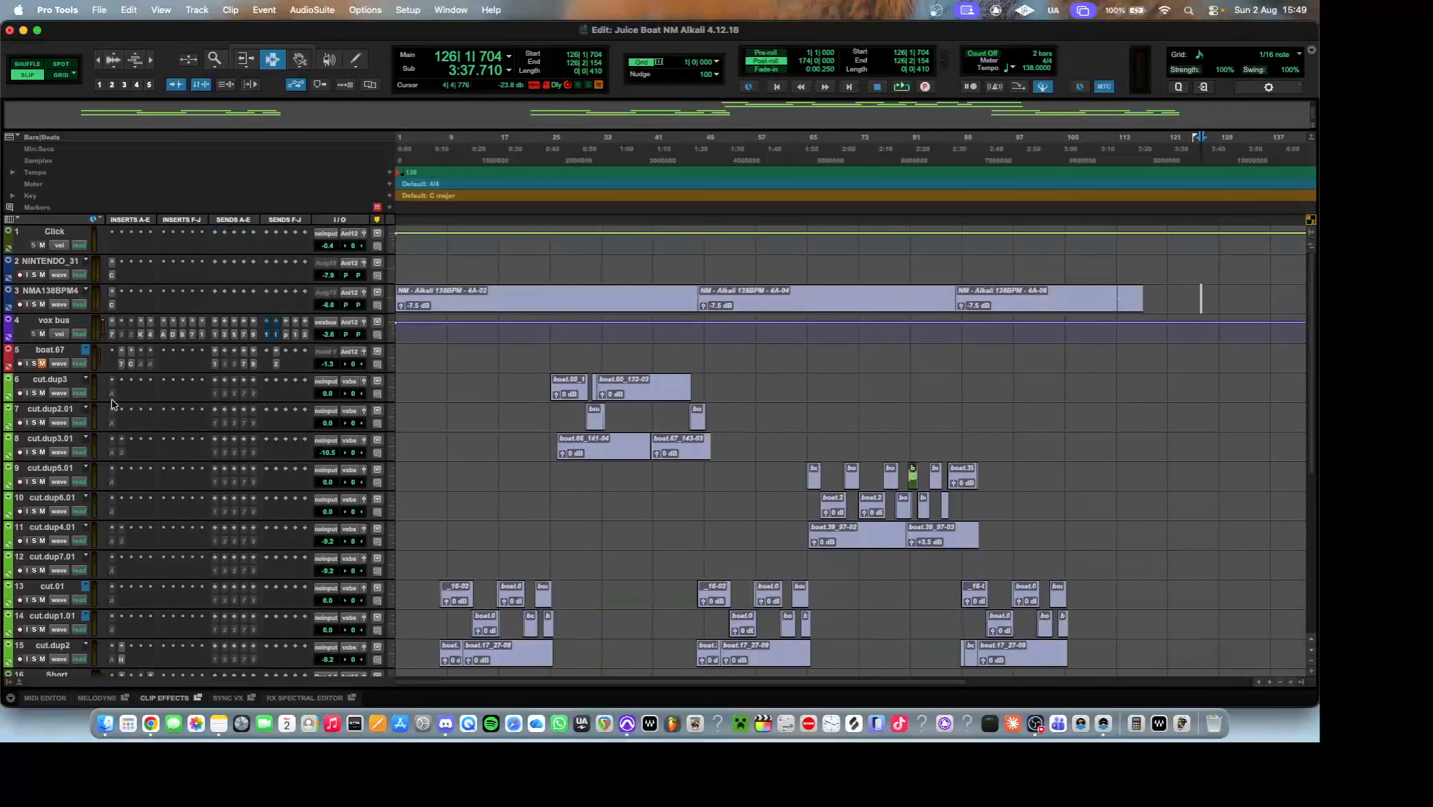
scroll(113, 406, down, 10)
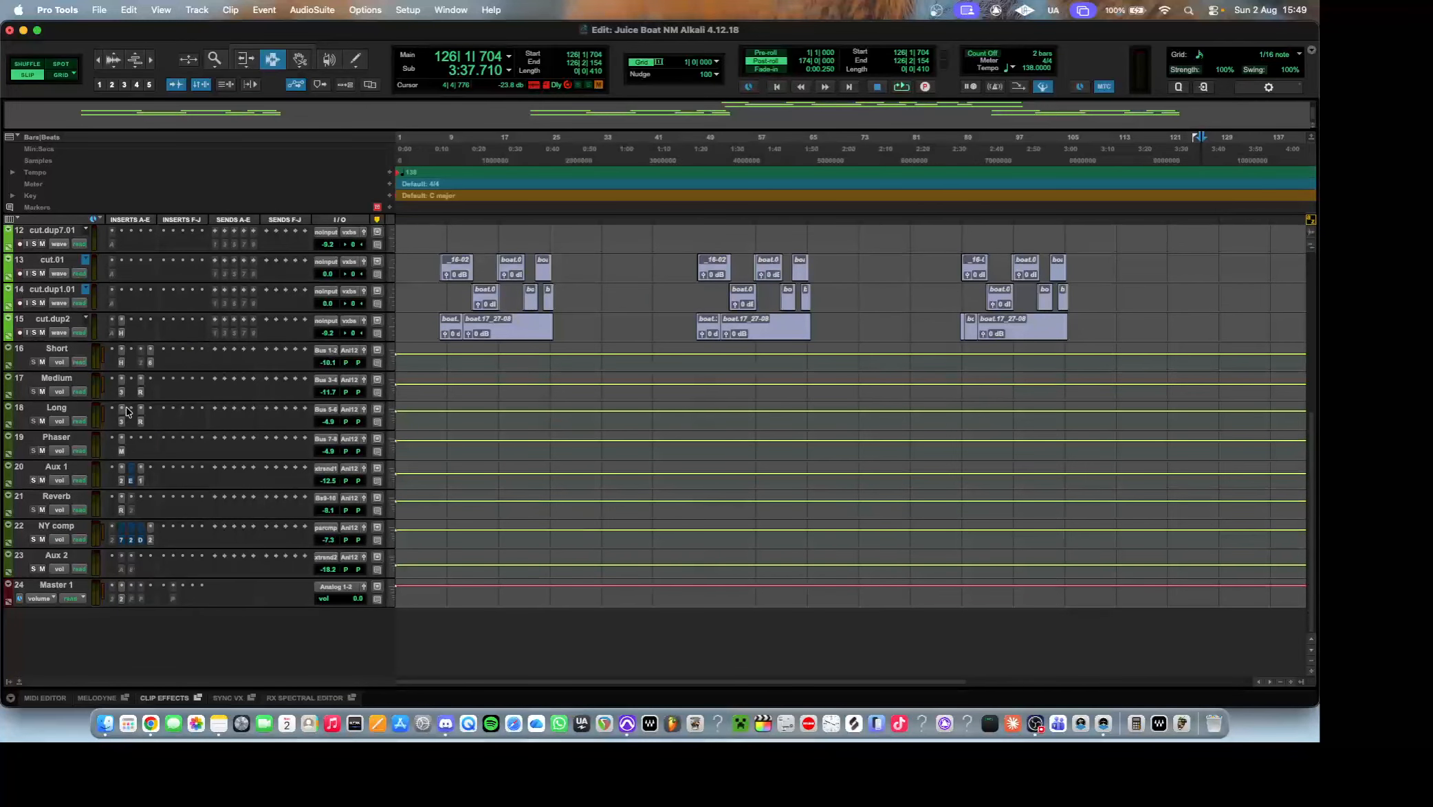
scroll(675, 398, up, 6)
click(299, 59)
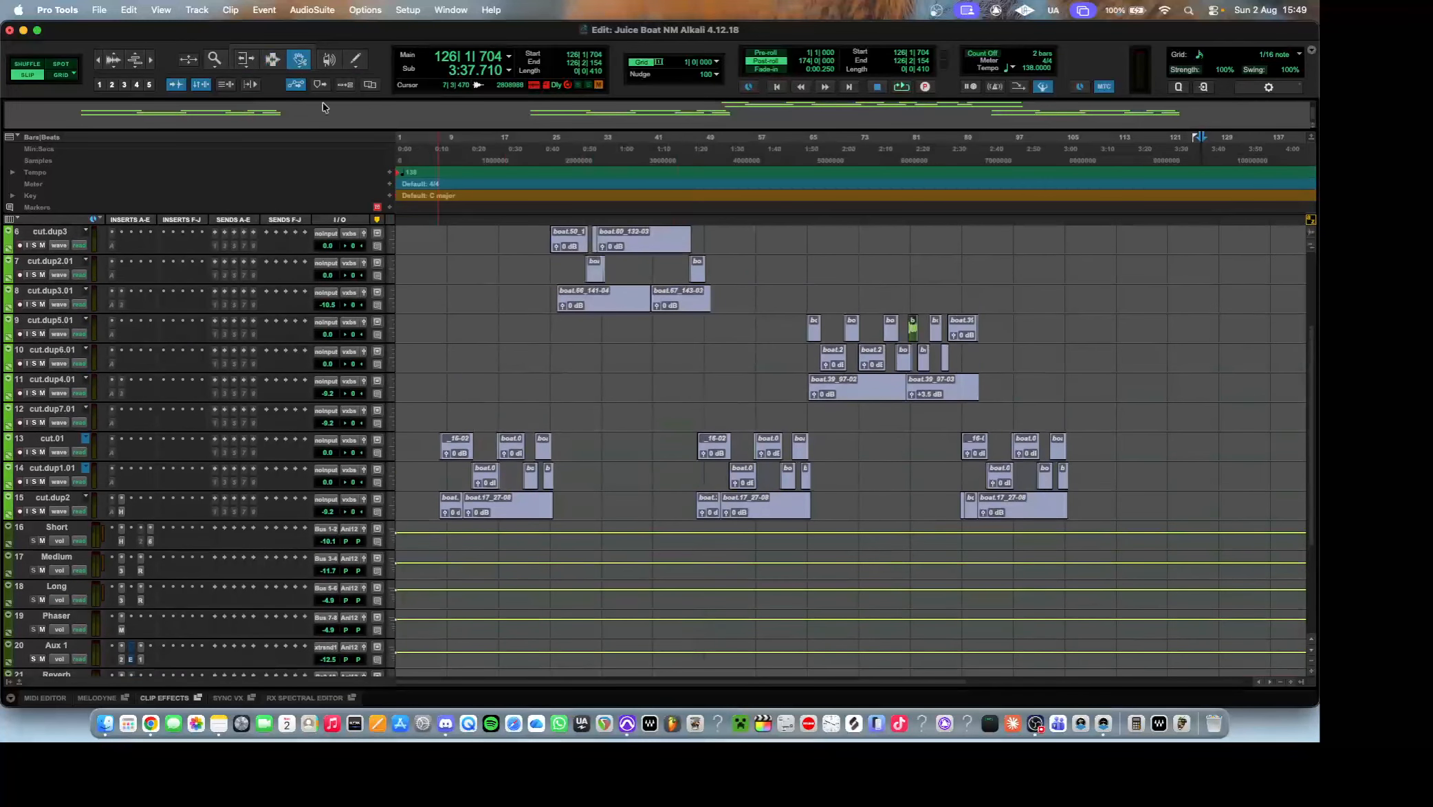
scroll(534, 329, up, 5)
click(272, 59)
scroll(1136, 403, down, 3)
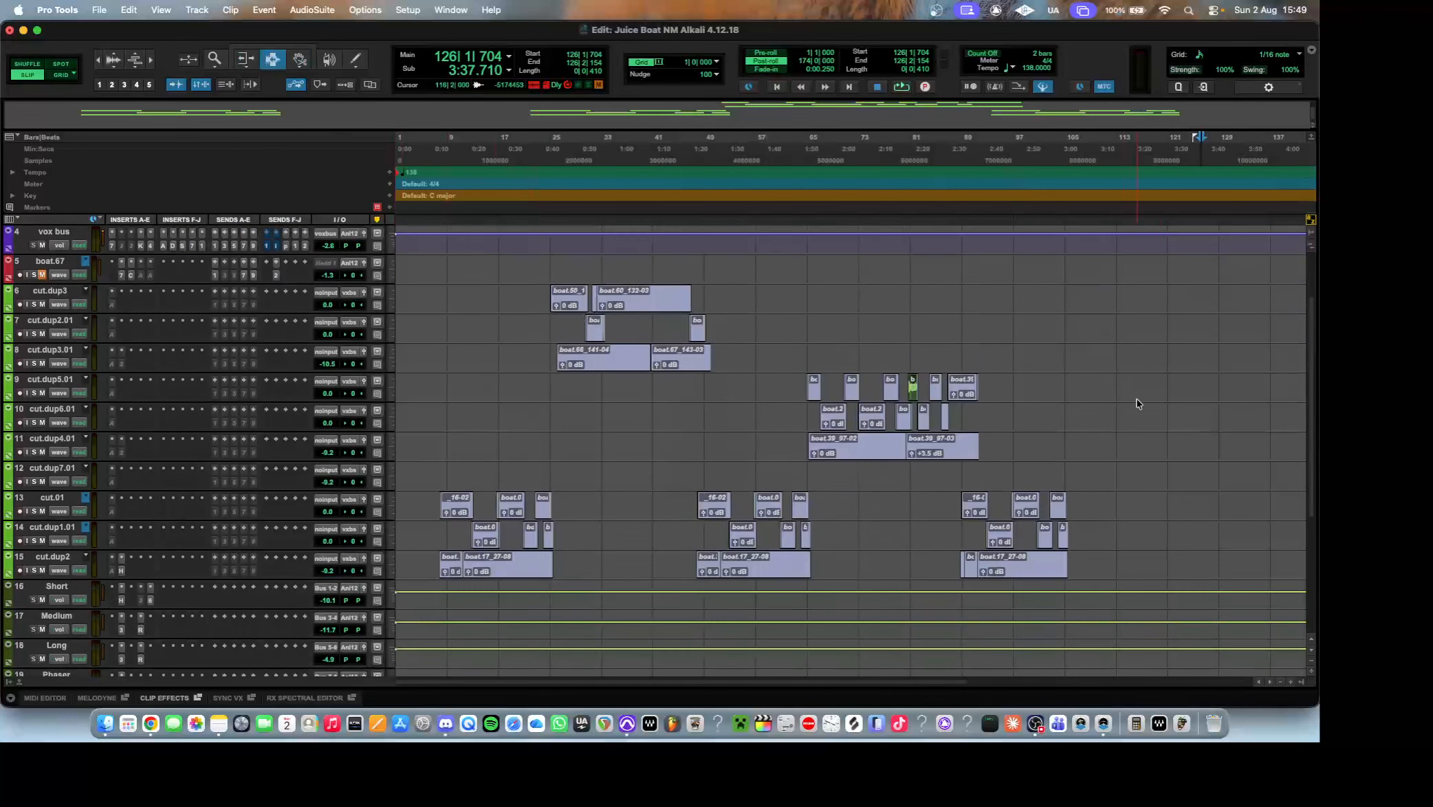
drag(1237, 567, 321, 198)
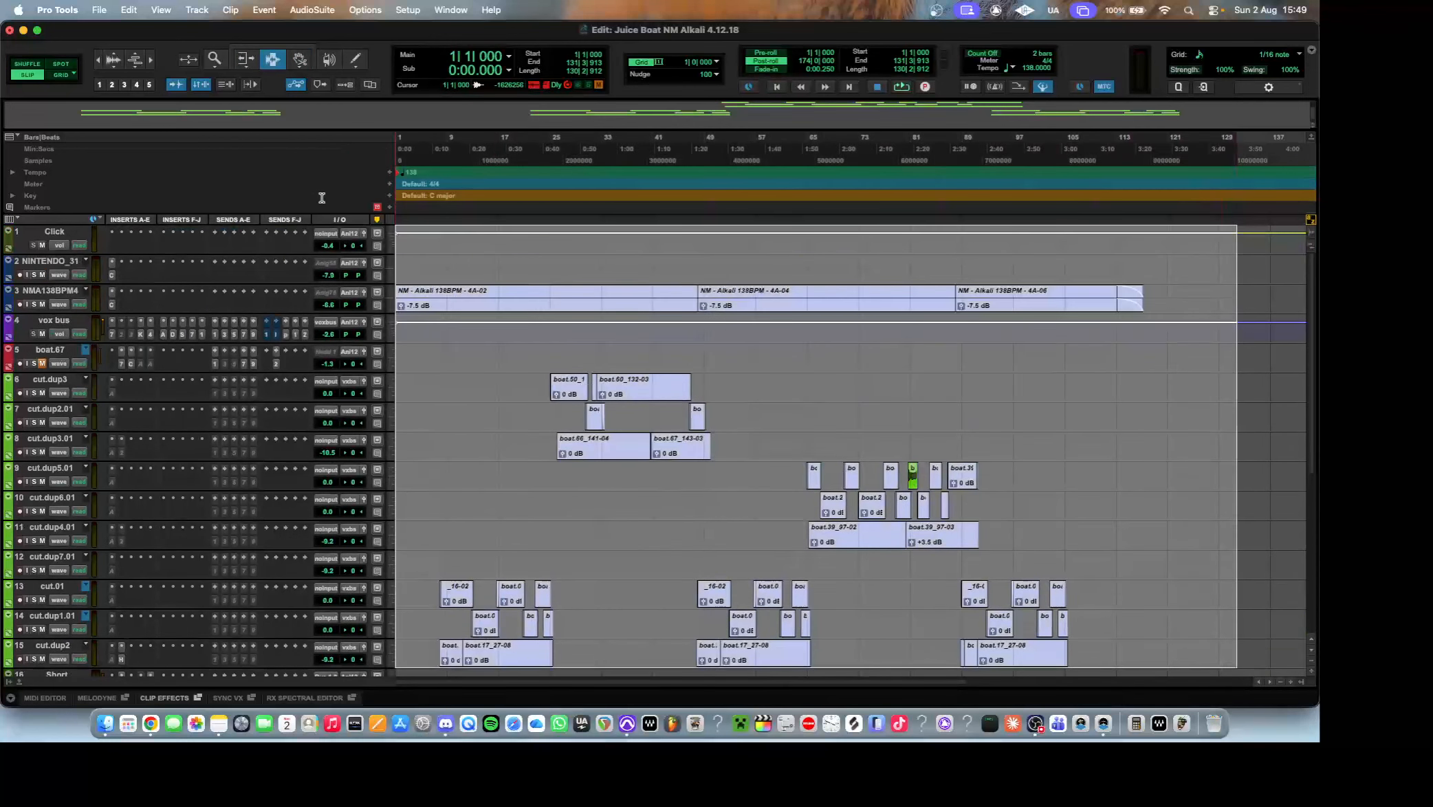
click(530, 428)
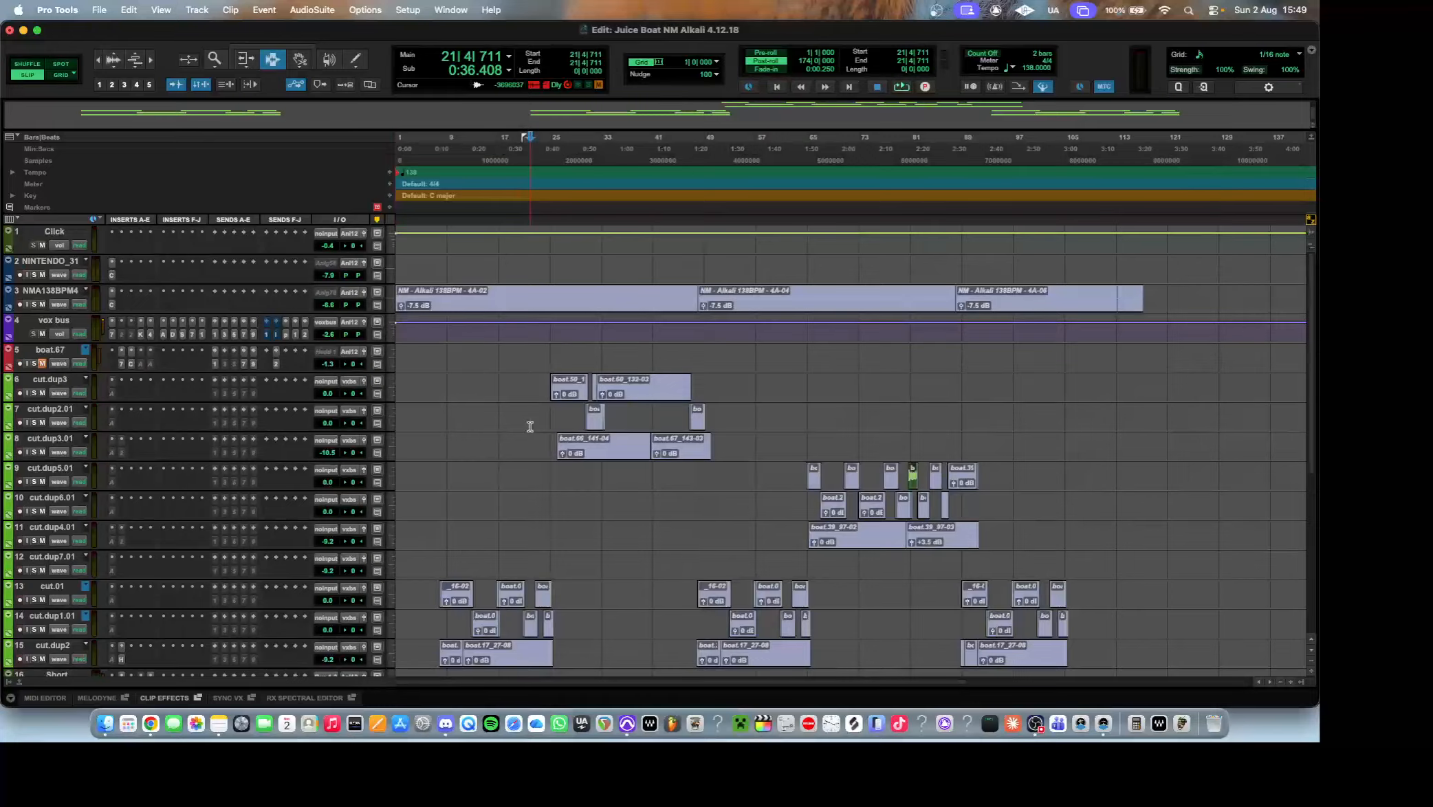